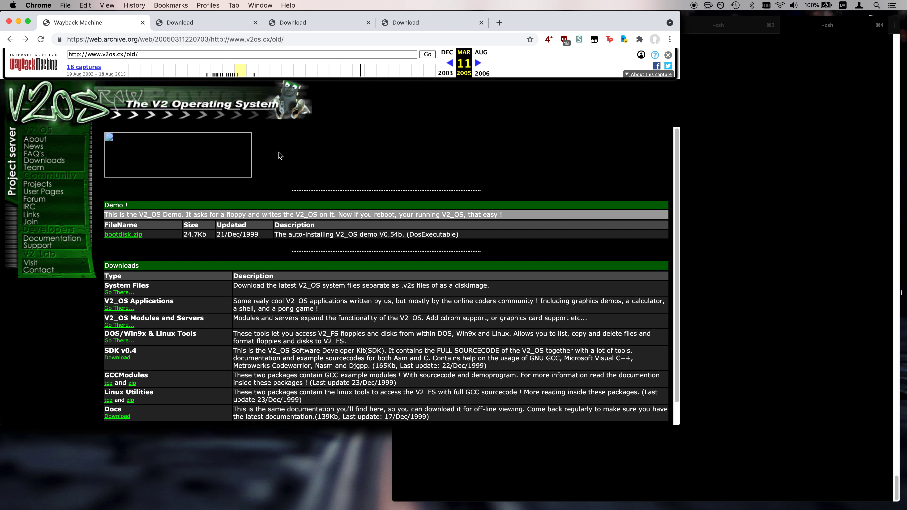
# - Look through the list of V2_OS applications on the archived applications download page
pyautogui.click(231, 24)
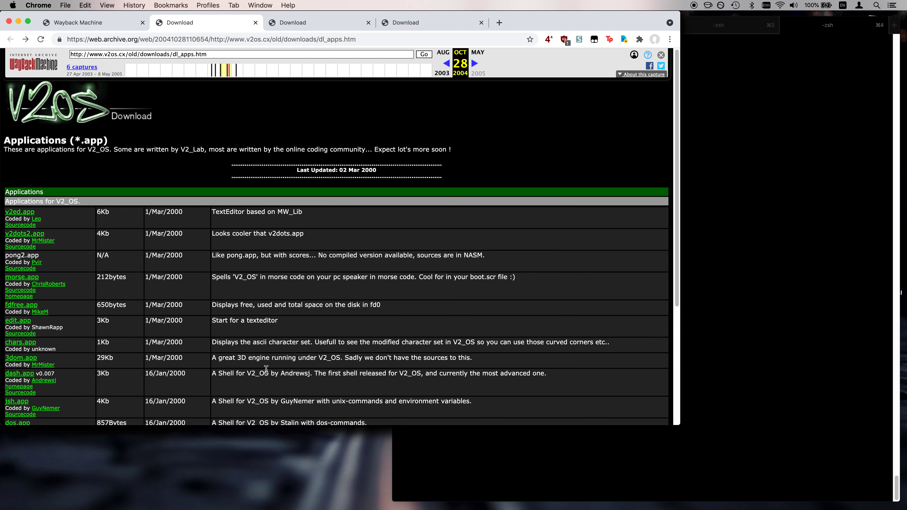
pyautogui.scroll(-5, 266, 370)
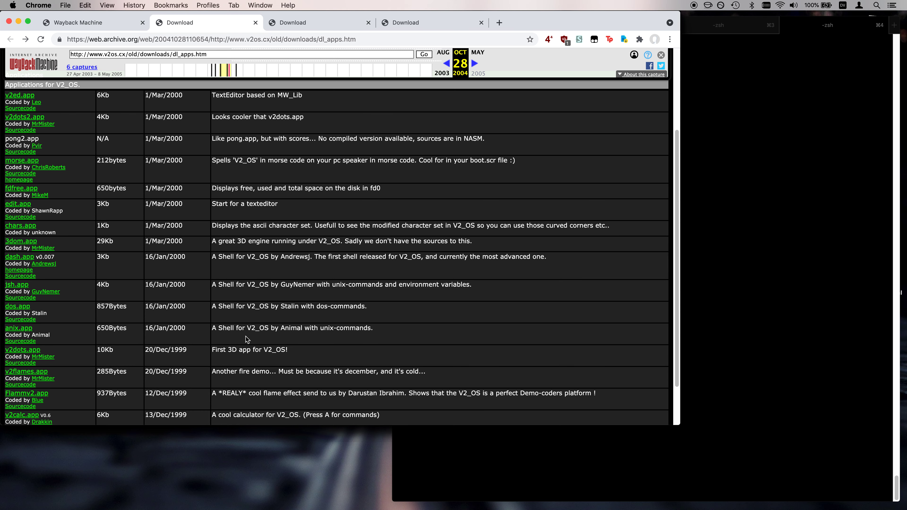
pyautogui.scroll(-2, 246, 337)
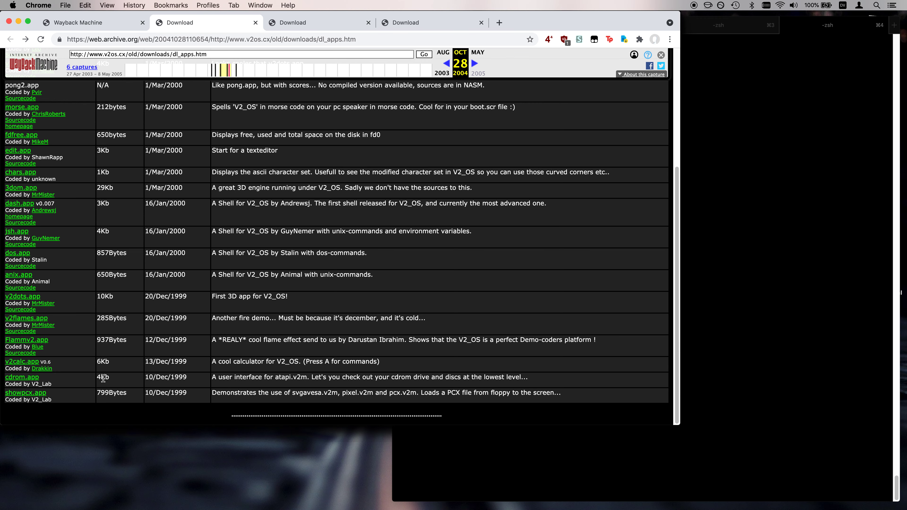
pyautogui.scroll(5, 99, 279)
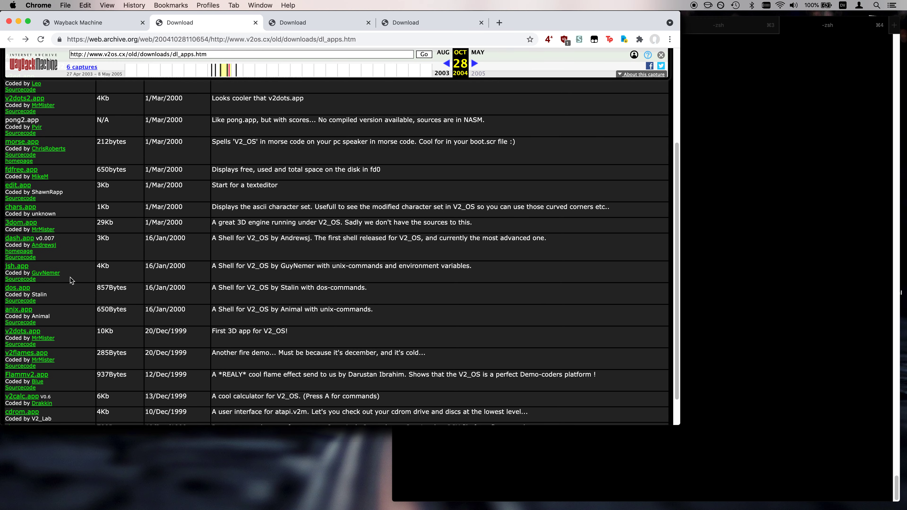
pyautogui.scroll(2, 100, 280)
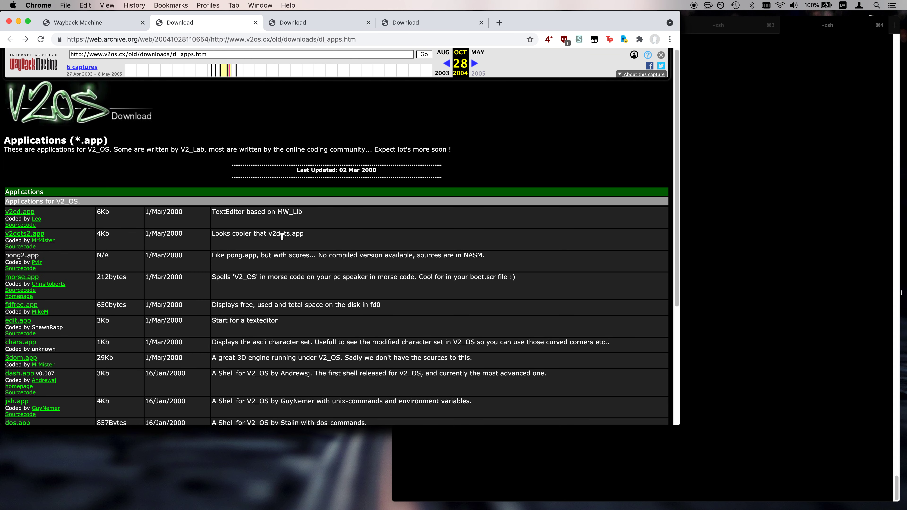
# - Review the archived V2_OS modules and servers page and the tools page, and return to the applications page
pyautogui.click(292, 23)
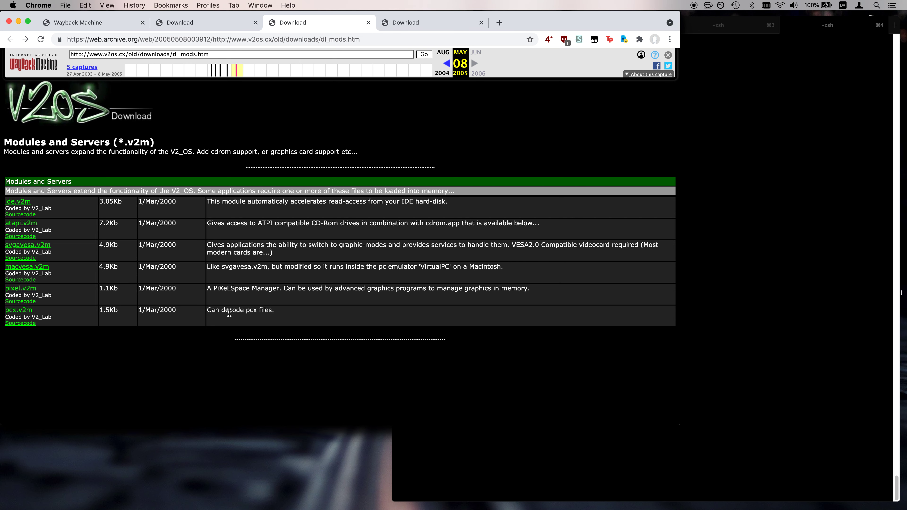
pyautogui.click(415, 21)
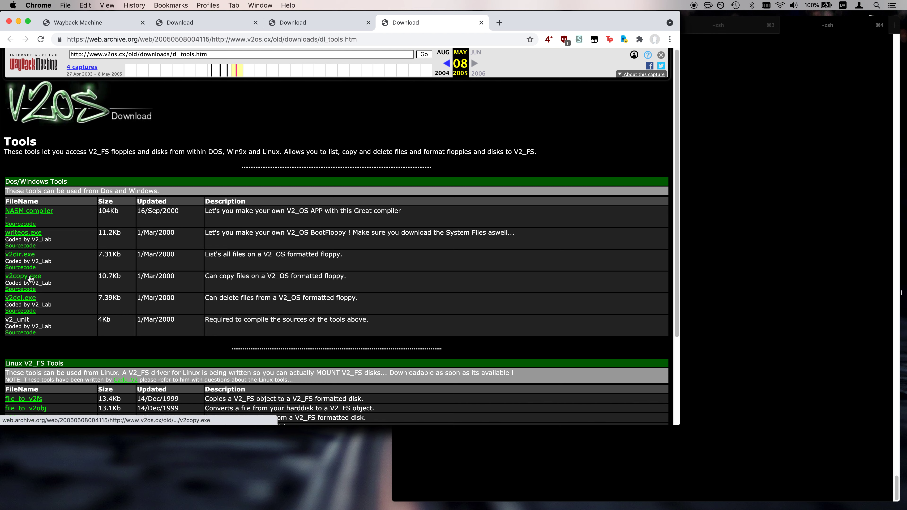
pyautogui.moveTo(301, 298); pyautogui.dragTo(358, 299)
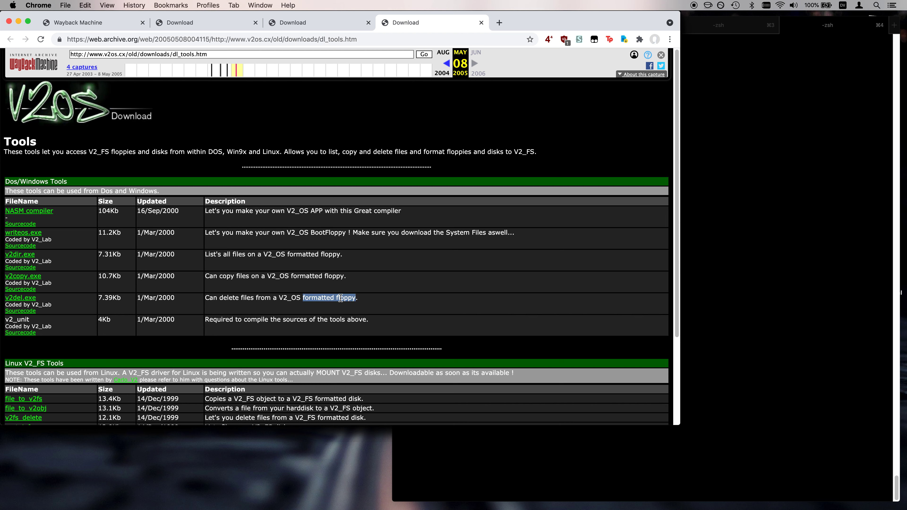
pyautogui.click(375, 302)
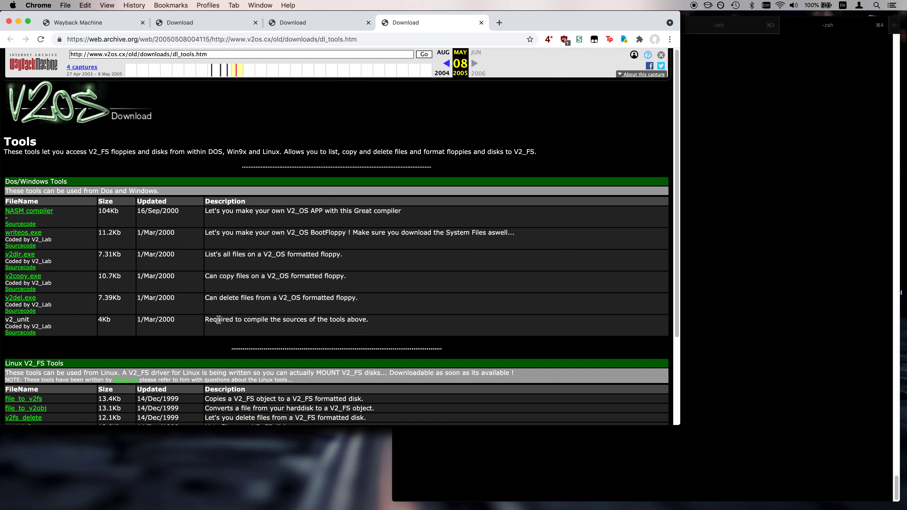
pyautogui.scroll(-5, 128, 303)
pyautogui.scroll(5, 128, 302)
pyautogui.click(101, 24)
pyautogui.click(180, 23)
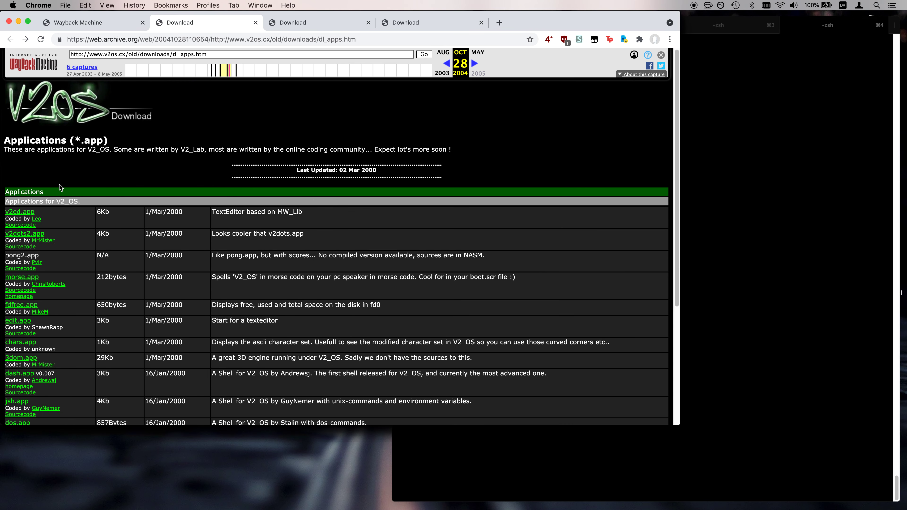
# - Switch to iTerm2, mount v2os_hd.img with the open command and open /Volumes/MS-DOS_6 in Finder
pyautogui.click(838, 168)
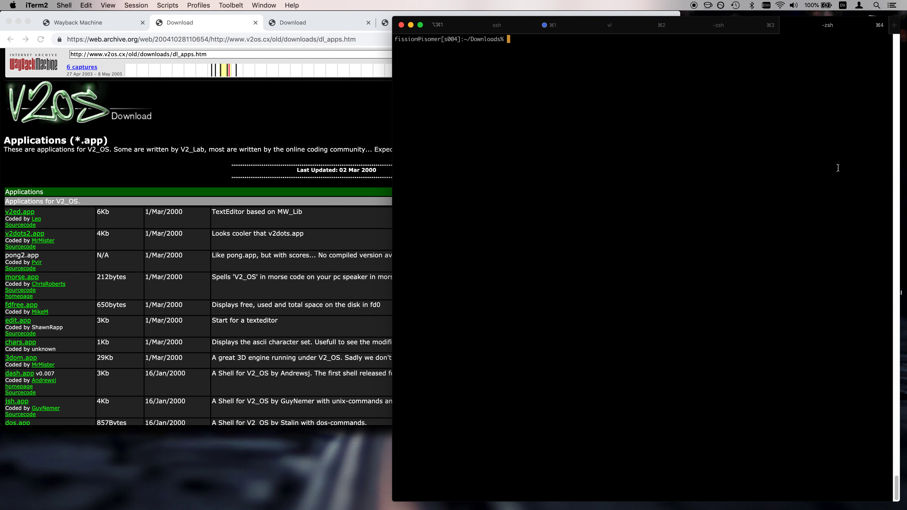
pyautogui.write('open v2os_h')
pyautogui.press('Tab')
pyautogui.press('Return')
pyautogui.write('open /Volumes/m')
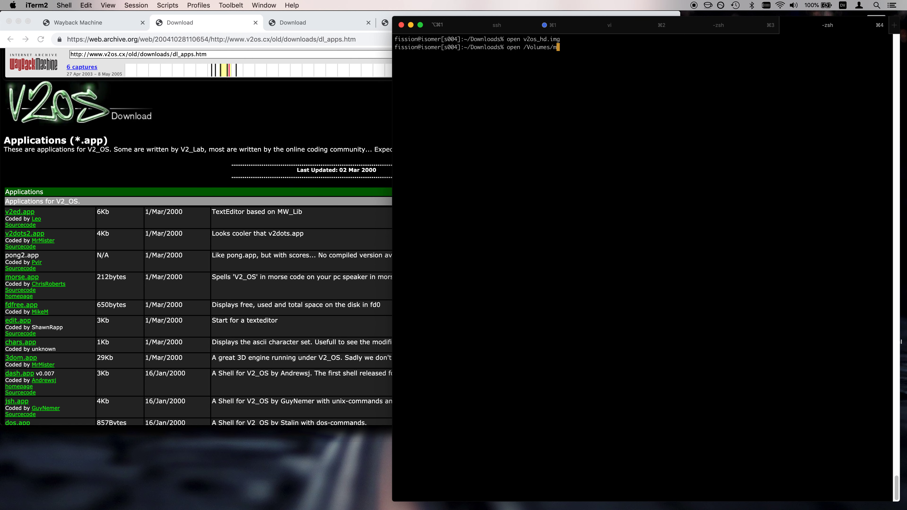
pyautogui.press('Tab')
pyautogui.press('Return')
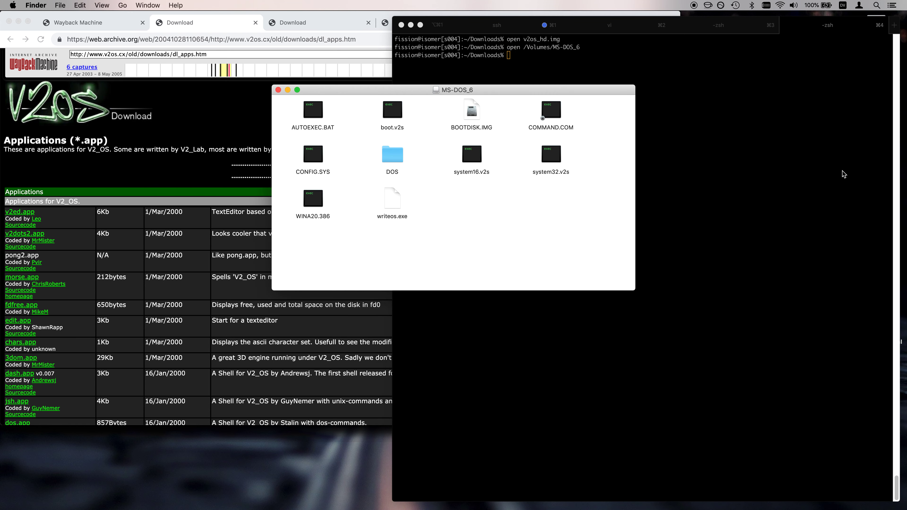
# - Point out system16.v2s, system32.v2s, boot.v2s and writeos.exe on the MS-DOS_6 volume and close its window
pyautogui.click(471, 157)
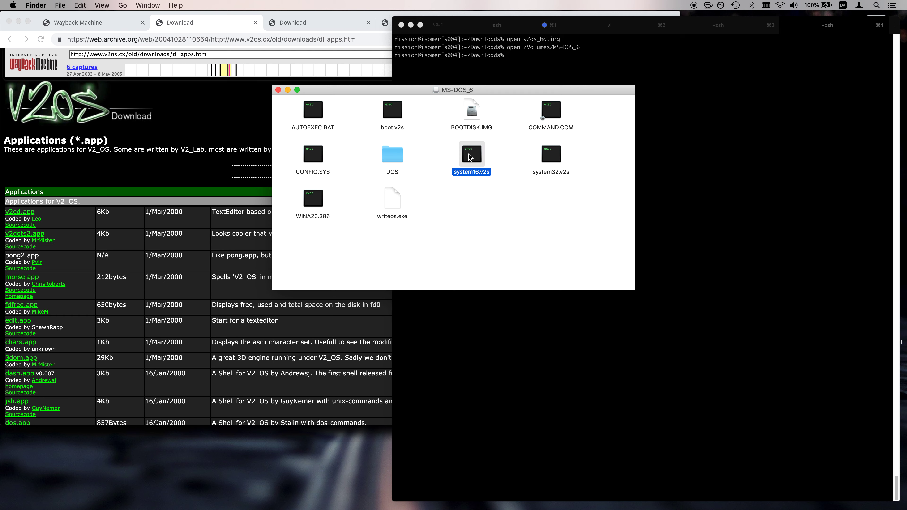
pyautogui.keyDown('super'); pyautogui.click(544, 156); pyautogui.keyUp('super')
pyautogui.keyDown('super'); pyautogui.click(386, 116); pyautogui.keyUp('super')
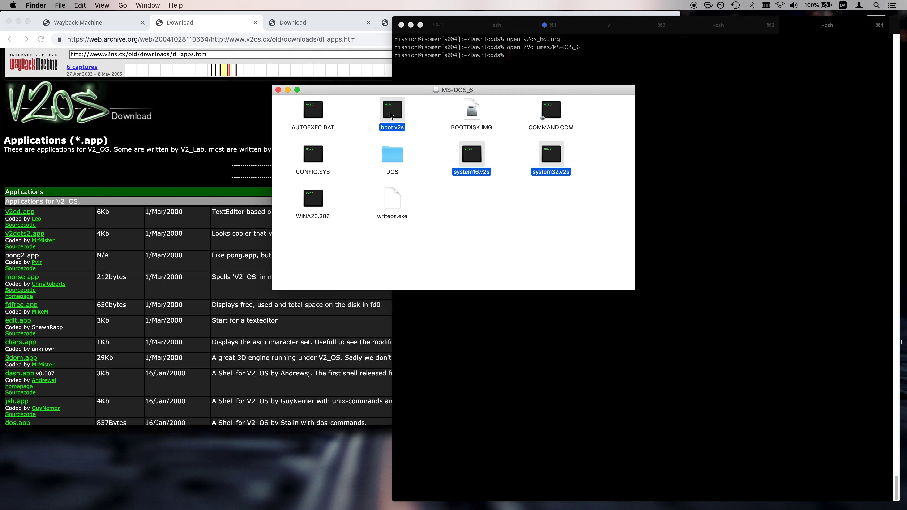
pyautogui.keyDown('super'); pyautogui.click(390, 204); pyautogui.keyUp('super')
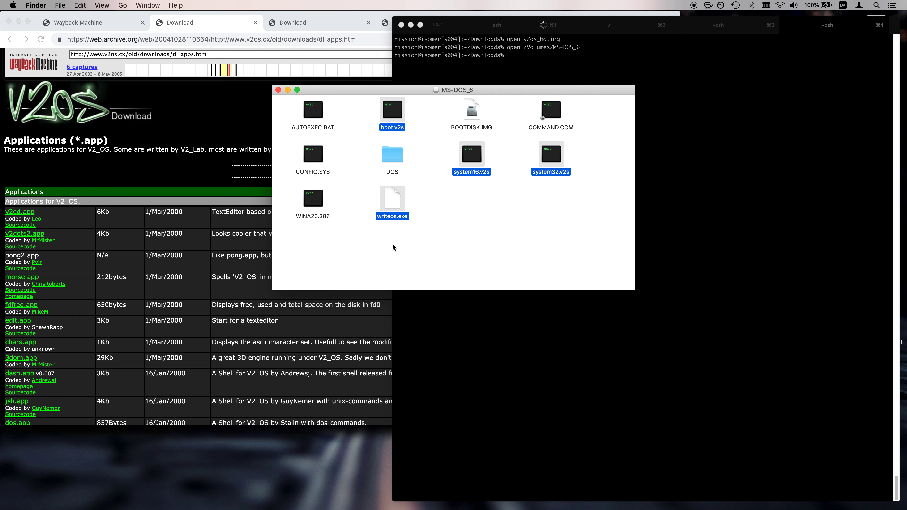
pyautogui.click(422, 238)
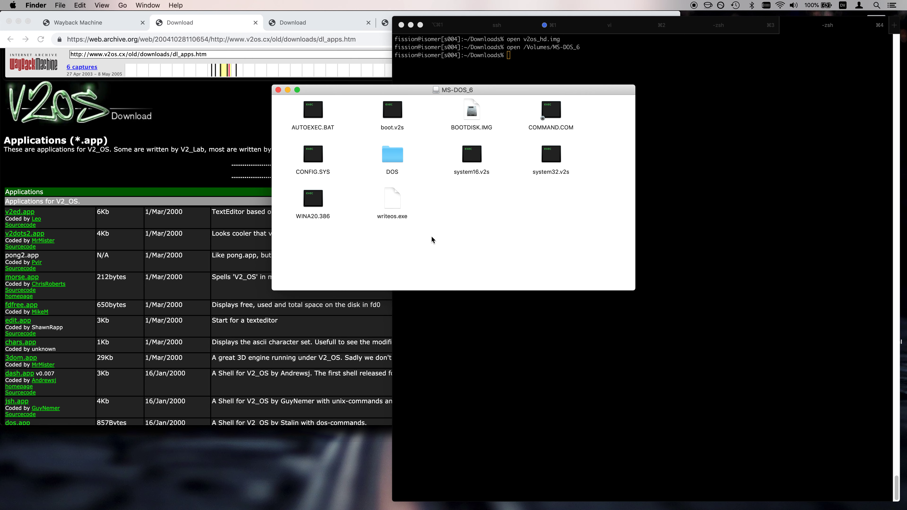
pyautogui.click(279, 90)
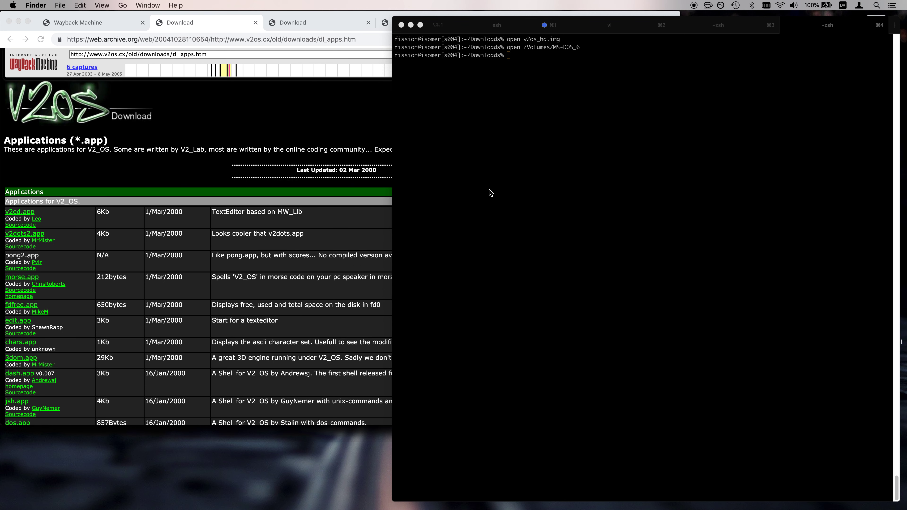
# - In iTerm2, run one command line that creates /Volumes/MS-DOS_6/V2_OS and recursively copies v2os/{apps,mods,tools} to /Volumes/MS-DOS_6
pyautogui.click(624, 188)
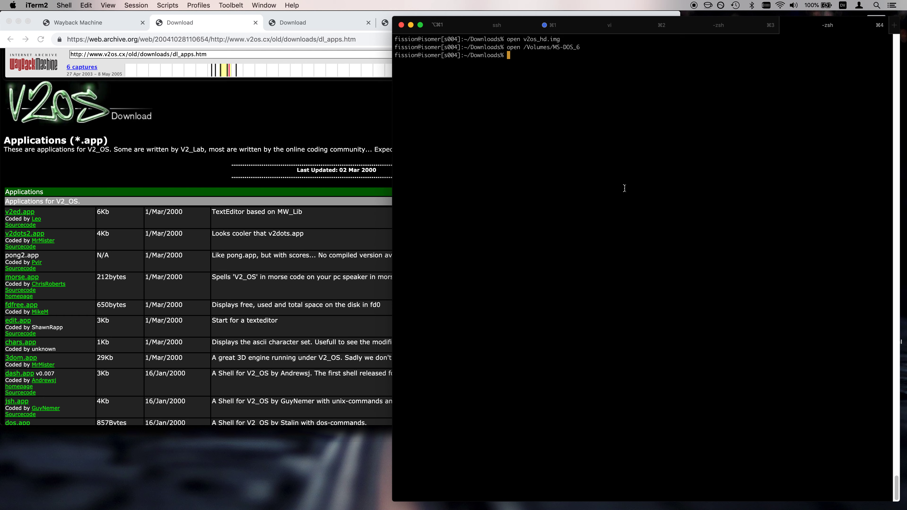
pyautogui.write('cp -R v2os/{apps,mods,tools} /Volumes/')
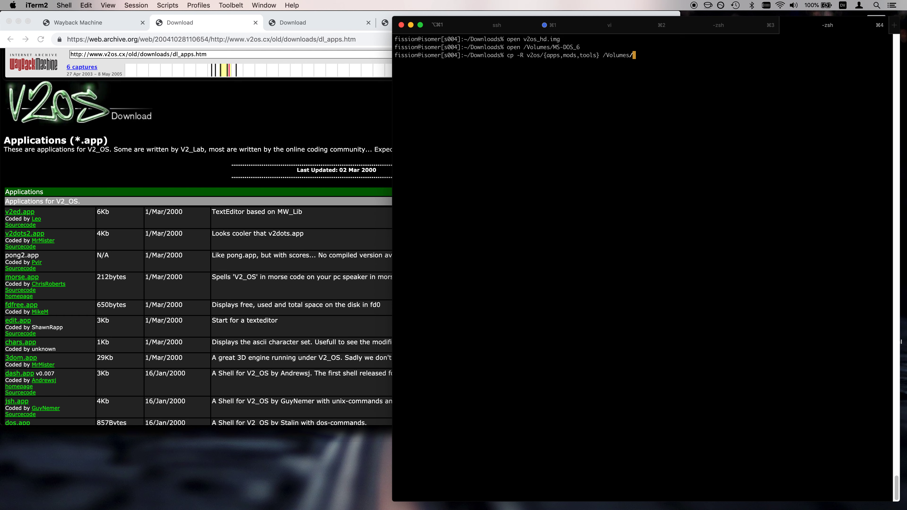
pyautogui.write('MS-DOS_6')
pyautogui.press('Left')
pyautogui.press('Left')
pyautogui.press('Left')
pyautogui.press('Left')
pyautogui.press('Left')
pyautogui.press('Left')
pyautogui.press('Left')
pyautogui.press('Left')
pyautogui.press('Left')
pyautogui.press('Left')
pyautogui.press('Left')
pyautogui.press('Left')
pyautogui.press('Left')
pyautogui.press('Left')
pyautogui.press('Left')
pyautogui.press('Left')
pyautogui.press('Left')
pyautogui.press('Left')
pyautogui.press('Left')
pyautogui.press('Left')
pyautogui.press('Left')
pyautogui.write('mkdir /Vol')
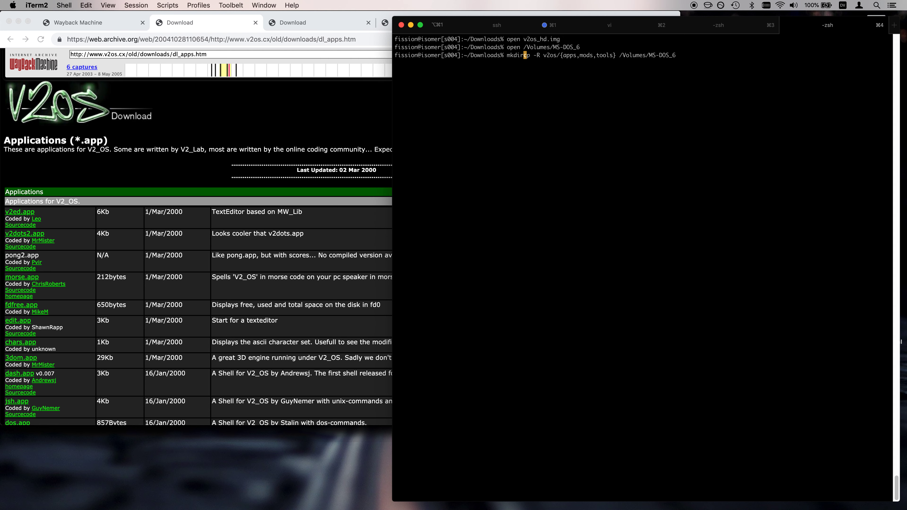
pyautogui.write('umes/MS-DOS_6')
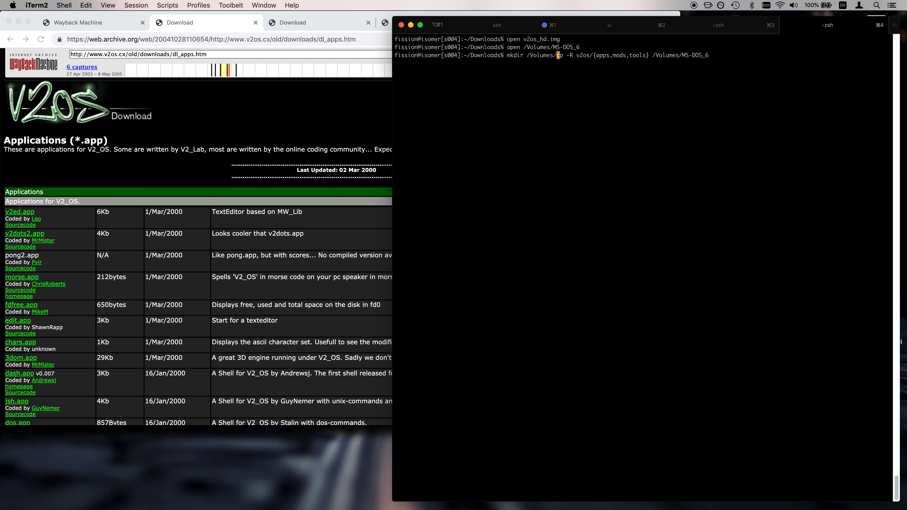
pyautogui.write('/V')
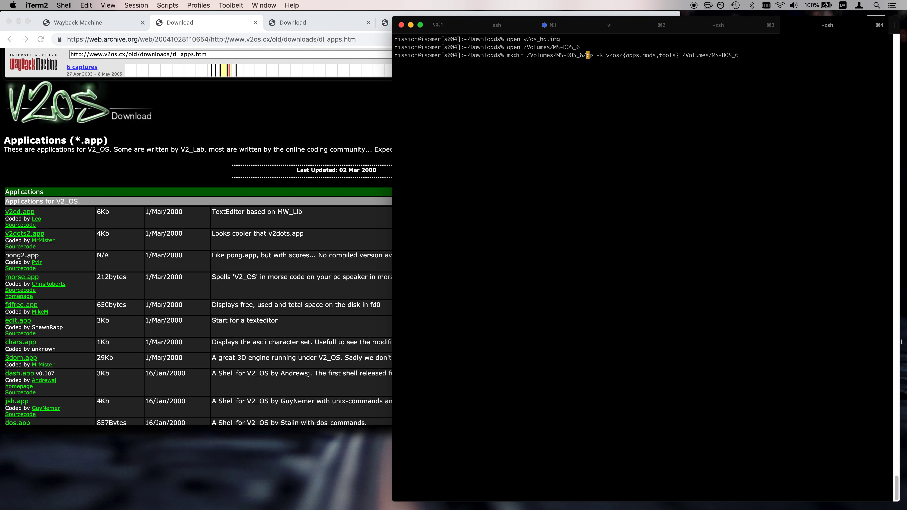
pyautogui.write('2_OS ;')
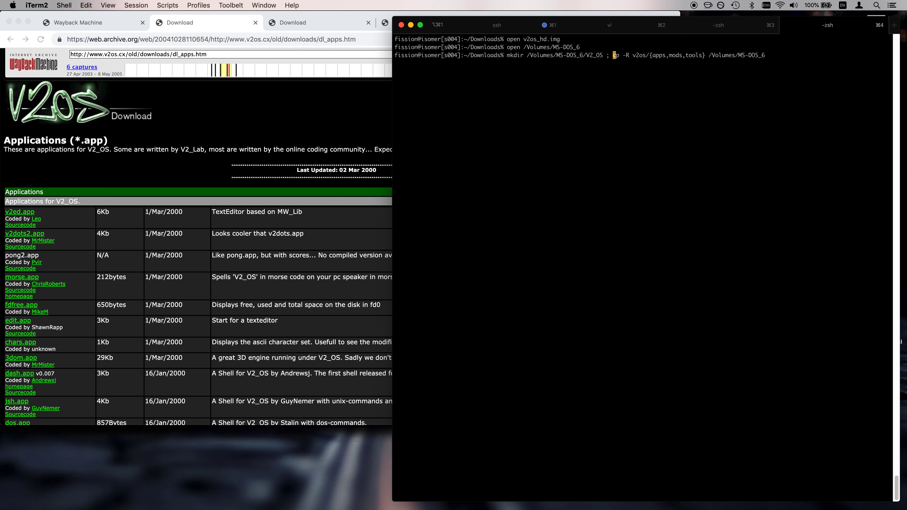
pyautogui.press('Return')
# - Open /Volumes/MS-DOS_6 in Finder and move the apps, mods and tools folders into the V2_OS folder
pyautogui.write('open /Volumes/MS-DOS_6')
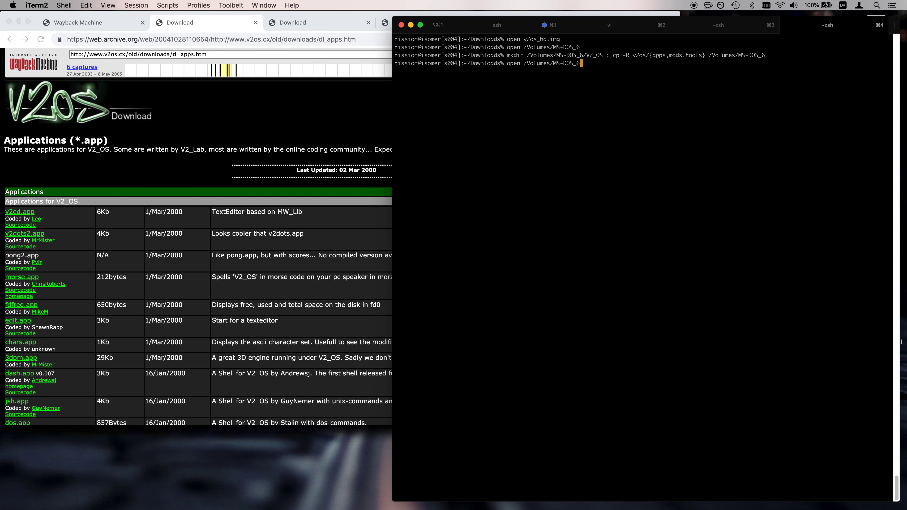
pyautogui.press('Return')
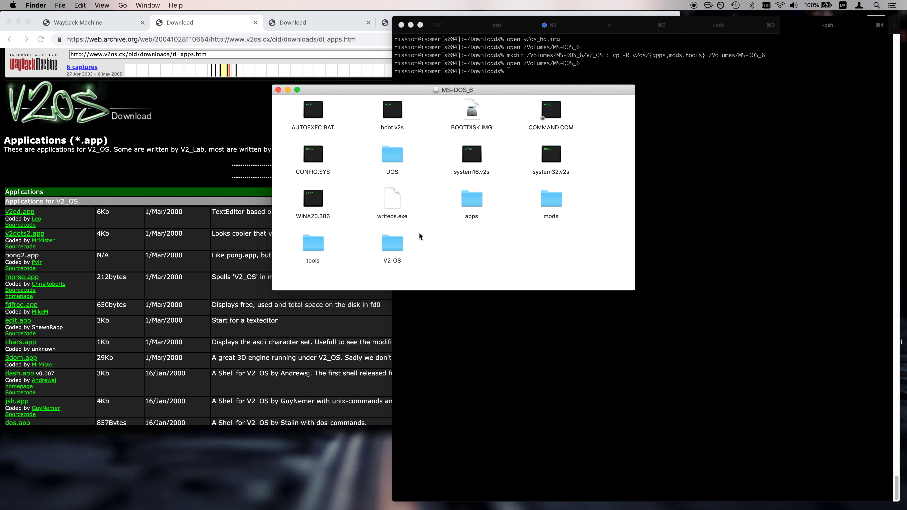
pyautogui.doubleClick(393, 244)
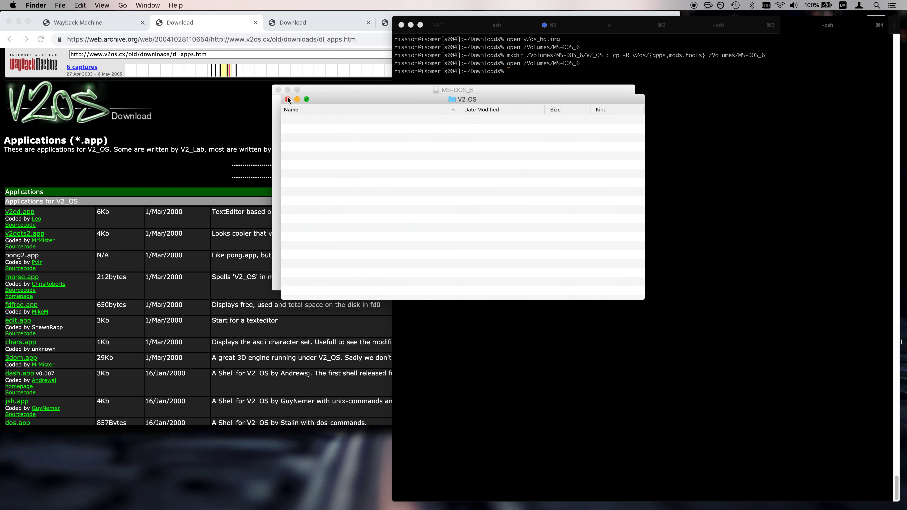
pyautogui.click(289, 100)
pyautogui.click(462, 205)
pyautogui.keyDown('super'); pyautogui.click(563, 201); pyautogui.keyUp('super')
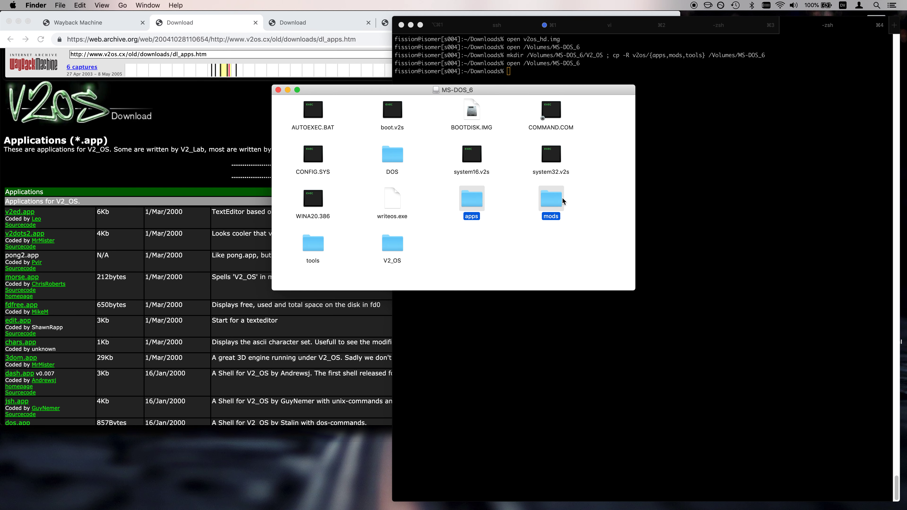
pyautogui.keyDown('super'); pyautogui.click(312, 245); pyautogui.keyUp('super')
pyautogui.moveTo(313, 245); pyautogui.dragTo(409, 247)
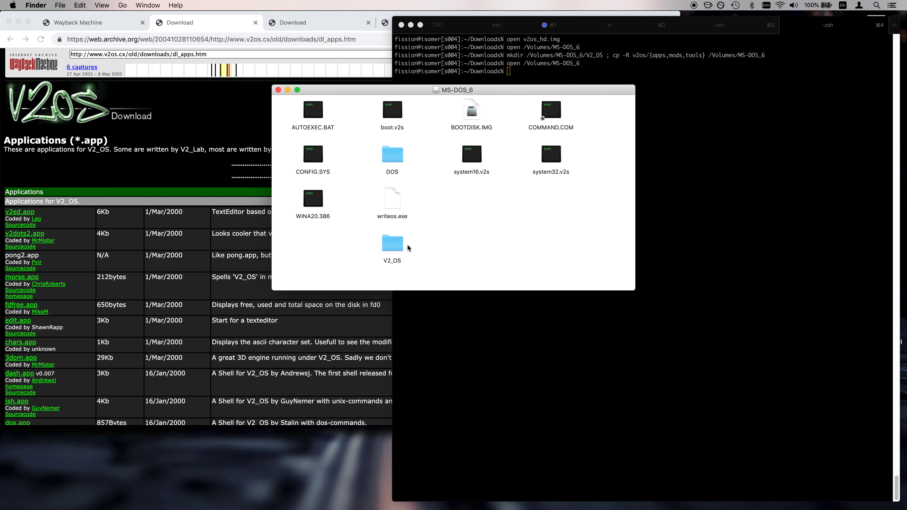
# - Inspect the contents of the apps, mods and tools folders inside V2_OS and close the V2_OS window
pyautogui.doubleClick(392, 244)
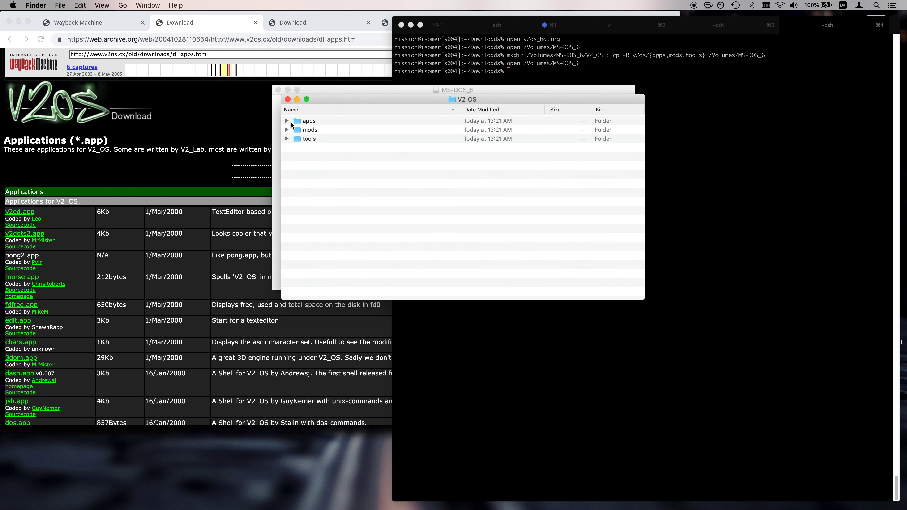
pyautogui.click(292, 123)
pyautogui.click(287, 121)
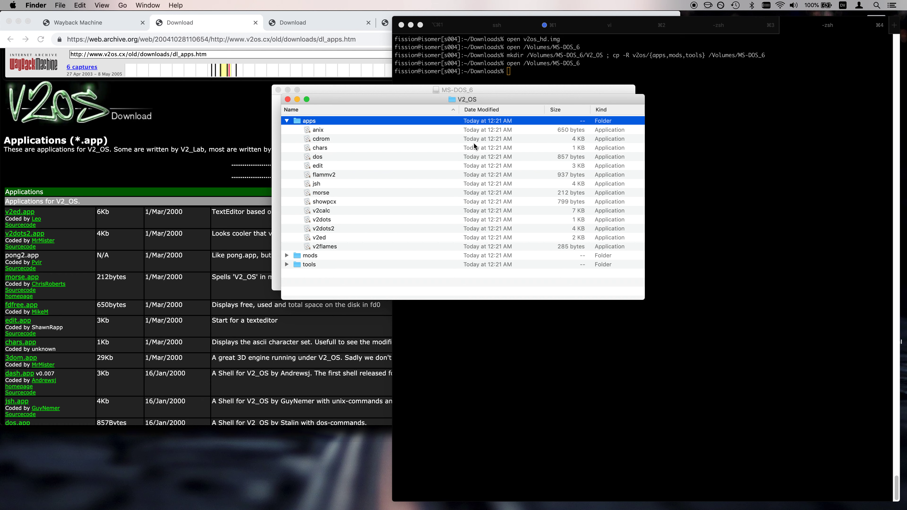
pyautogui.click(288, 122)
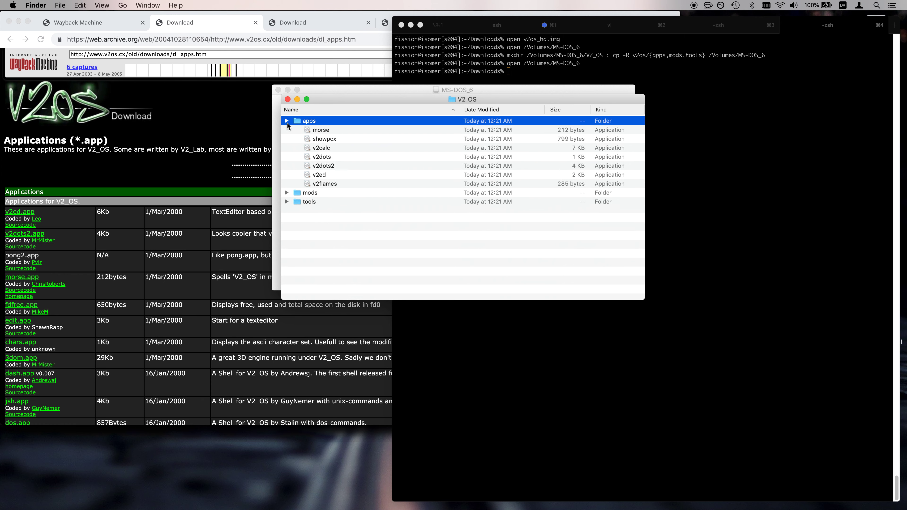
pyautogui.click(287, 130)
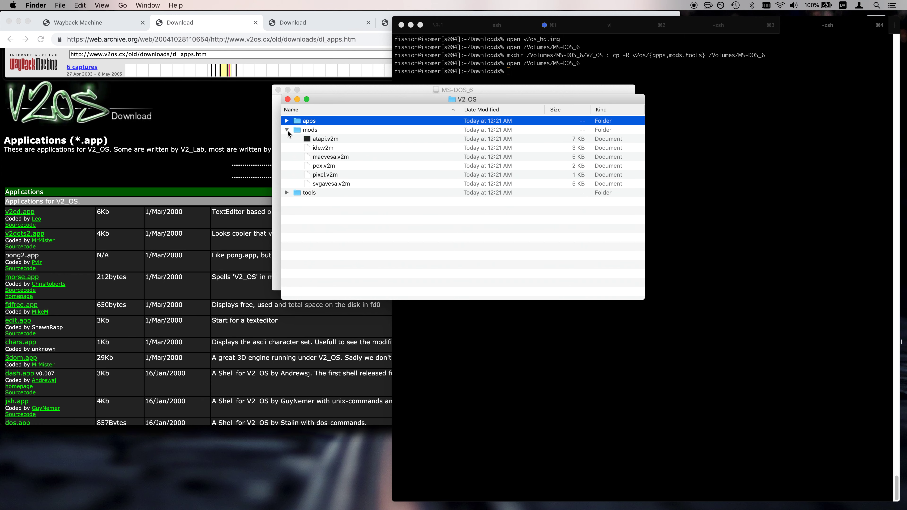
pyautogui.click(286, 130)
pyautogui.click(287, 139)
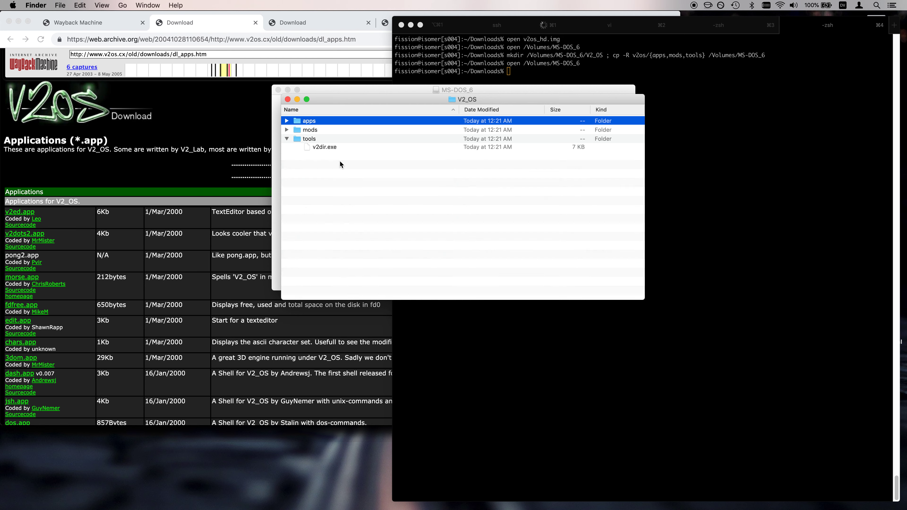
pyautogui.click(287, 139)
pyautogui.click(287, 99)
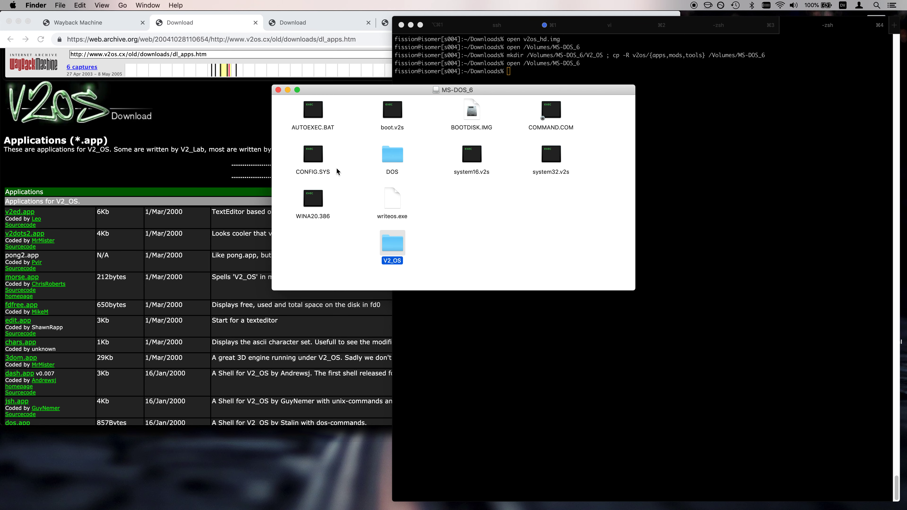
# - Open the computer's volume list from the MS-DOS_6 window, eject MS-DOS_6 and close the Finder window
pyautogui.keyDown('super'); pyautogui.click(435, 93); pyautogui.keyUp('super')
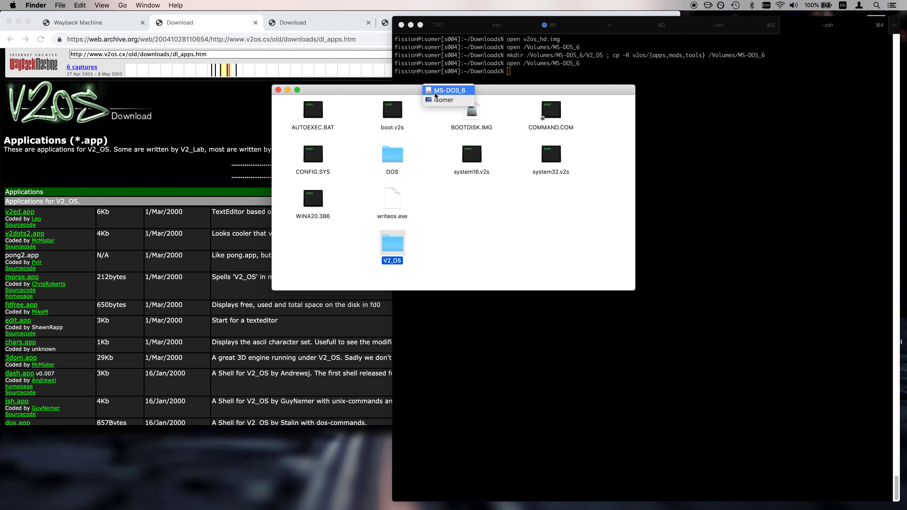
pyautogui.click(443, 101)
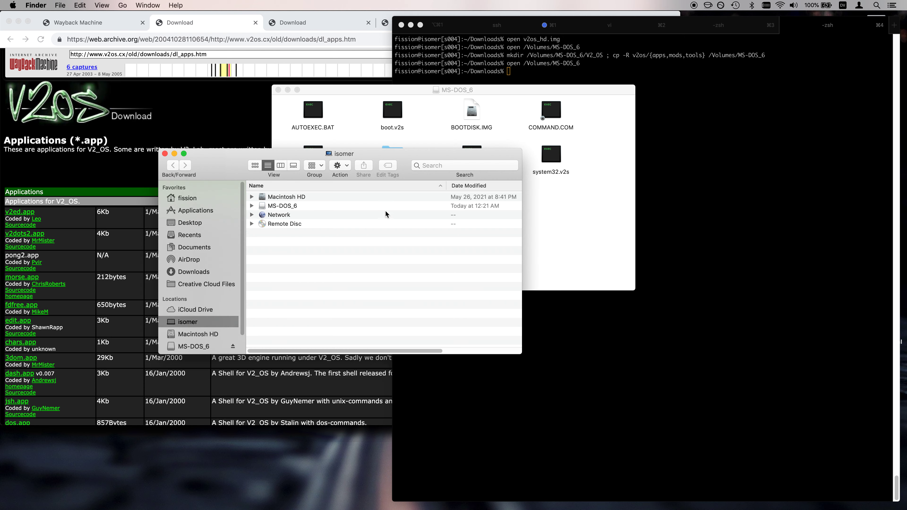
pyautogui.click(232, 347)
pyautogui.click(164, 153)
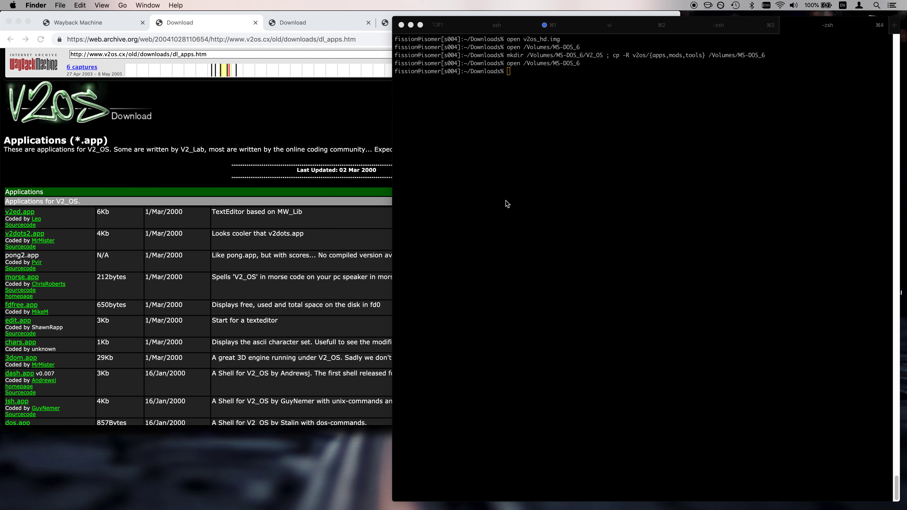
# - Switch to iTerm2 and launch qemu-system-i386 -nic none -hda v2os_hd.img -fda v2os_floppy.img -soundhw pcspk
pyautogui.click(552, 197)
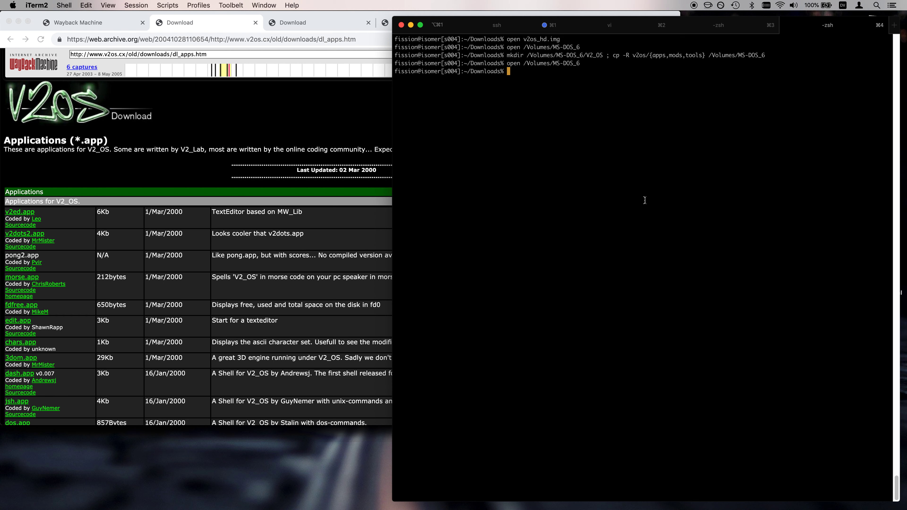
pyautogui.press('Up')
pyautogui.press('Up')
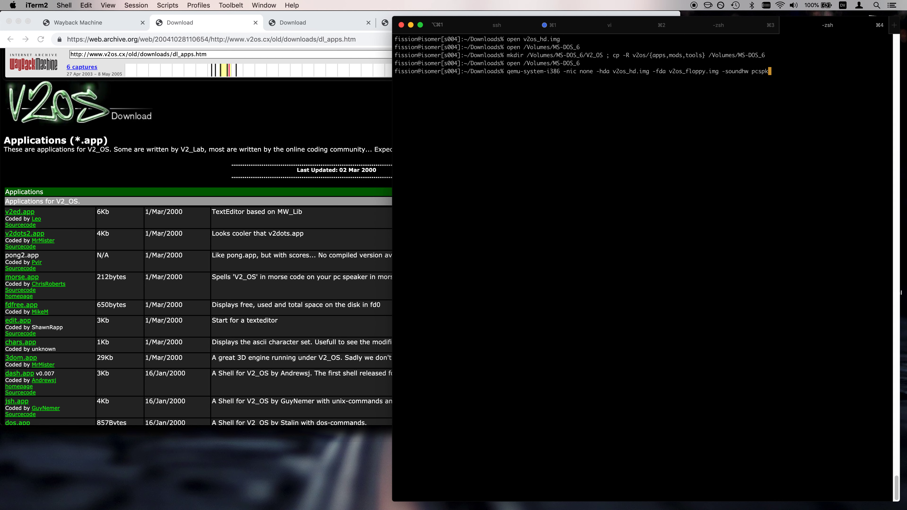
pyautogui.press('Return')
pyautogui.click(347, 92)
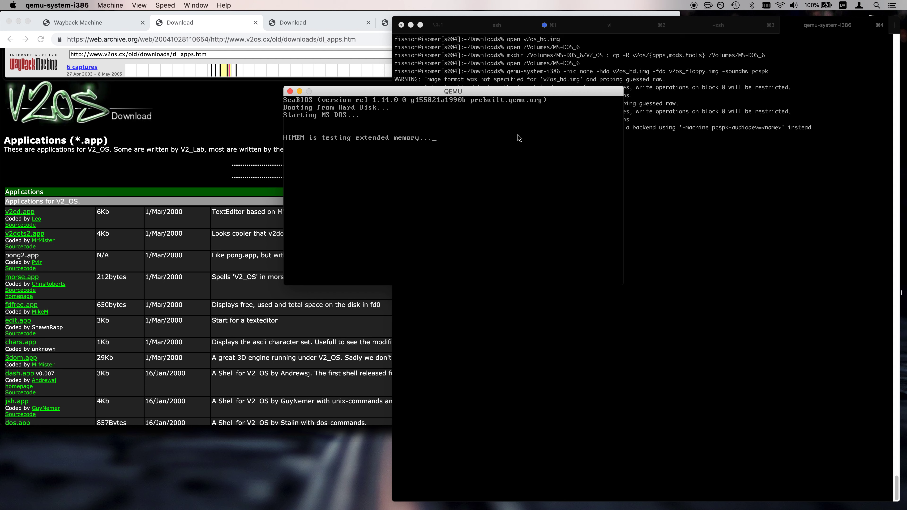
# - Point out the -fda v2os_floppy.img argument in the launched command and clear the highlight
pyautogui.click(720, 170)
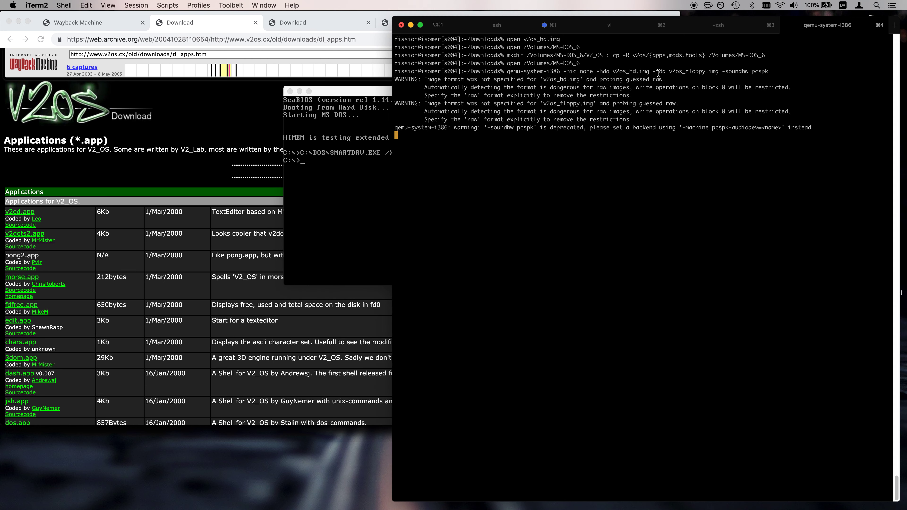
pyautogui.moveTo(653, 71); pyautogui.dragTo(719, 72)
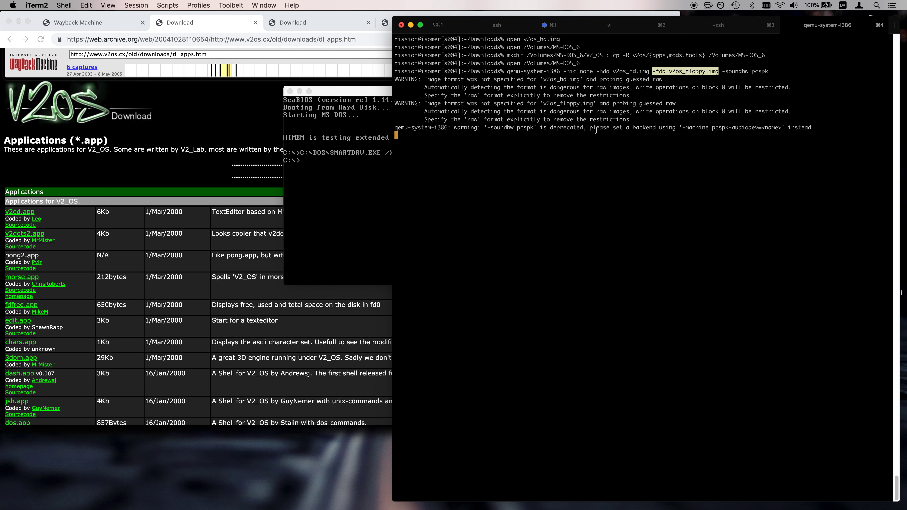
pyautogui.click(575, 237)
# - In the QEMU MS-DOS session, change to the v2_os\apps directory and list its files
pyautogui.click(368, 218)
pyautogui.click(368, 217)
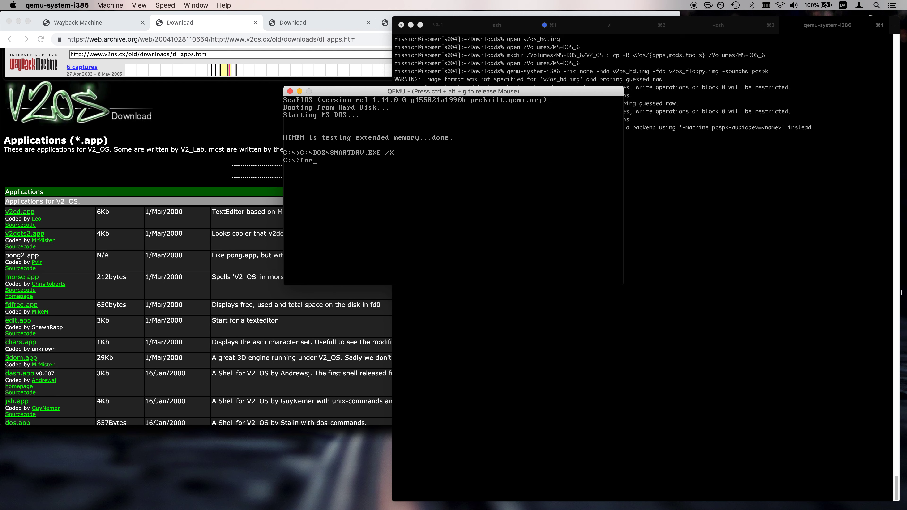
pyautogui.write('fo')
pyautogui.press('BackSpace')
pyautogui.press('BackSpace')
pyautogui.write('cd v2_os\\apps')
pyautogui.press('Return')
pyautogui.write('dir')
pyautogui.press('Return')
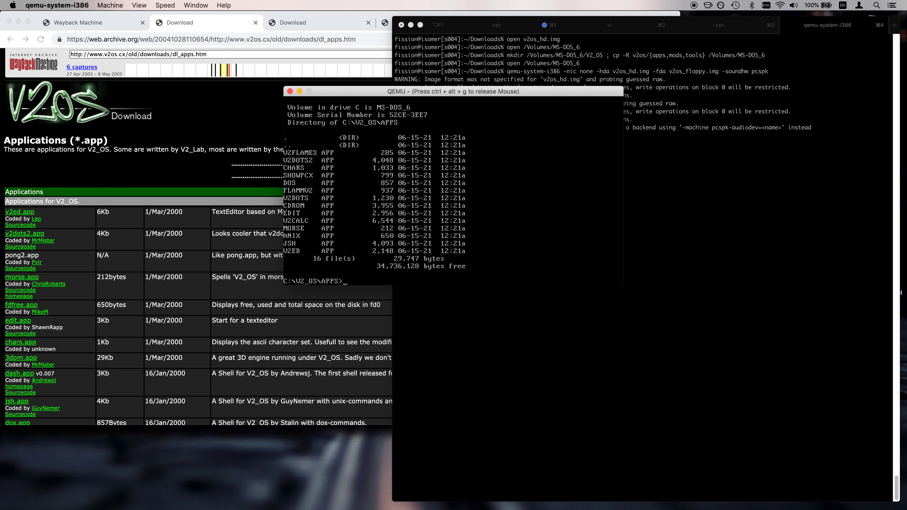
# - Try looping over the .app files with ..\tools\x2copy, list ..\tools, and try the loop with ..\v2copy
pyautogui.write('for %i in (*a.app) do ..\\tools\\x2copy %i %i')
pyautogui.press('Return')
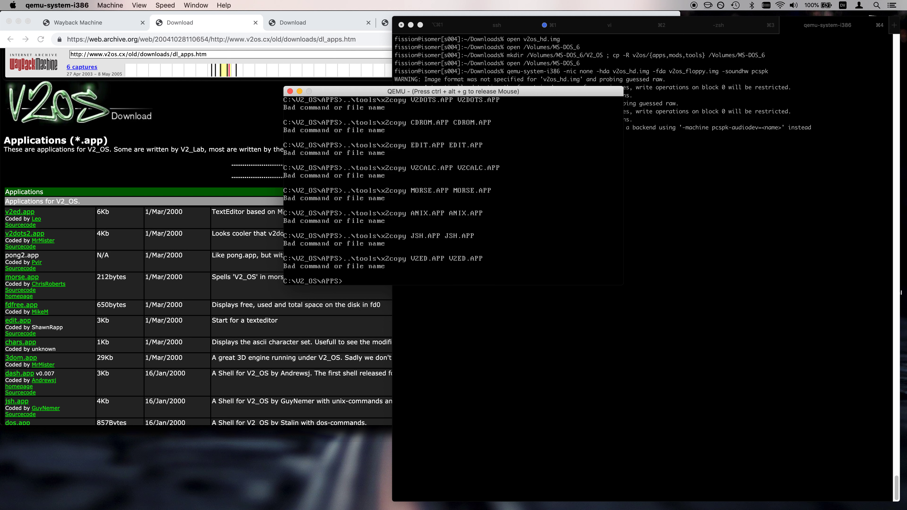
pyautogui.write('dir ..\\tools')
pyautogui.press('Return')
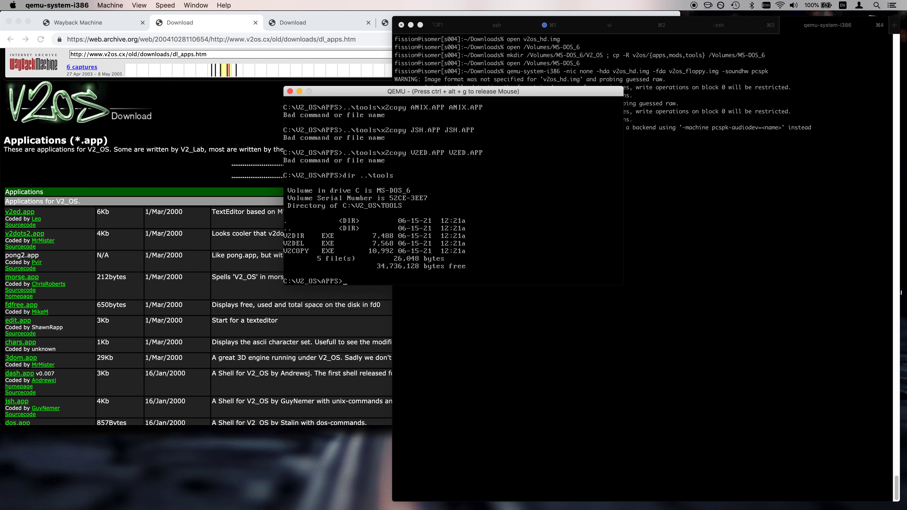
pyautogui.write('for %i in (*.app) do ..\\v2copy %i %i')
pyautogui.press('Return')
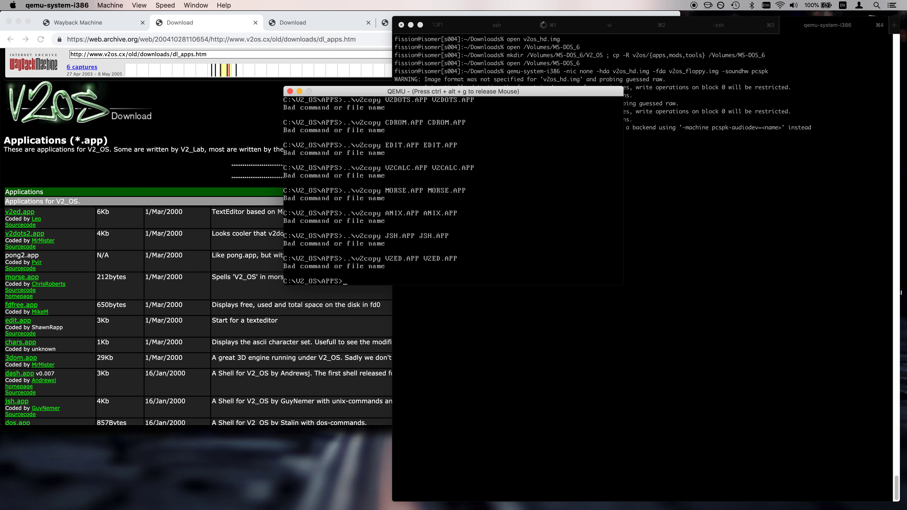
# - Copy all applications to the V2_OS floppy by running for %i in (*.app) do ..\tools\v2copy %i %i
pyautogui.write('for %i in (*.app) do ..\\tools\\v2copy %i %i')
pyautogui.press('Return')
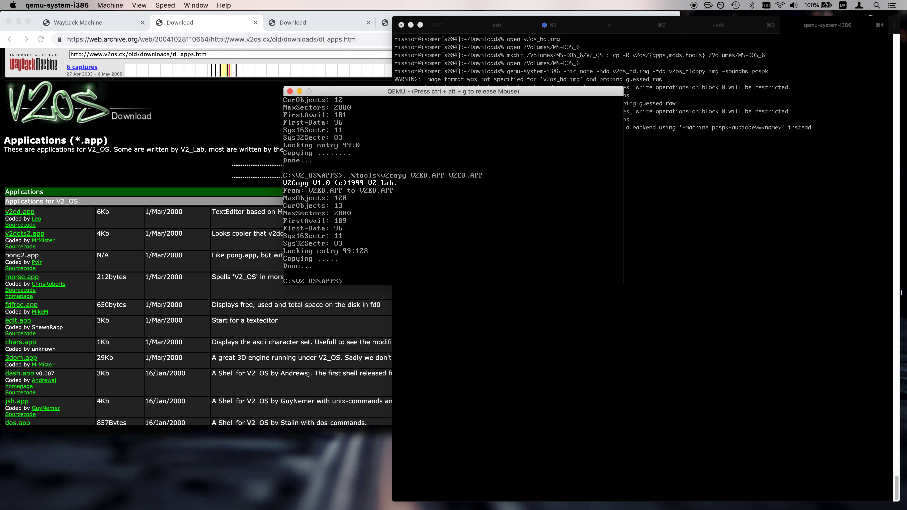
# - Change to ..\mods and try running for %i in (*.app) do ..\tools\v2copy %i %i there
pyautogui.write('cd ..\\mods')
pyautogui.press('Return')
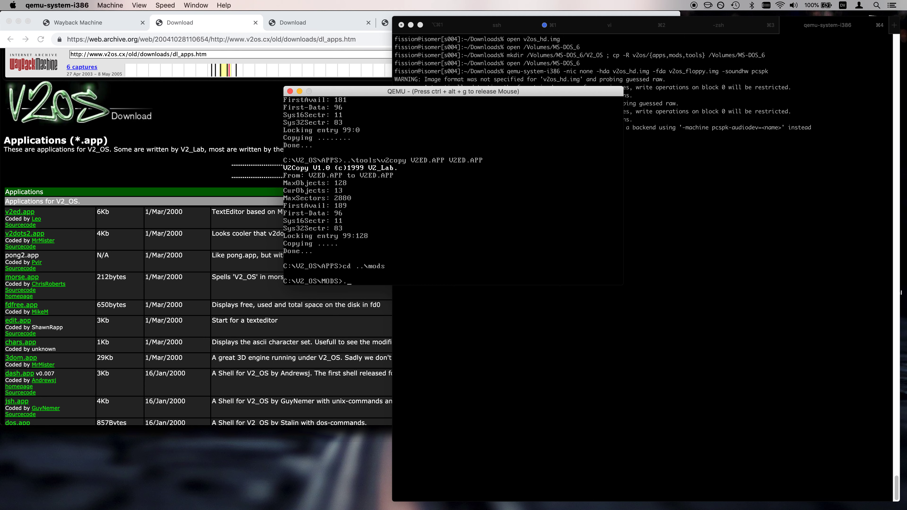
pyautogui.write('for %i in (*.app) do ..\\tools\\x2copy')
pyautogui.press('BackSpace')
pyautogui.press('BackSpace')
pyautogui.press('BackSpace')
pyautogui.press('BackSpace')
pyautogui.press('BackSpace')
pyautogui.press('BackSpace')
pyautogui.press('BackSpace')
pyautogui.press('BackSpace')
pyautogui.write('vd')
pyautogui.press('BackSpace')
pyautogui.write('2copy %i %i')
pyautogui.press('Return')
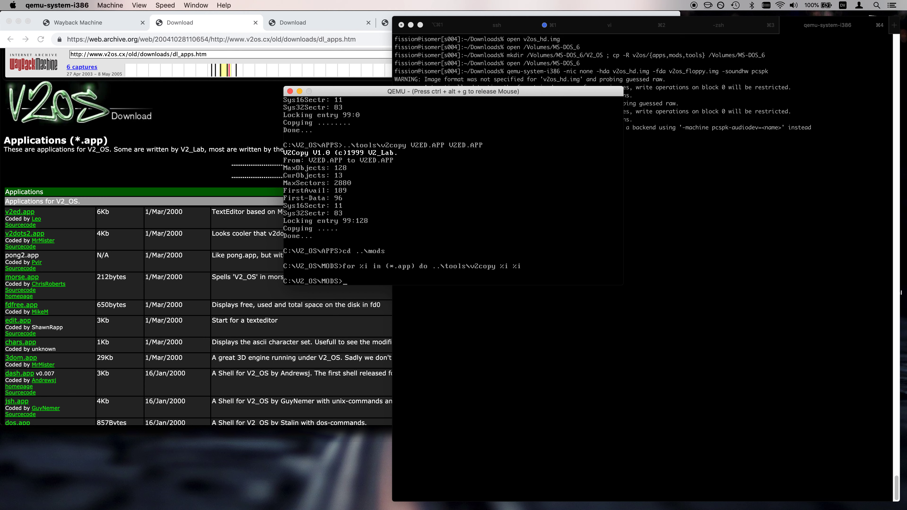
# - Copy all modules to the V2_OS floppy by running for %i in (*.v2m) do ..\tools\v2copy %i %i
pyautogui.write('for %i in (*.v2m) do ..\\tools\\v2copy $%i')
pyautogui.press('BackSpace')
pyautogui.press('BackSpace')
pyautogui.press('BackSpace')
pyautogui.write('%i %i')
pyautogui.press('Return')
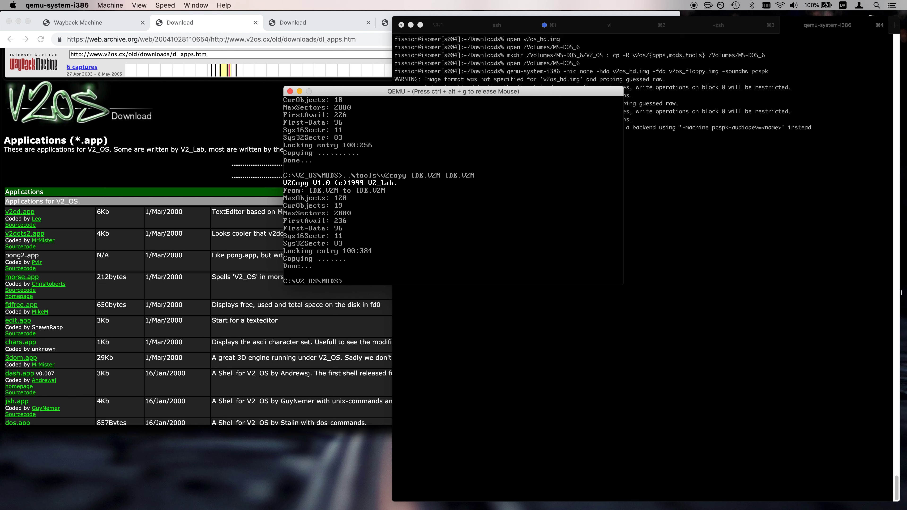
# - Shut down the virtual machine by running quit in the QEMU monitor
pyautogui.hotkey('ctrl', 'alt', '2')
pyautogui.write('quit')
pyautogui.press('Return')
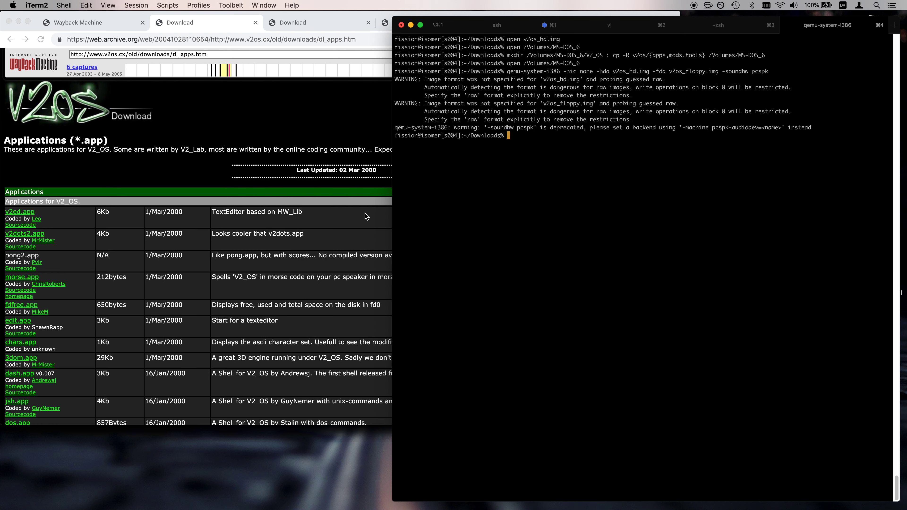
# - Relaunch the previous qemu-system-i386 command with -boot a added to boot from the floppy image
pyautogui.press('Up')
pyautogui.write('-boot a')
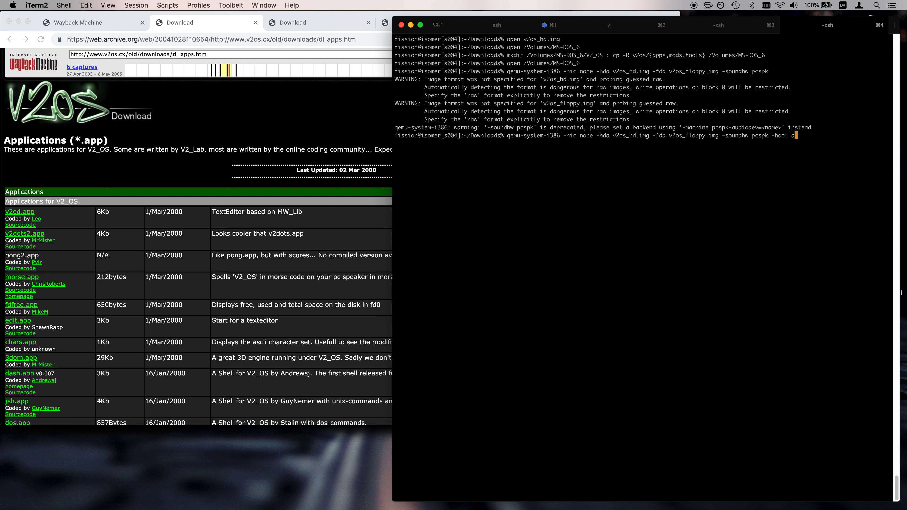
pyautogui.press('Return')
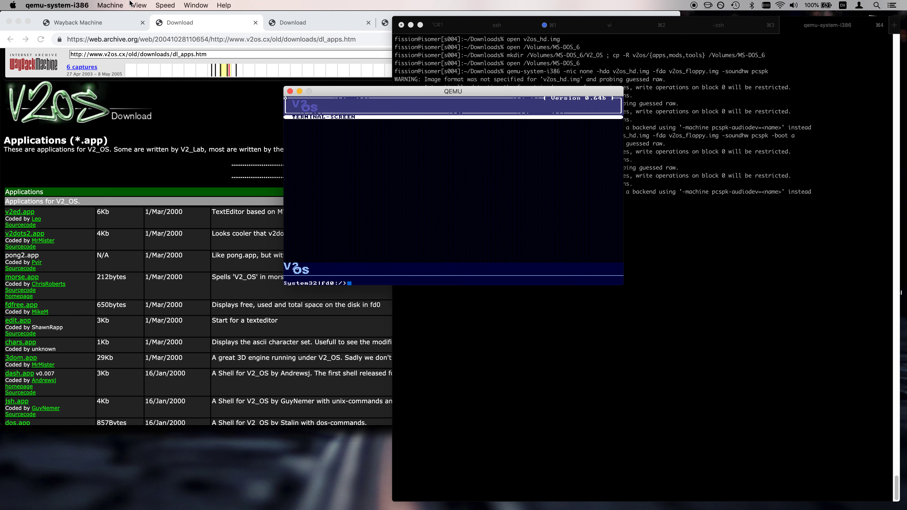
# - Switch the QEMU display showing V2_OS to full screen
pyautogui.click(138, 5)
pyautogui.click(137, 5)
pyautogui.click(137, 5)
pyautogui.click(156, 25)
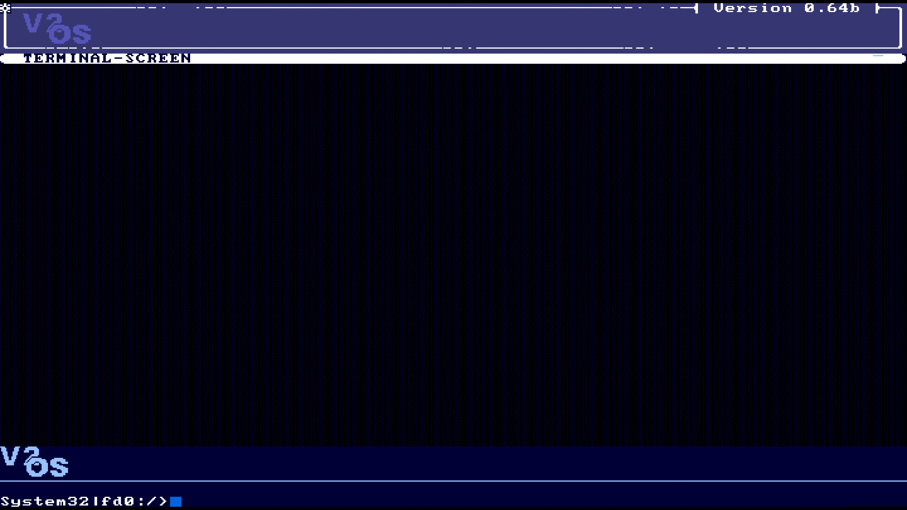
# - List the contents of the floppy in V2_OS with the files command
pyautogui.write('ifles')
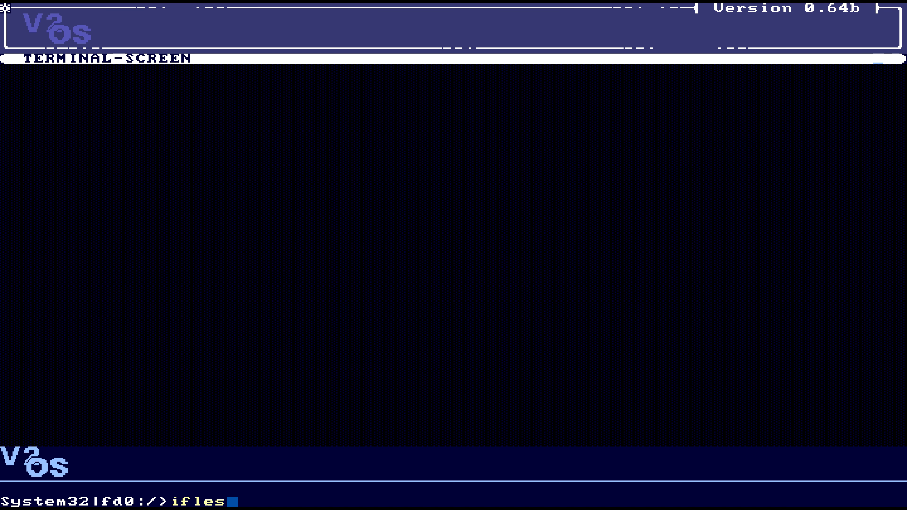
pyautogui.press('BackSpace')
pyautogui.press('BackSpace')
pyautogui.press('BackSpace')
pyautogui.press('BackSpace')
pyautogui.press('BackSpace')
pyautogui.write('files')
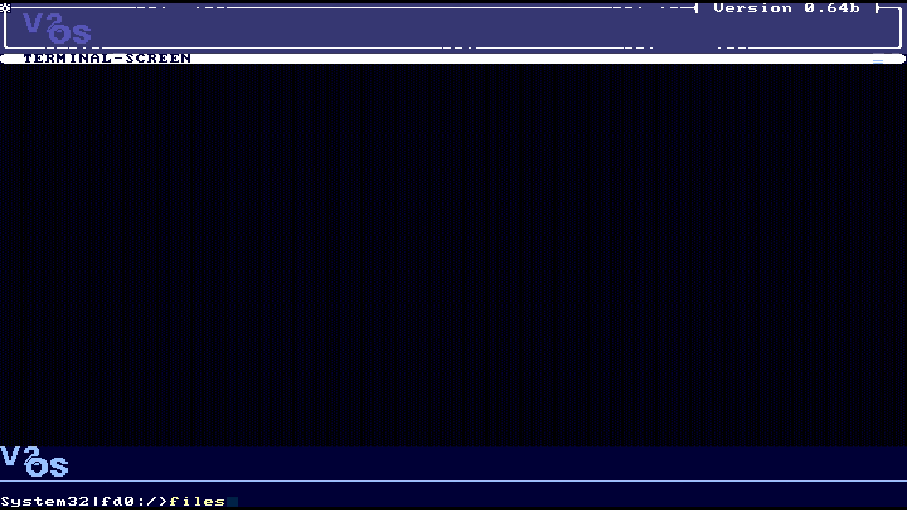
pyautogui.press('Return')
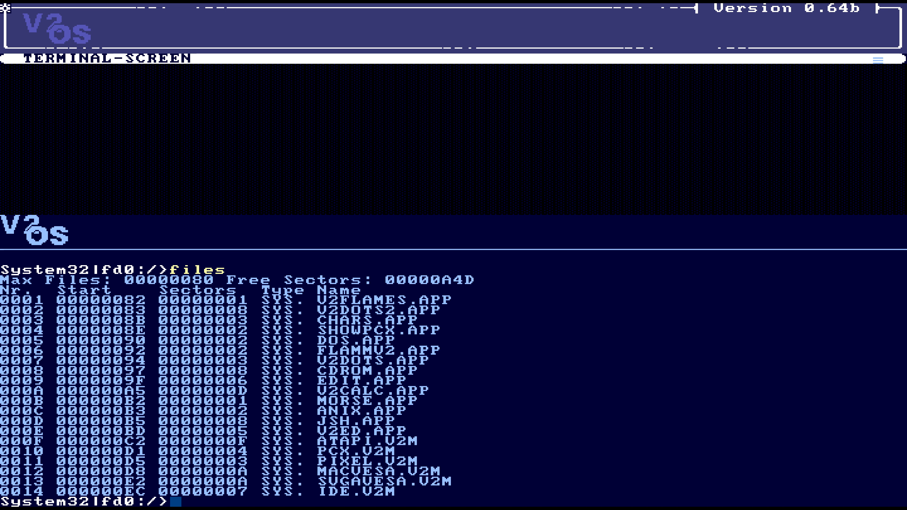
# - Run V2FLAMES.APP in V2_OS, return to the terminal screen and leave the prompt empty
pyautogui.write('run V2FLAMES.APP')
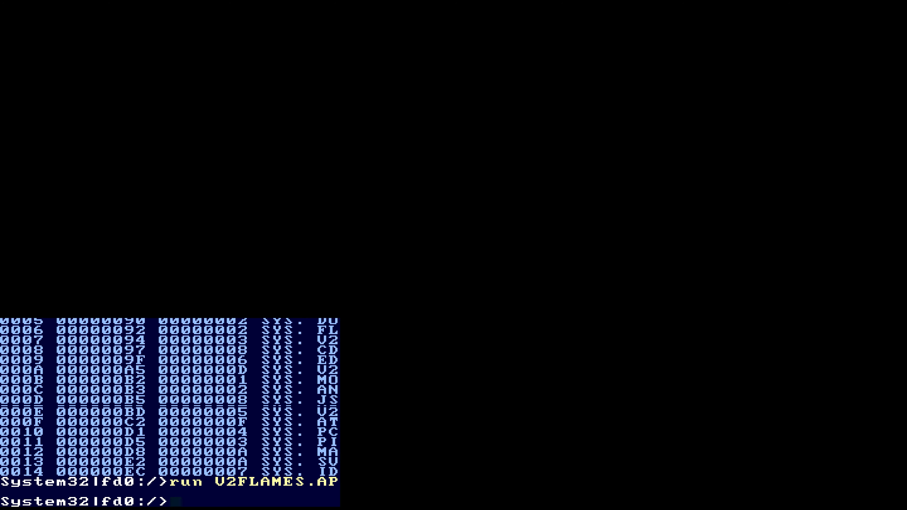
pyautogui.write('f')
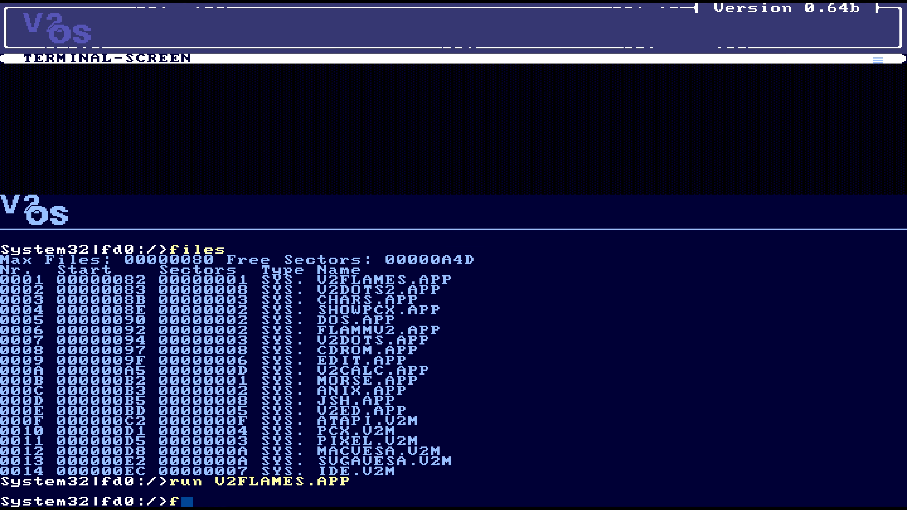
pyautogui.press('BackSpace')
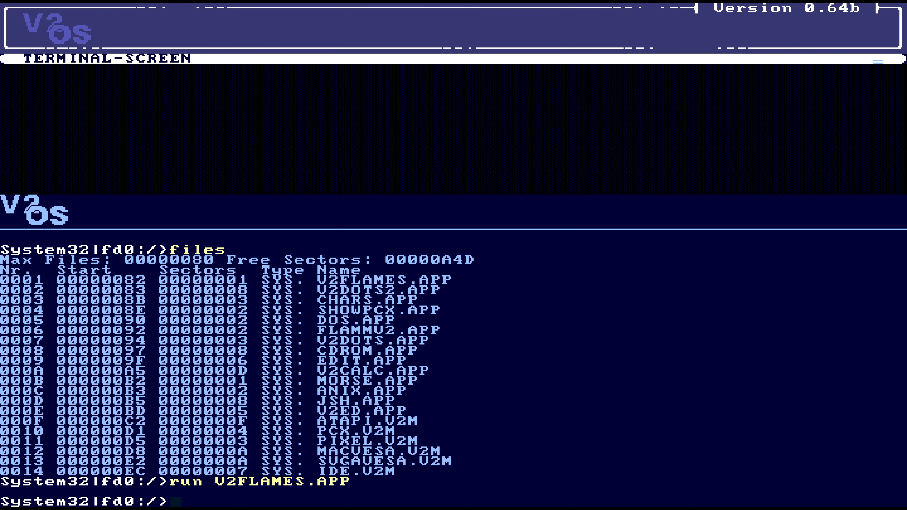
# - Run V2DOTS2.APP, leave the crash screen, and check the debug screen before returning to the terminal screen
pyautogui.write('run V2DOTS2.APP')
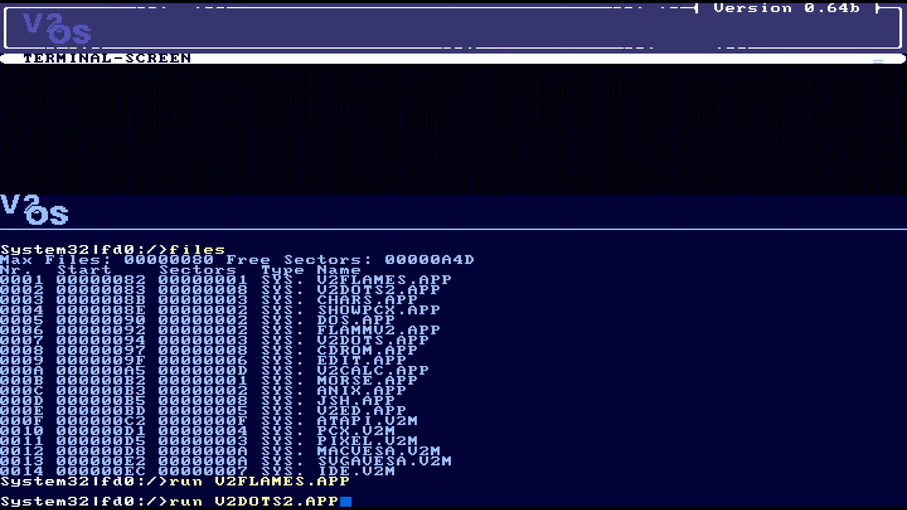
pyautogui.press('Return')
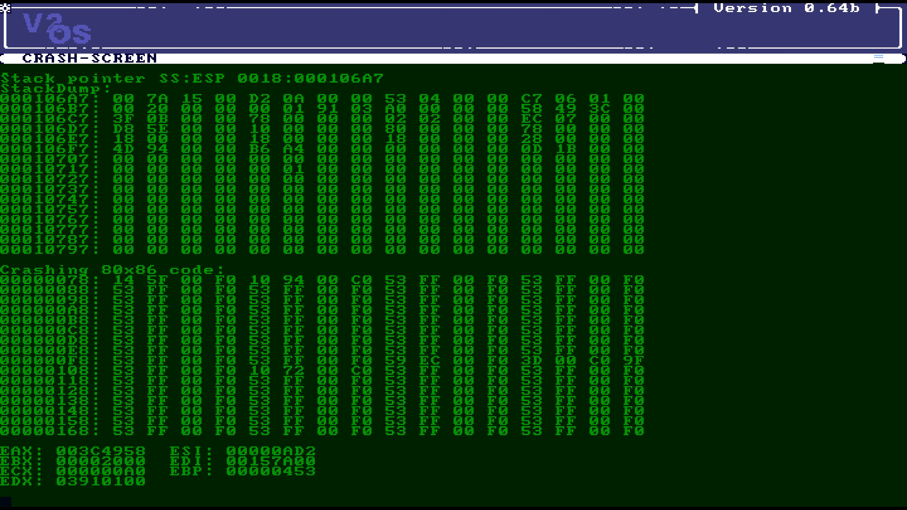
pyautogui.press('Escape')
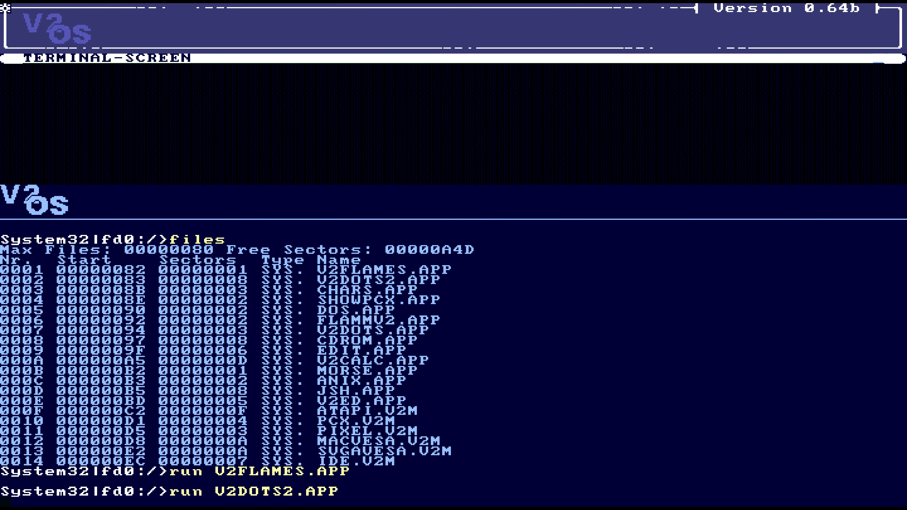
pyautogui.press('F2')
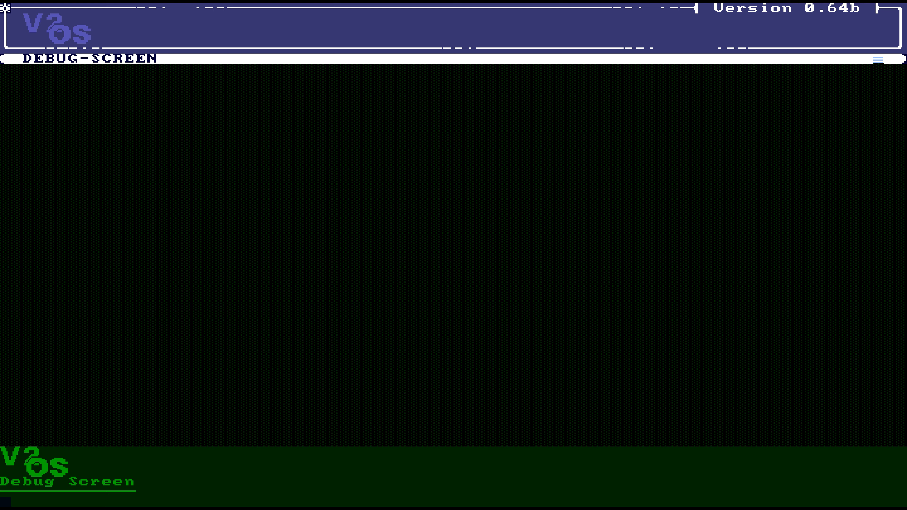
pyautogui.press('F1')
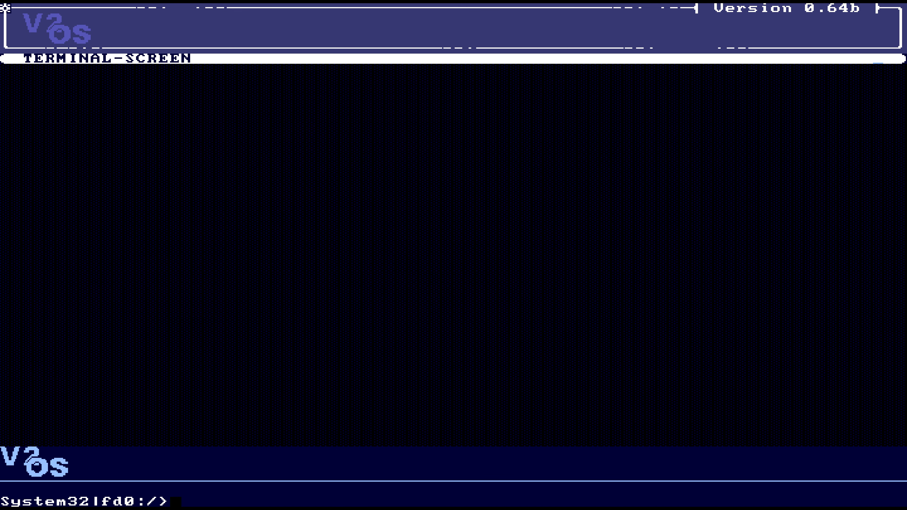
# - Run CHARS.APP to display the V2_OS character set
pyautogui.write('rn')
pyautogui.press('BackSpace')
pyautogui.press('BackSpace')
pyautogui.press('BackSpace')
pyautogui.write('run CHARS')
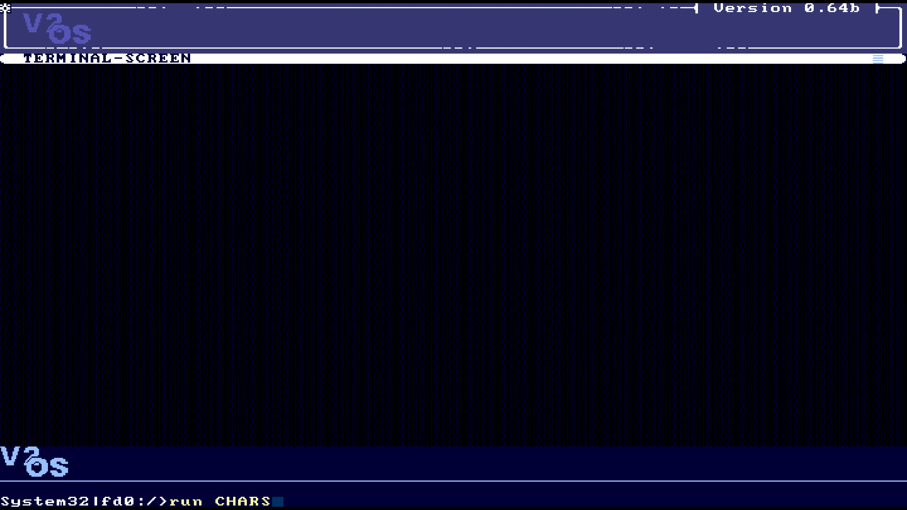
pyautogui.write('.APP')
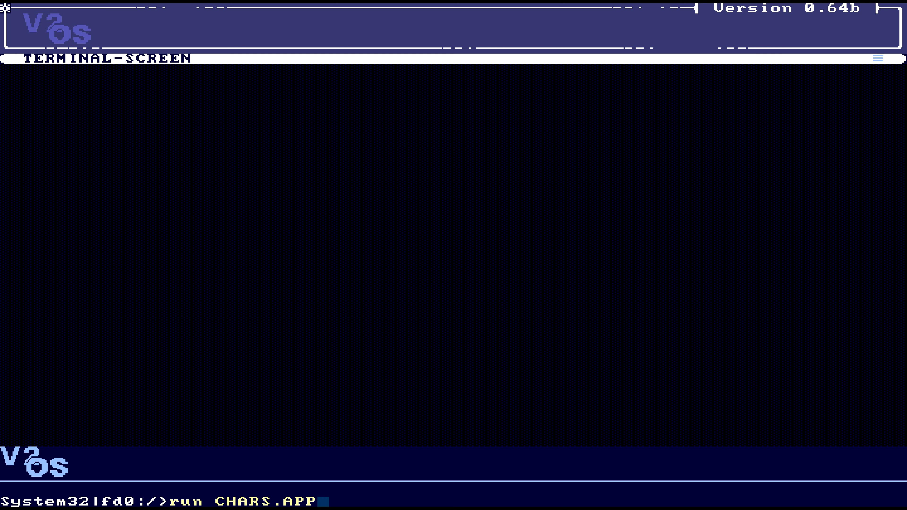
pyautogui.press('Return')
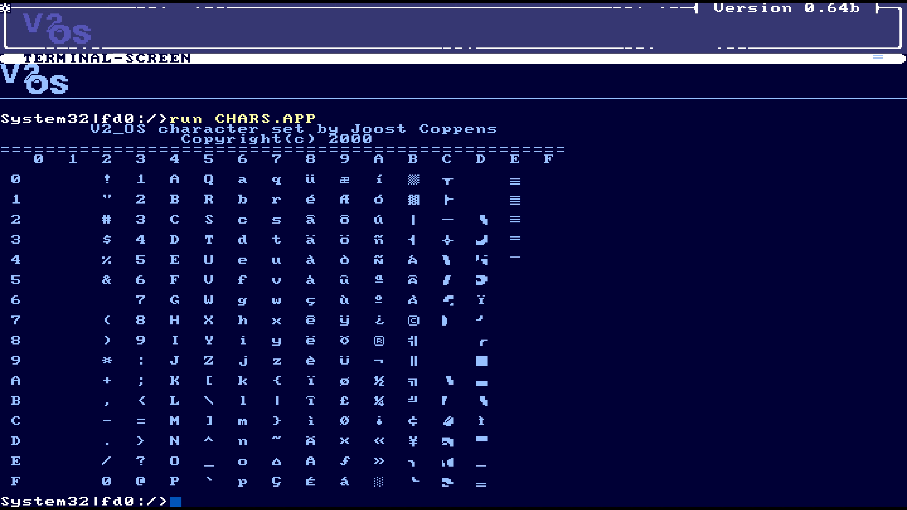
# - List the floppy's files and start the V2-DOS shell by running DOS.APP
pyautogui.write('files')
pyautogui.press('Return')
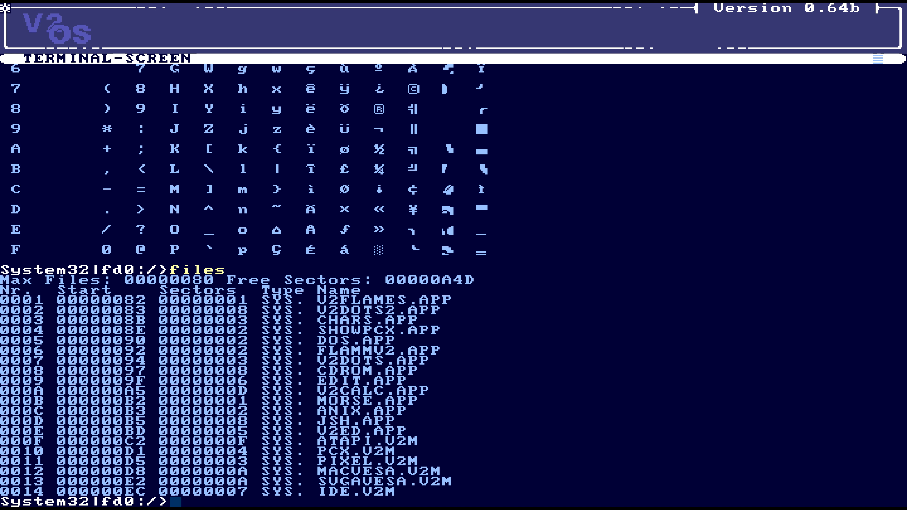
pyautogui.write('run DOS.APP')
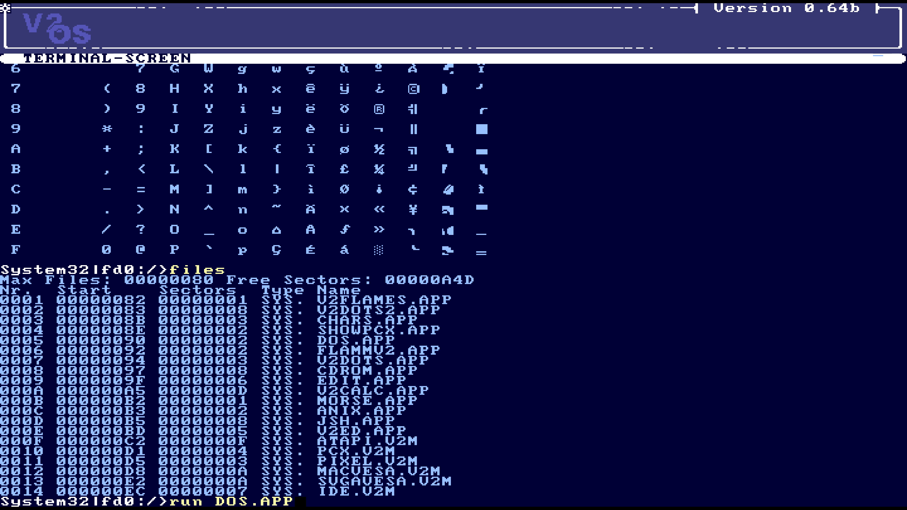
pyautogui.press('Return')
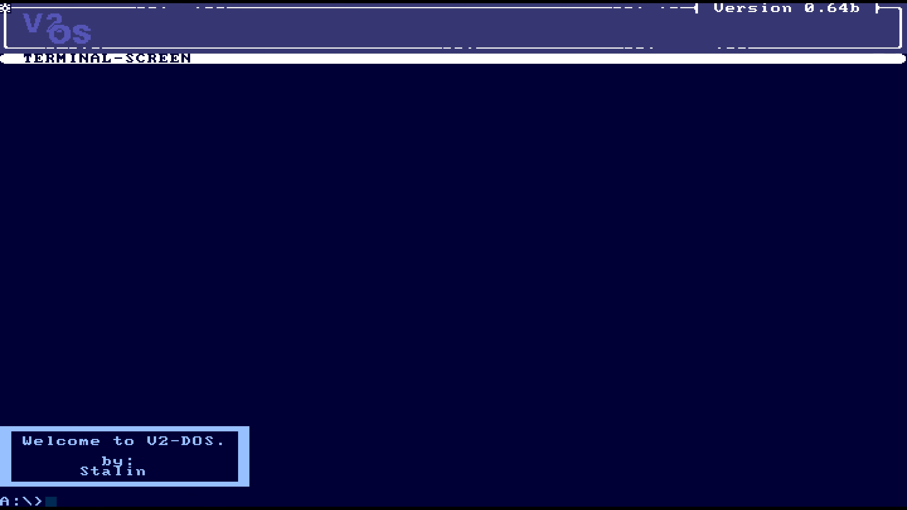
# - Try the dir, hello and help commands in the V2-DOS shell and exit back to the System32 prompt
pyautogui.write('dir')
pyautogui.press('Return')
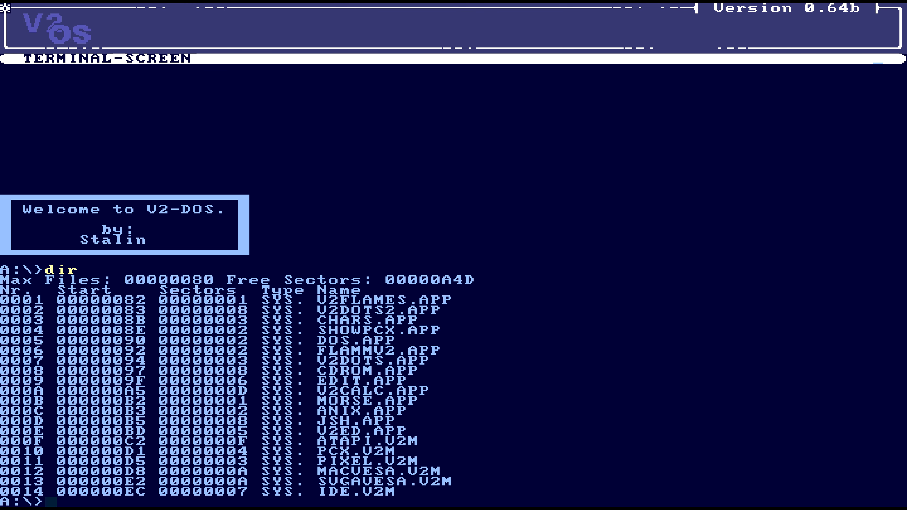
pyautogui.write('hello')
pyautogui.press('Return')
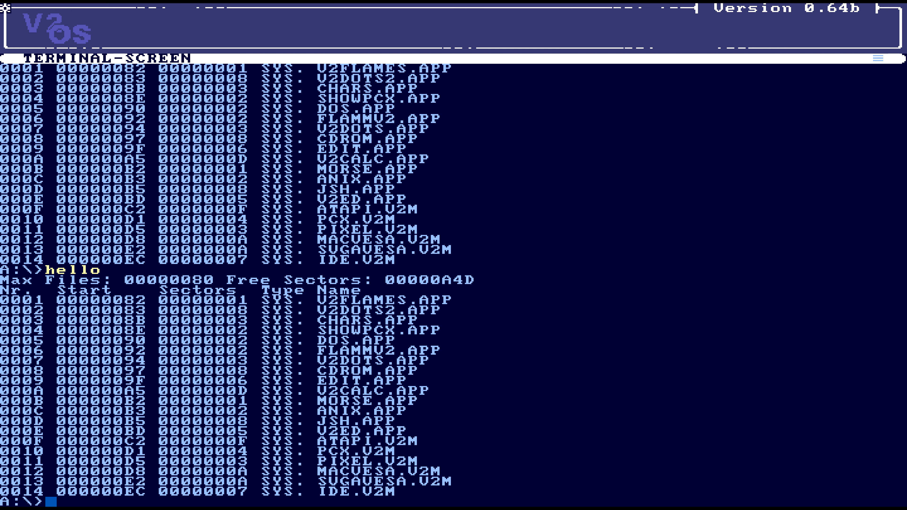
pyautogui.write('help')
pyautogui.press('Return')
pyautogui.write('xfgkquit')
pyautogui.press('Return')
pyautogui.write('exit')
pyautogui.press('Return')
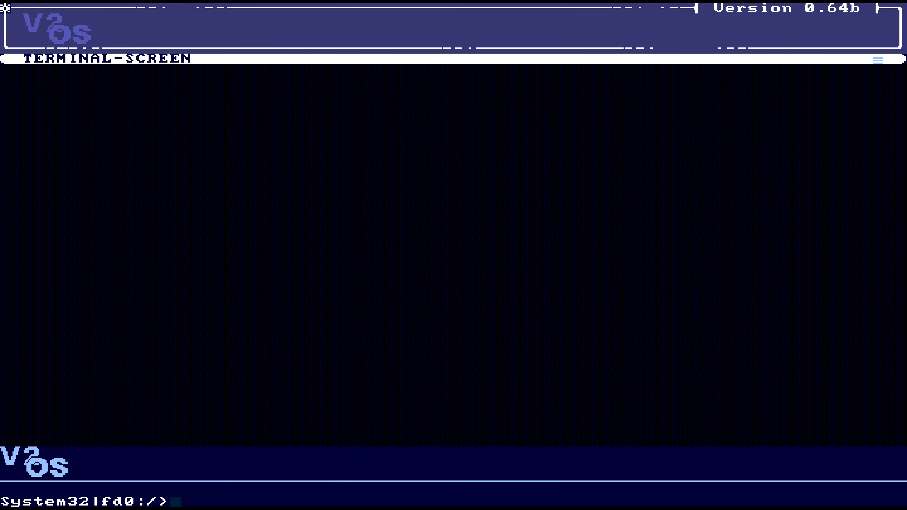
# - List the floppy's files and run FLAMMV2.APP in full screen
pyautogui.write('files')
pyautogui.press('Return')
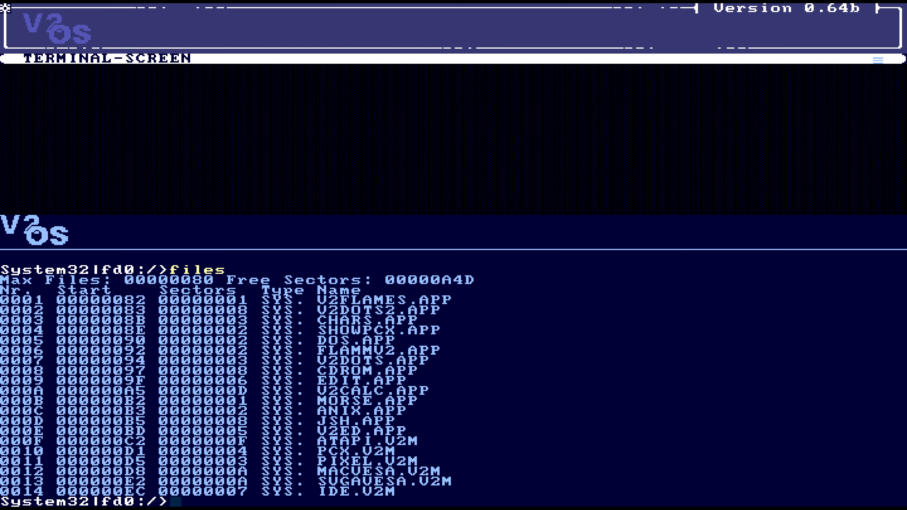
pyautogui.write('run FLAMMV')
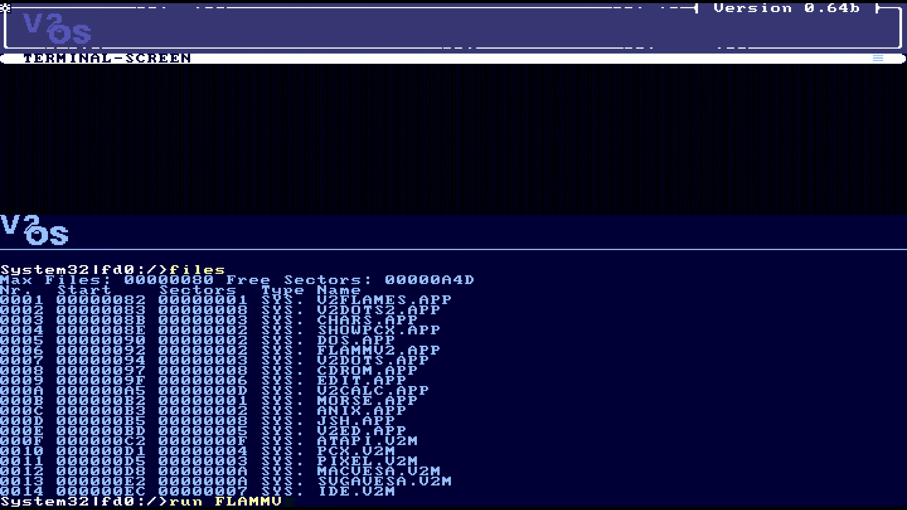
pyautogui.write('2.APP')
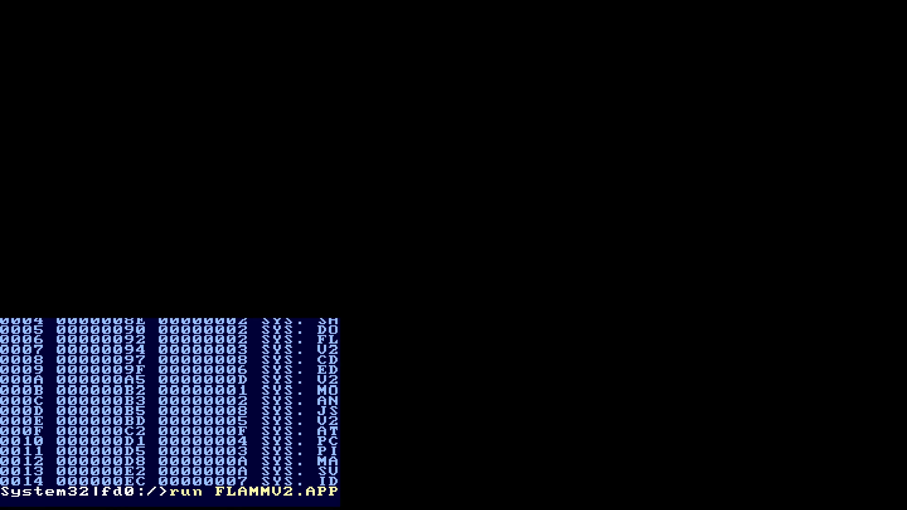
# - Take QEMU out of full screen, run FLAMMV2.APP in the window and return to the terminal screen
pyautogui.press('super+f')
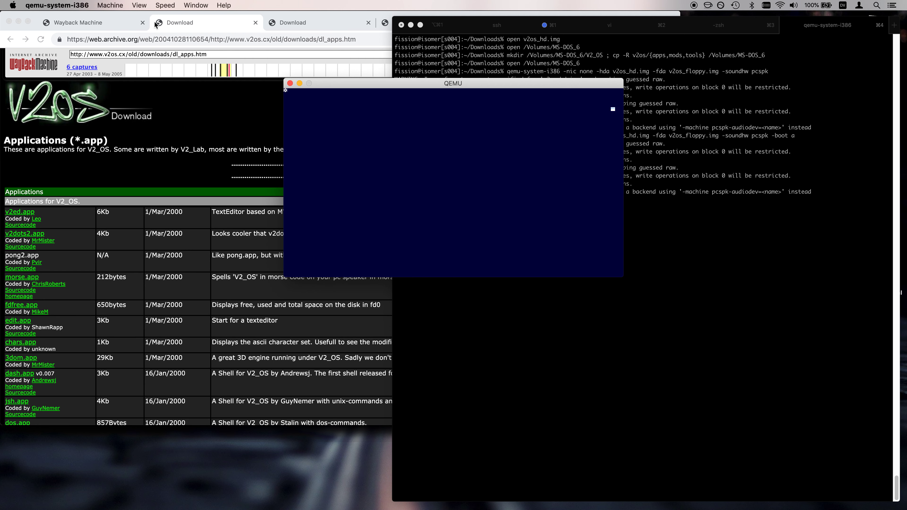
pyautogui.write('ru')
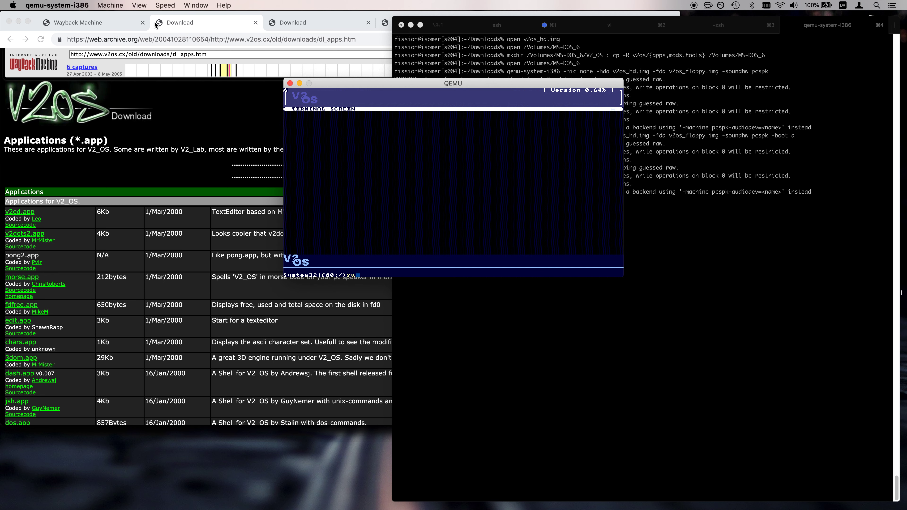
pyautogui.write('n FLAMMV2.APP')
pyautogui.press('Return')
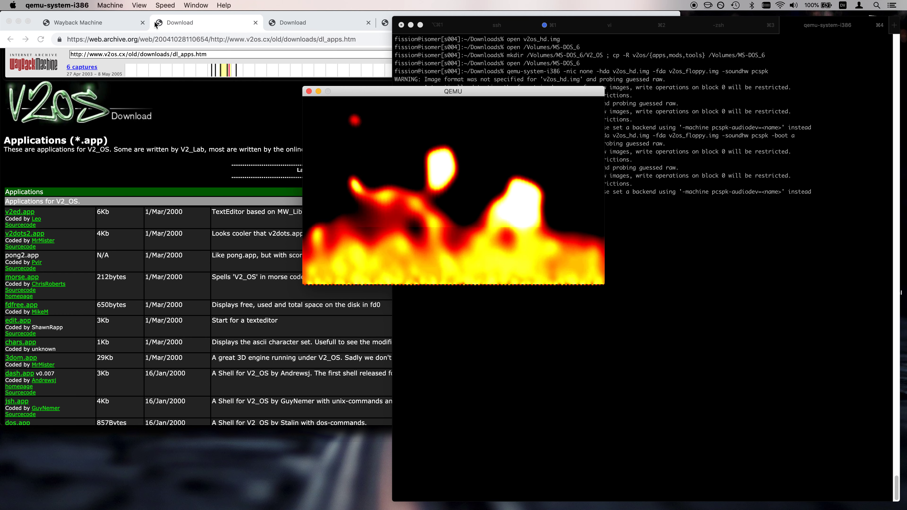
pyautogui.press('Escape')
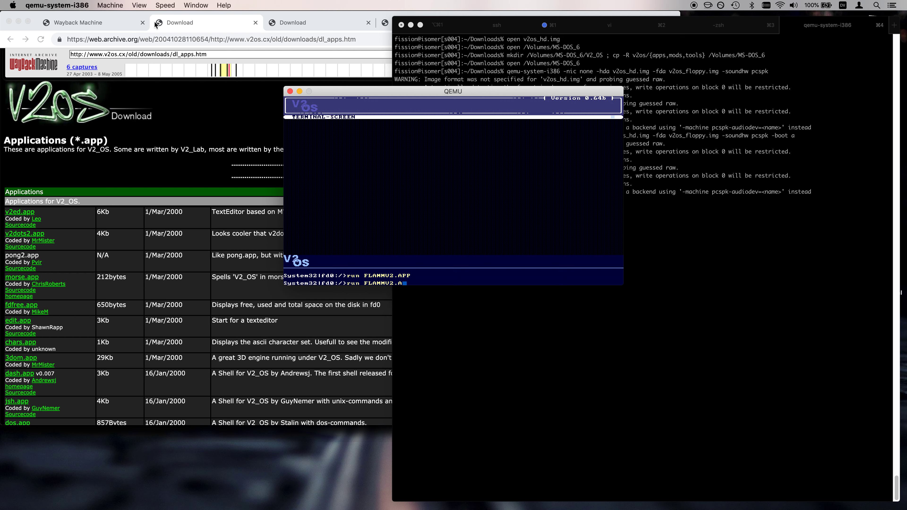
# - Rerun FLAMMV2.APP from the terminal prompt, leave the flames display and run it once more
pyautogui.press('Return')
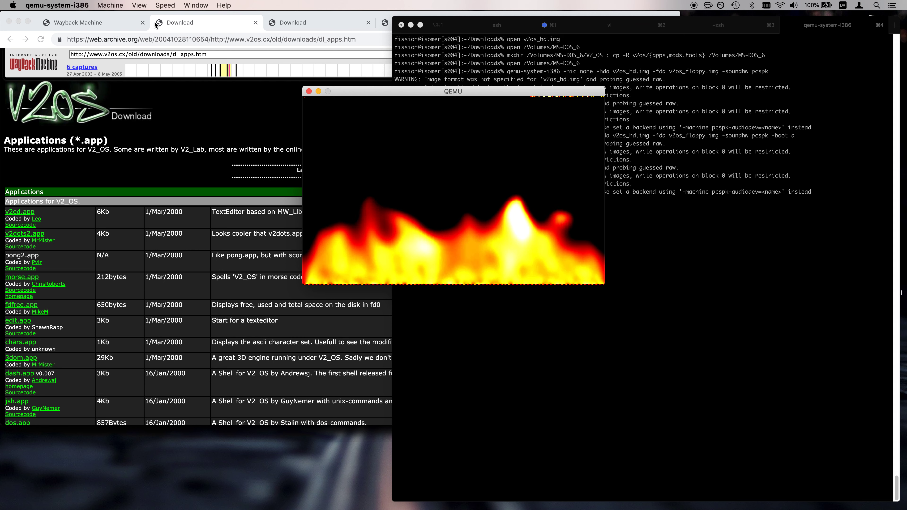
pyautogui.press('Escape')
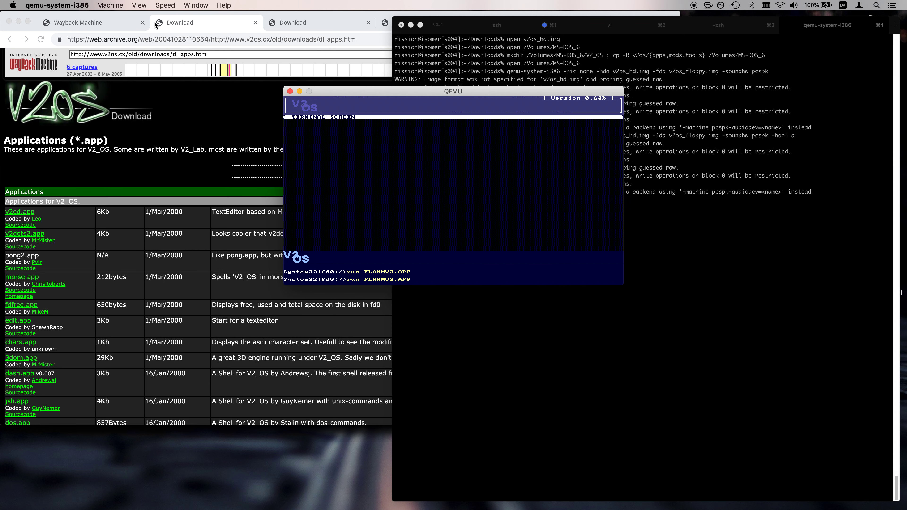
pyautogui.press('Return')
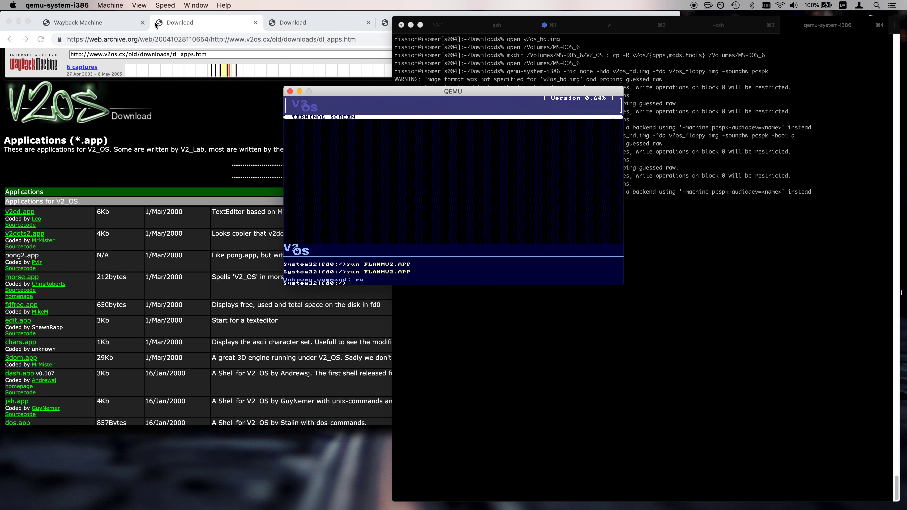
pyautogui.write('run FLAMMV2.APP')
pyautogui.press('Return')
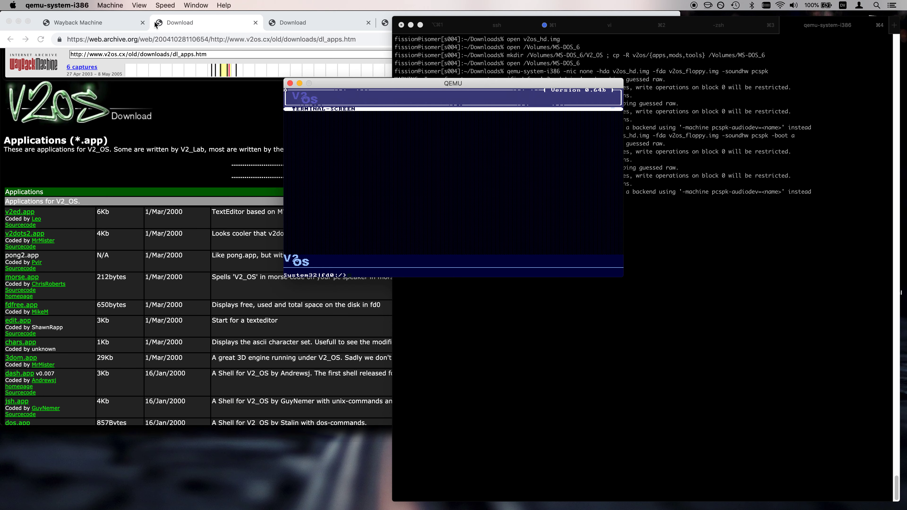
# - List the floppy's files, put QEMU in full screen and run V2DOTS.APP
pyautogui.write('files')
pyautogui.press('Return')
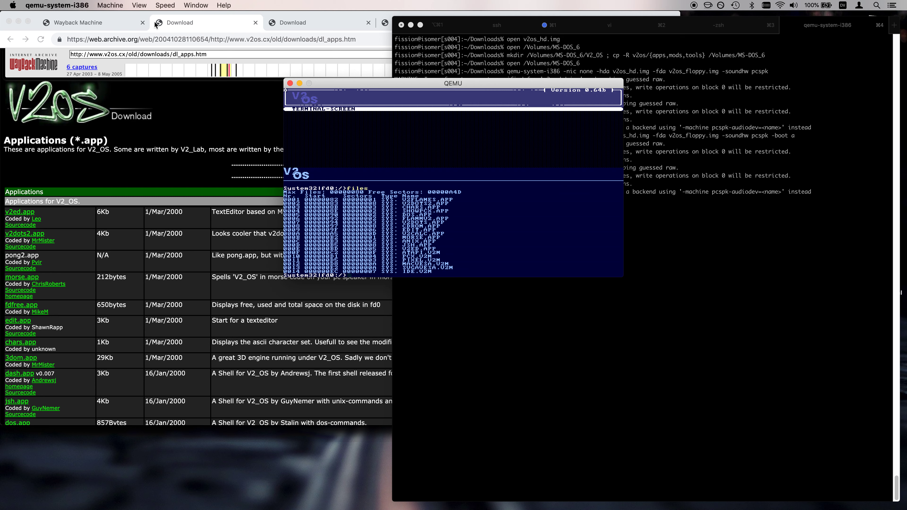
pyautogui.press('super+f')
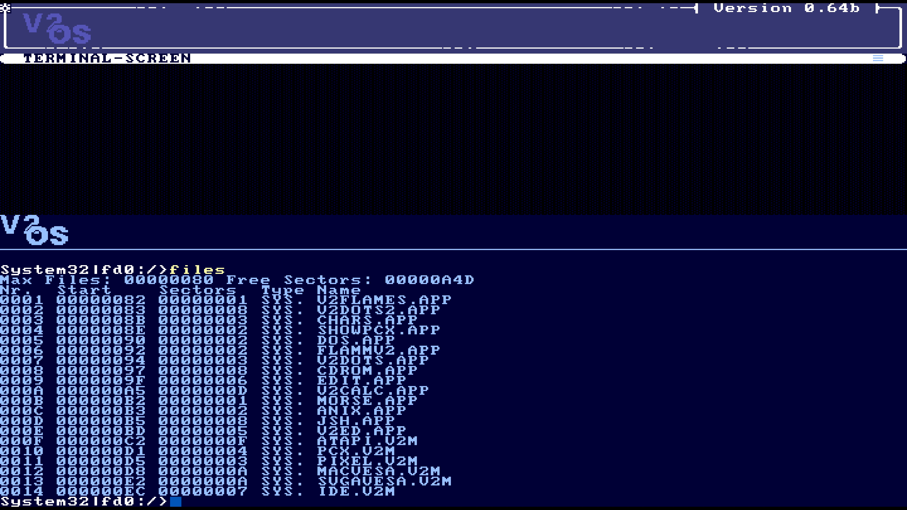
pyautogui.write('run V2DOTS.APP')
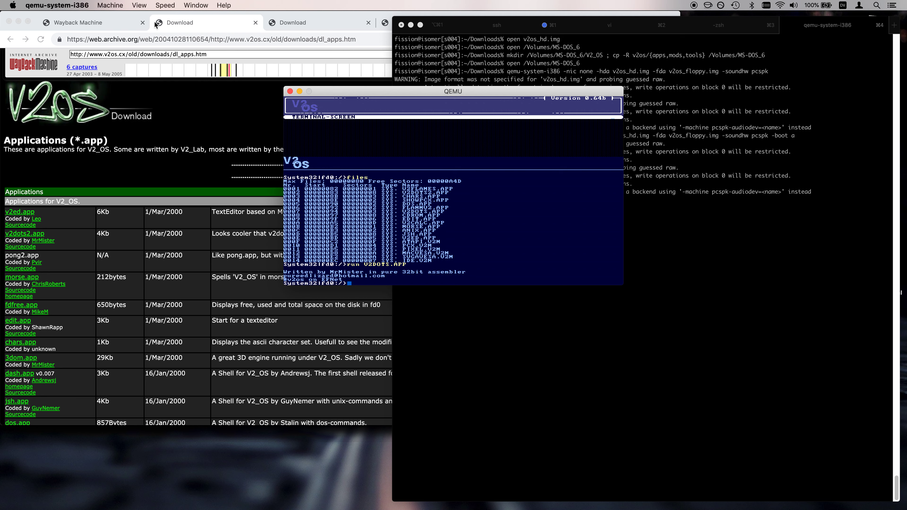
# - Run EDIT.APP and enter the text "the quick brown fox jumps over a lazy dog"
pyautogui.write('run EDIT.APP')
pyautogui.press('Return')
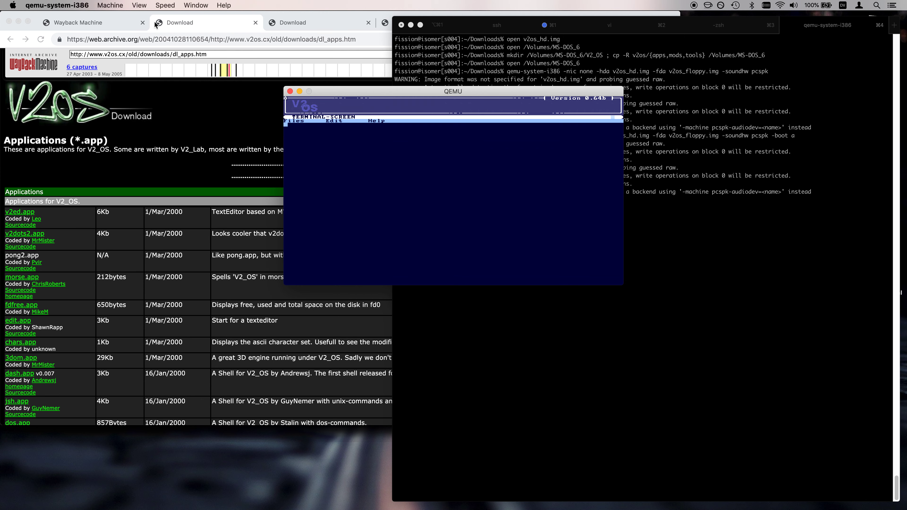
pyautogui.write('the quick brown fox jumps over a lazy dog')
# - Look through the editor's Files, Edit and Help commands and exit EDIT.APP
pyautogui.hotkey('alt', 'f')
pyautogui.press('Down')
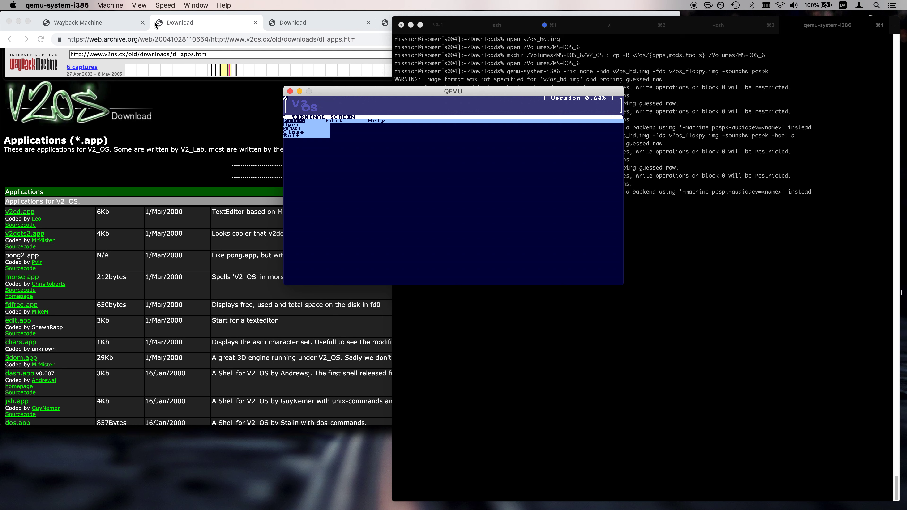
pyautogui.press('Up')
pyautogui.press('Down')
pyautogui.press('Down')
pyautogui.press('Up')
pyautogui.press('Down')
pyautogui.press('Up')
pyautogui.press('Up')
pyautogui.press('Right')
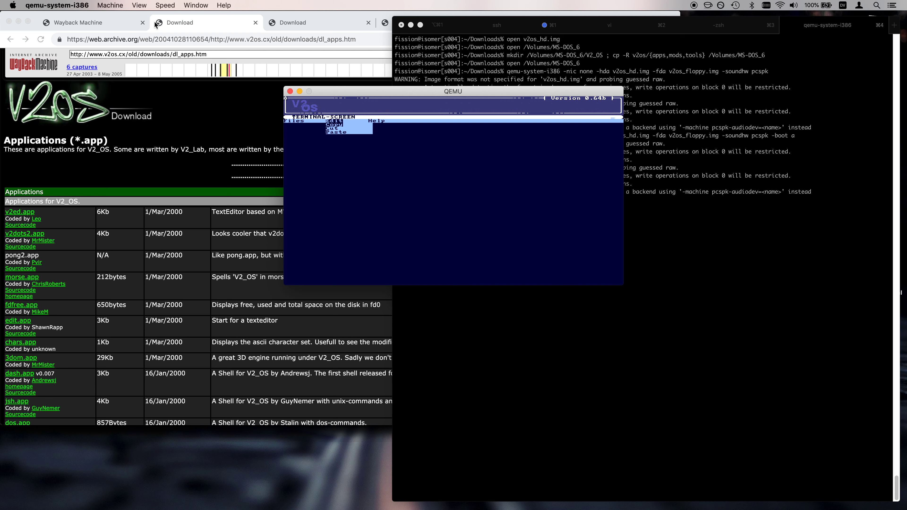
pyautogui.press('Right')
pyautogui.press('Left')
pyautogui.press('Left')
pyautogui.press('Down')
pyautogui.press('Down')
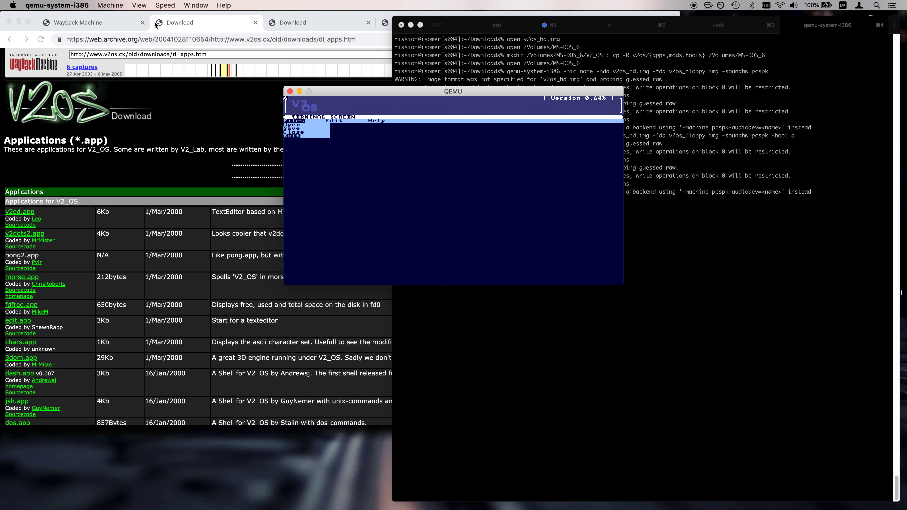
pyautogui.press('Return')
# - List the floppy's files, and run V2CALC.APP to calculate 123+456 before closing the calculator
pyautogui.write('files')
pyautogui.press('Return')
pyautogui.write('run V@')
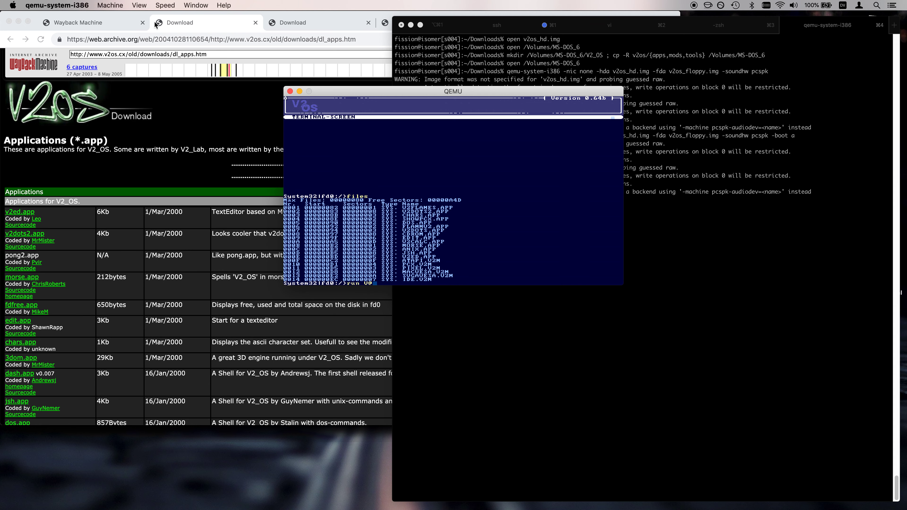
pyautogui.press('BackSpace')
pyautogui.write('2CALC.APP')
pyautogui.press('Return')
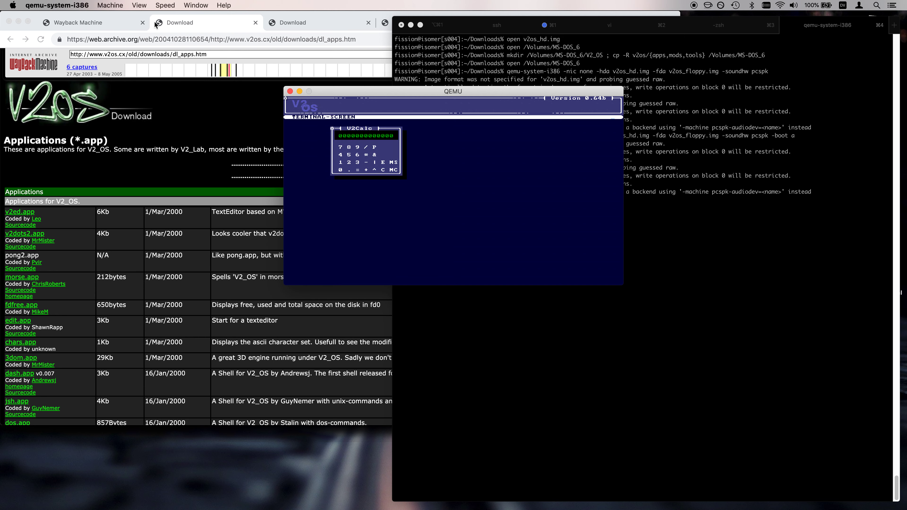
pyautogui.write('123+456=')
pyautogui.press('Escape')
# - List the floppy's files and run MORSE.APP
pyautogui.write('files')
pyautogui.press('Return')
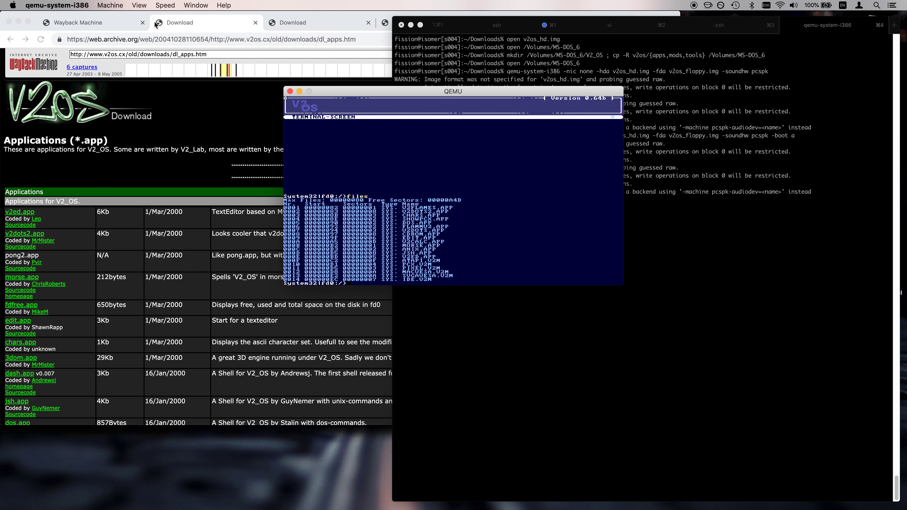
pyautogui.write('run MORSE.APP')
pyautogui.press('Return')
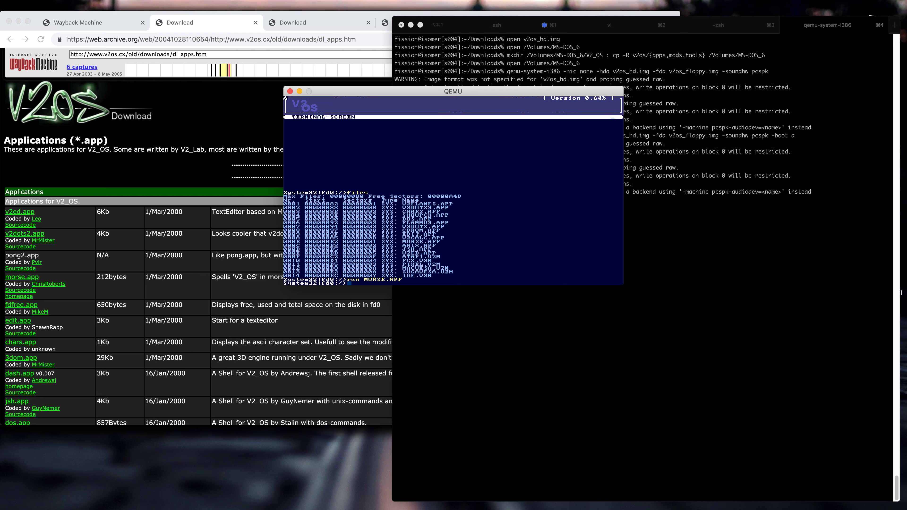
# - Run ANIX.APP in full screen and try the w command in the Anix shell
pyautogui.press('super+f')
pyautogui.write('run ANIX.APP')
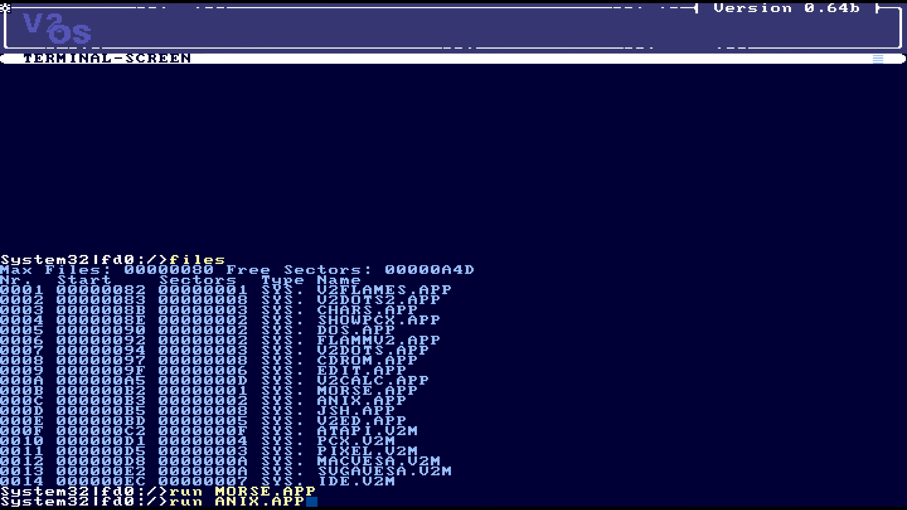
pyautogui.press('Return')
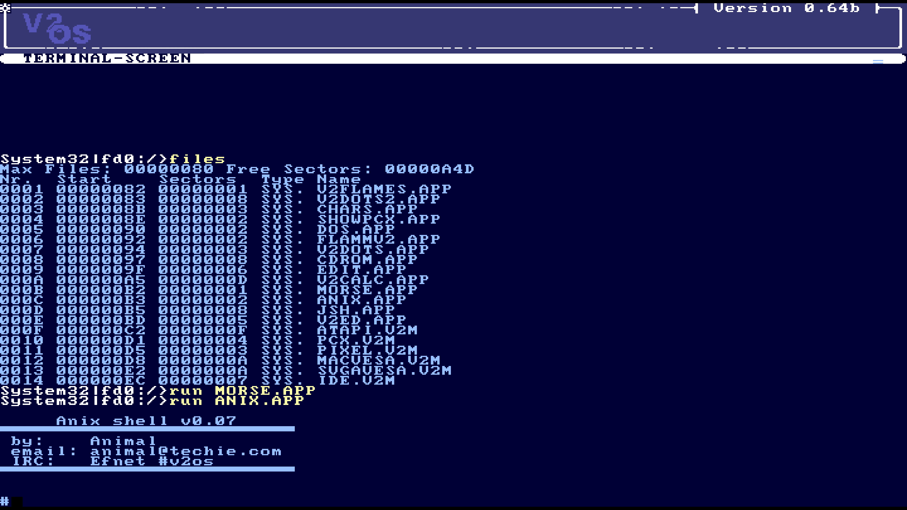
pyautogui.write('w')
pyautogui.press('Return')
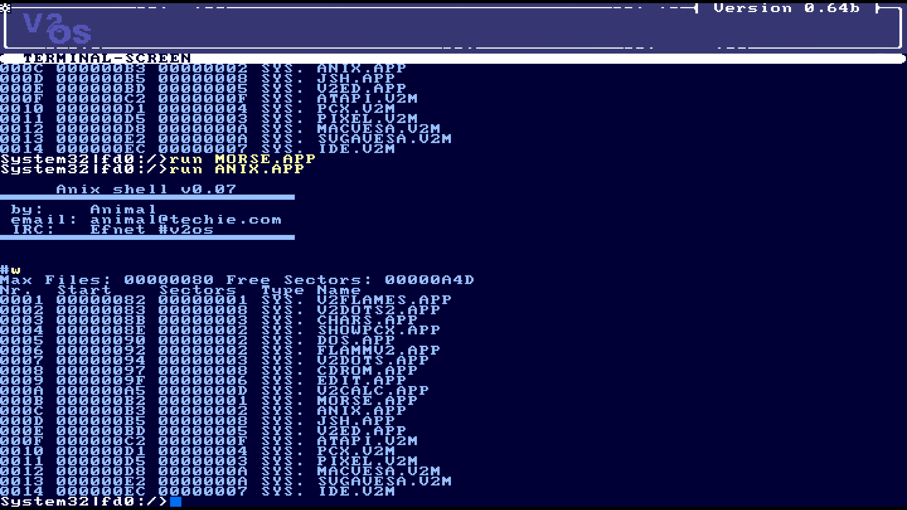
# - Start ANIX.APP again and try the who command in its shell
pyautogui.write('run ANIX.APP')
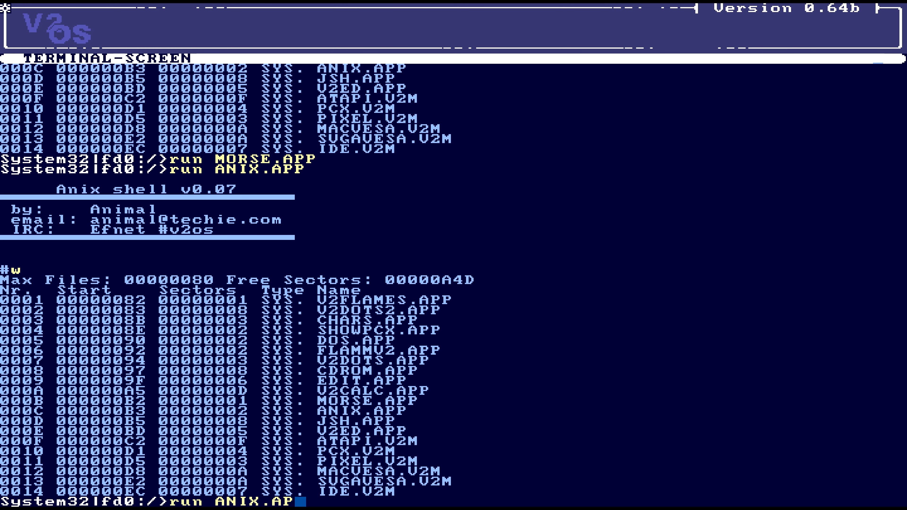
pyautogui.press('Return')
pyautogui.write('ls')
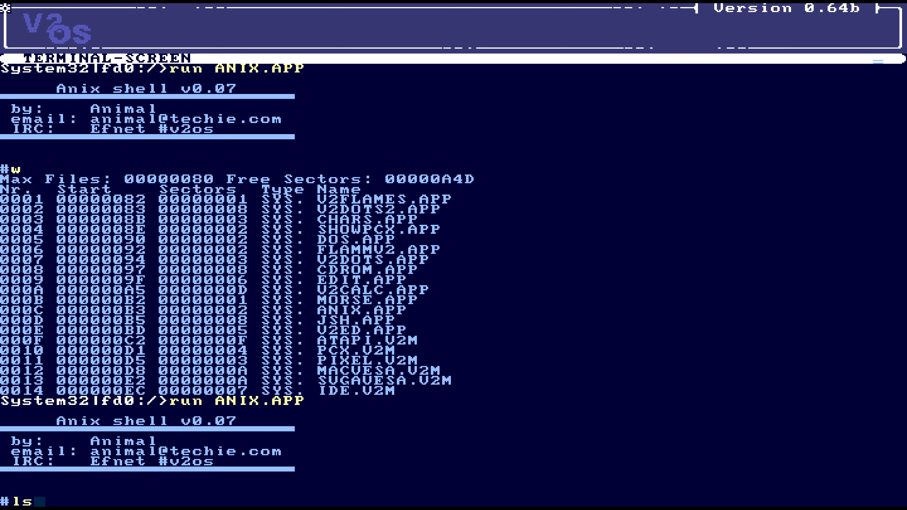
pyautogui.press('BackSpace')
pyautogui.press('BackSpace')
pyautogui.write('who')
pyautogui.press('Return')
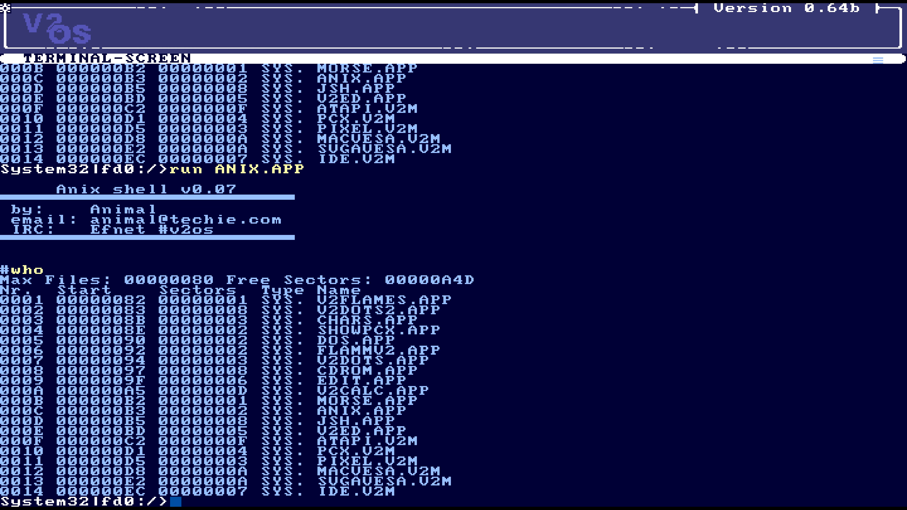
# - Start the JSH.APP command shell
pyautogui.write('run JSH.APP')
pyautogui.press('Return')
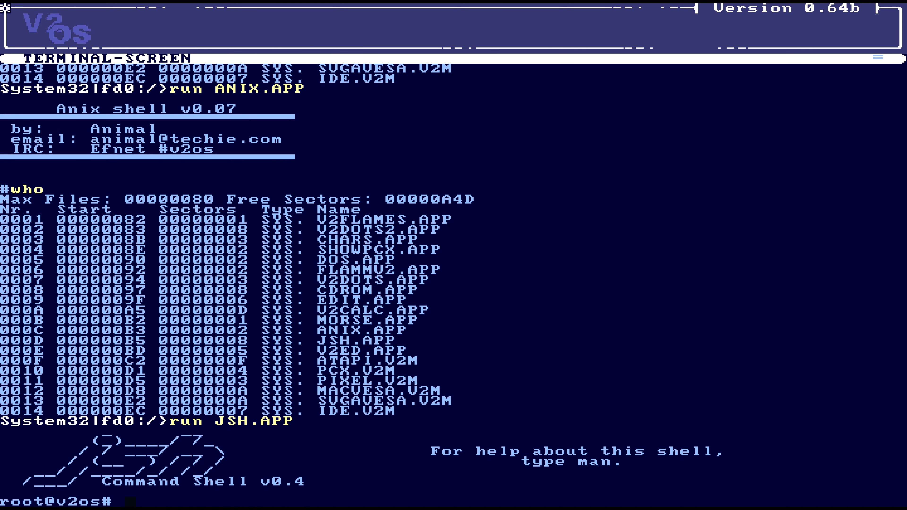
# - Display the JSH shell's command list, version and current setup with the man, ver and info commands
pyautogui.write('man')
pyautogui.press('Return')
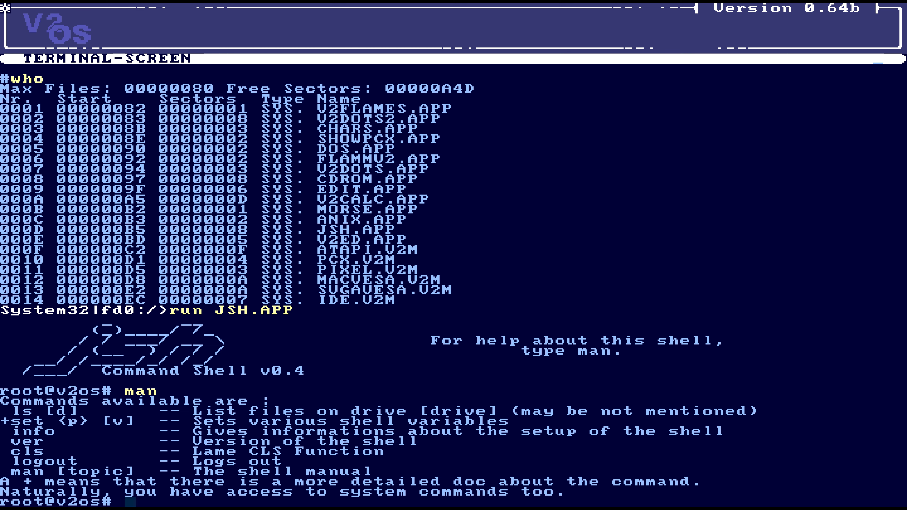
pyautogui.write('ver')
pyautogui.press('Return')
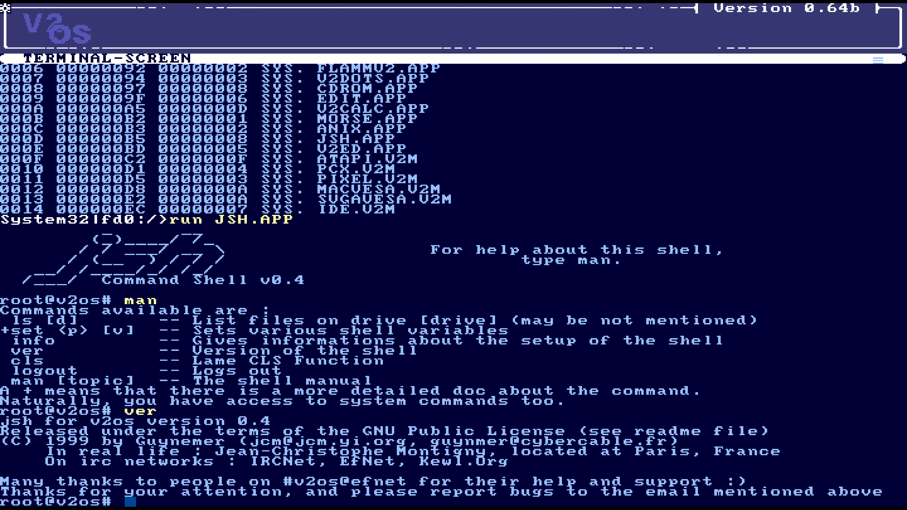
pyautogui.write('info')
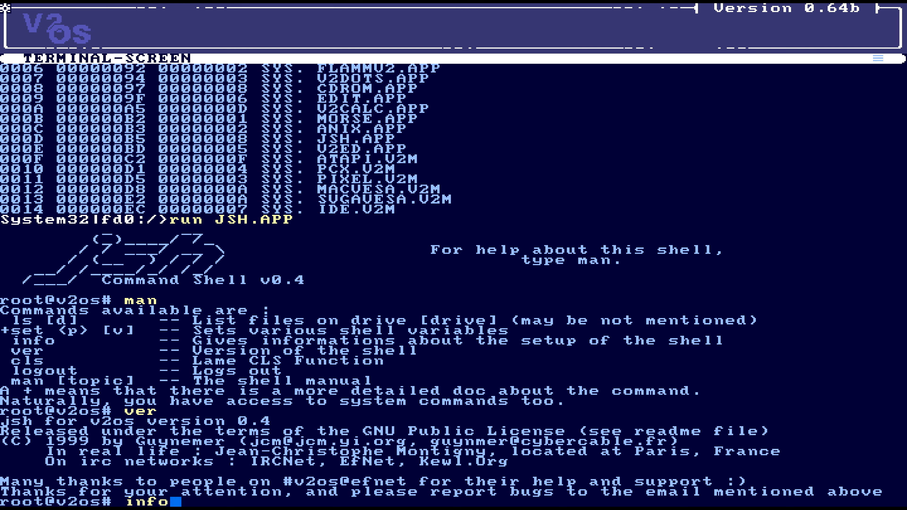
pyautogui.press('Return')
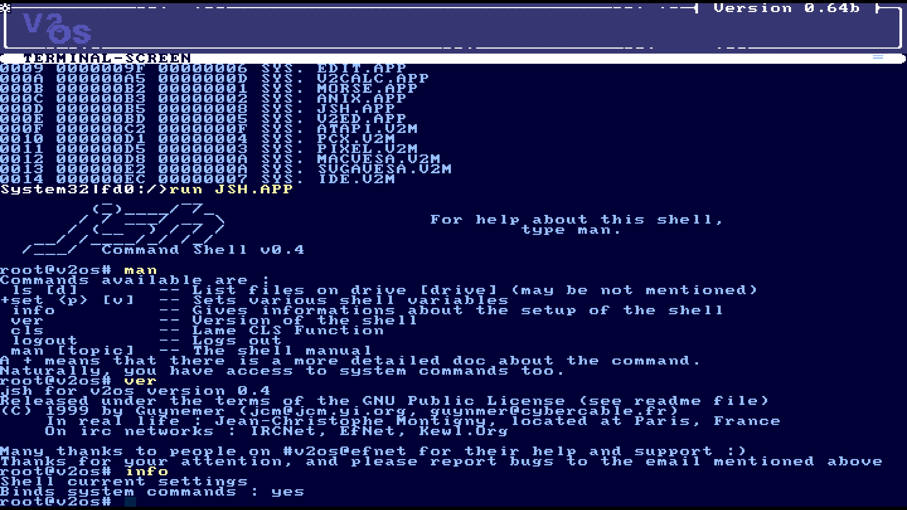
# - Look up the info, man, ls and cls topics in the JSH shell manual
pyautogui.write('man info')
pyautogui.press('Return')
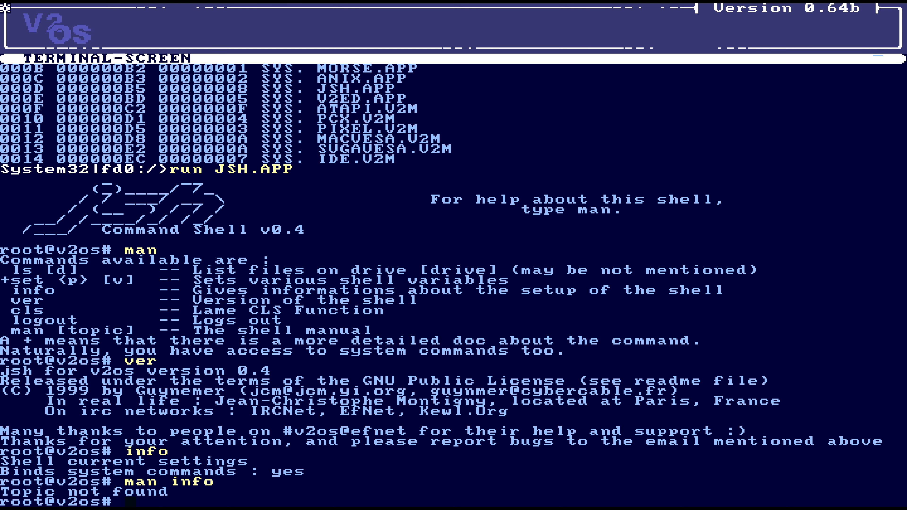
pyautogui.write('man man')
pyautogui.press('Return')
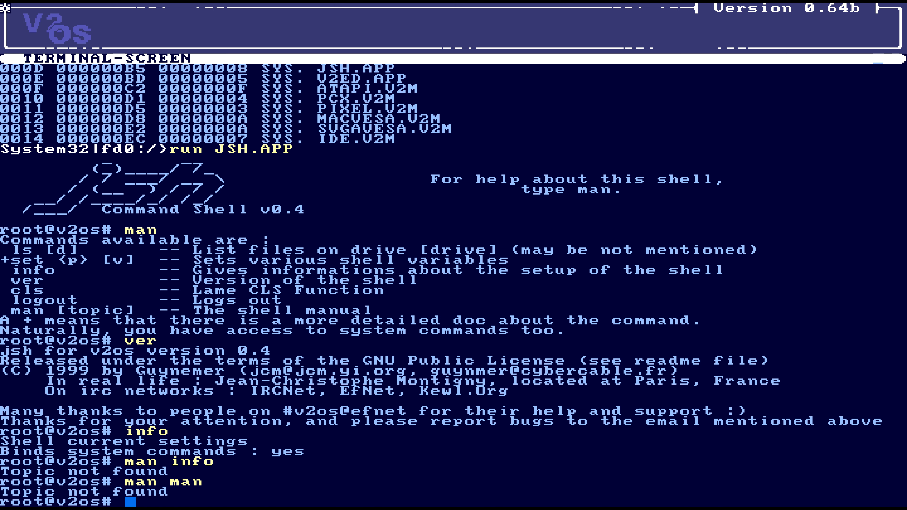
pyautogui.write('man ls')
pyautogui.press('Return')
pyautogui.write('man ')
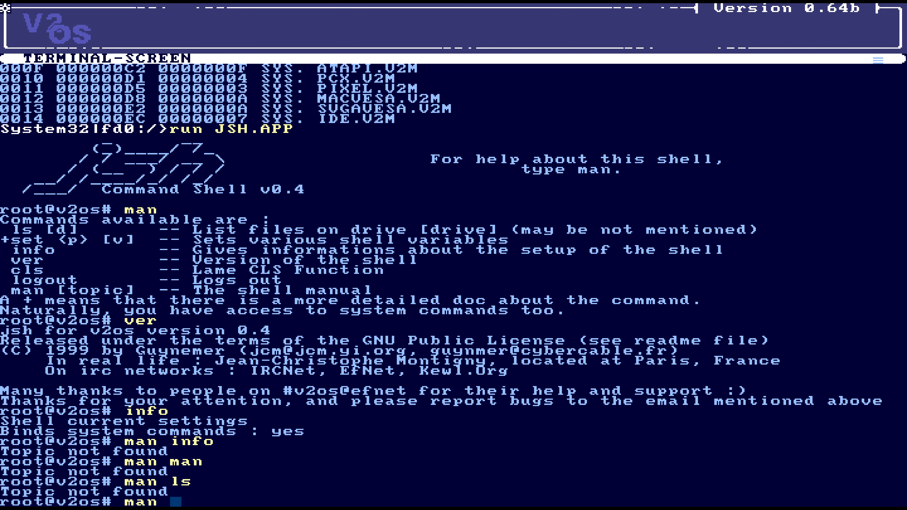
pyautogui.write('cls')
pyautogui.press('Return')
# - Clear the JSH screen and display the system help and the shell's man overview
pyautogui.write('cls')
pyautogui.press('Return')
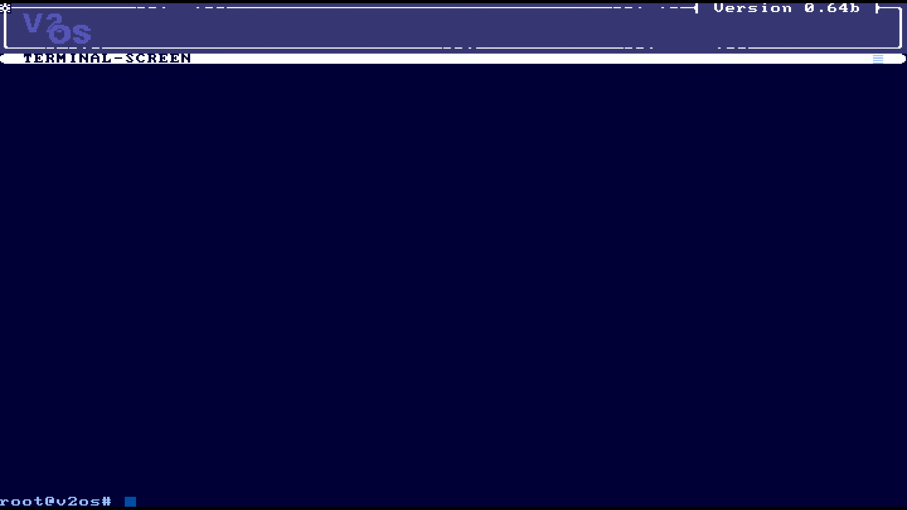
pyautogui.write('help')
pyautogui.press('Return')
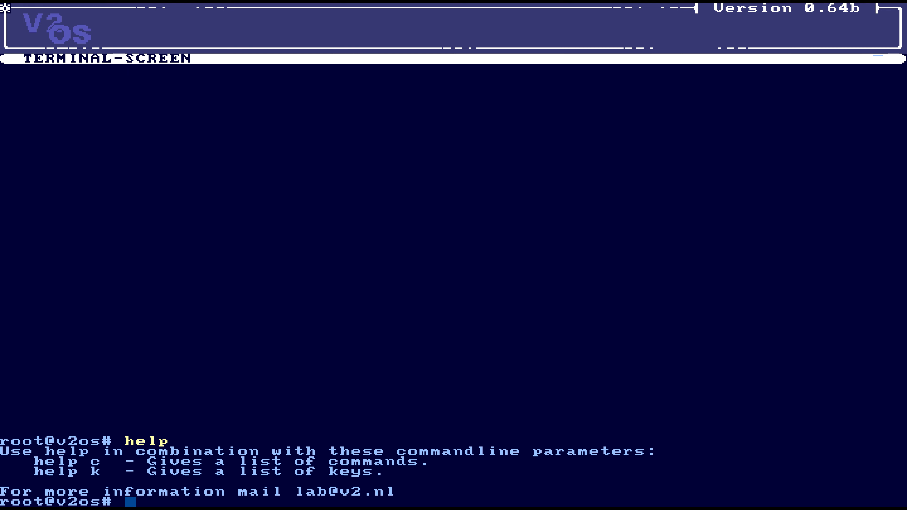
pyautogui.write('man')
pyautogui.press('Return')
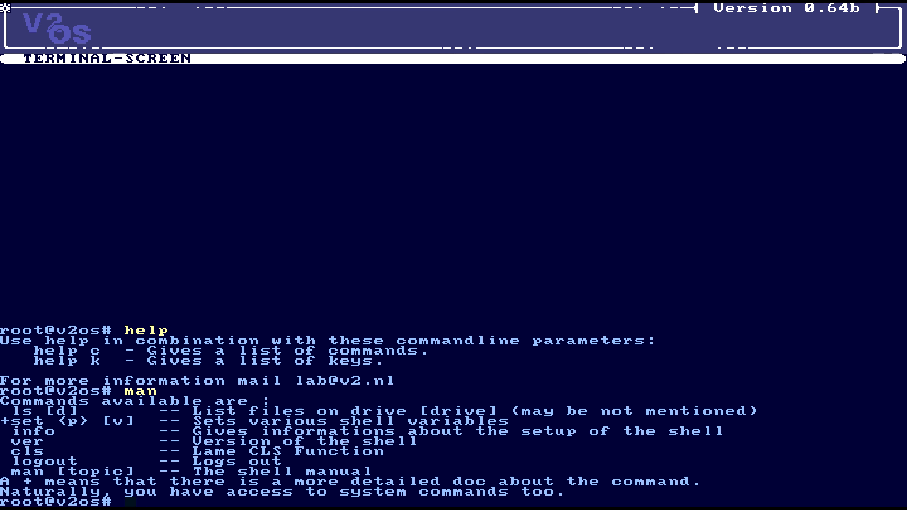
# - Log out of the JSH shell and list the files on the floppy
pyautogui.write('logout')
pyautogui.press('Return')
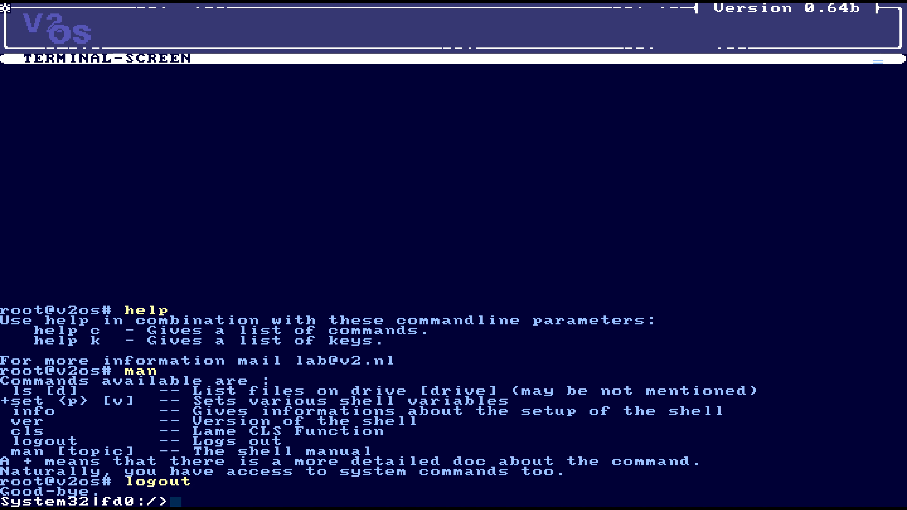
pyautogui.write('files')
pyautogui.press('Return')
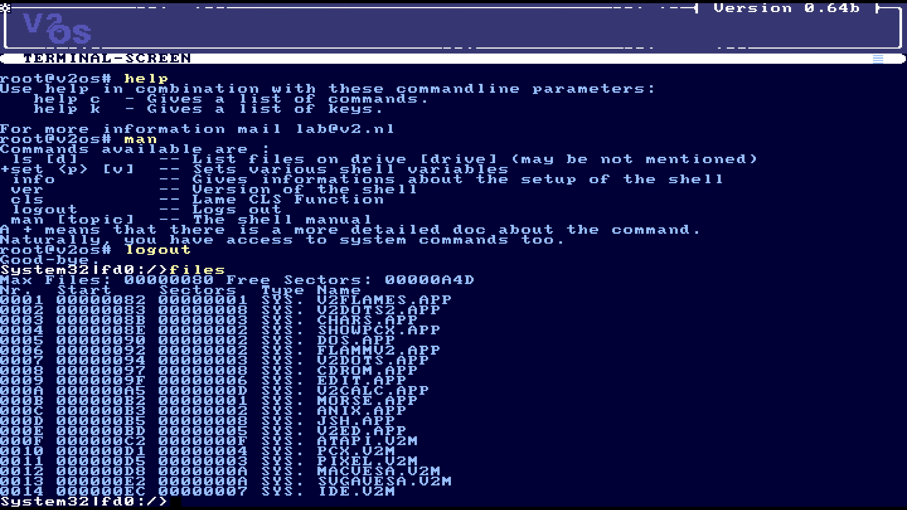
# - Run V2ED.APP, write "the quick brown fox jumps over a lazy dog" in the text editor and exit it
pyautogui.write('run')
pyautogui.write('V2ED.APP')
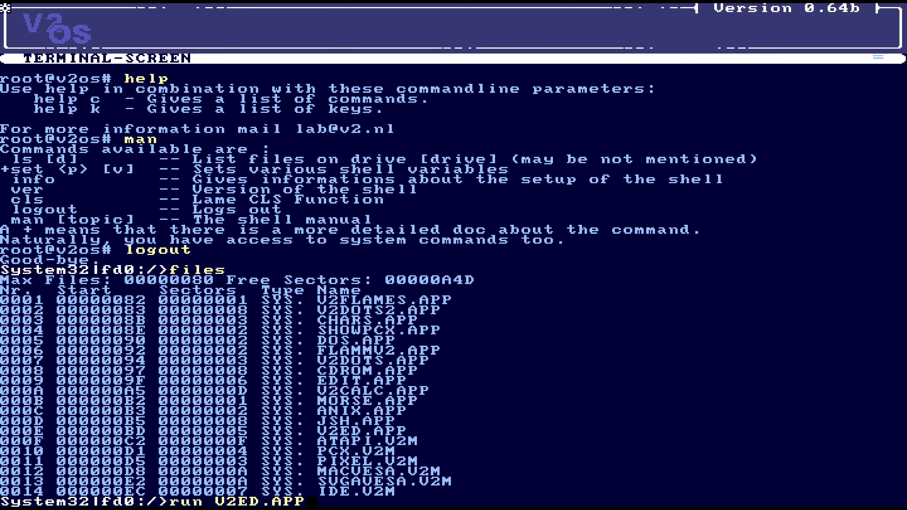
pyautogui.press('Return')
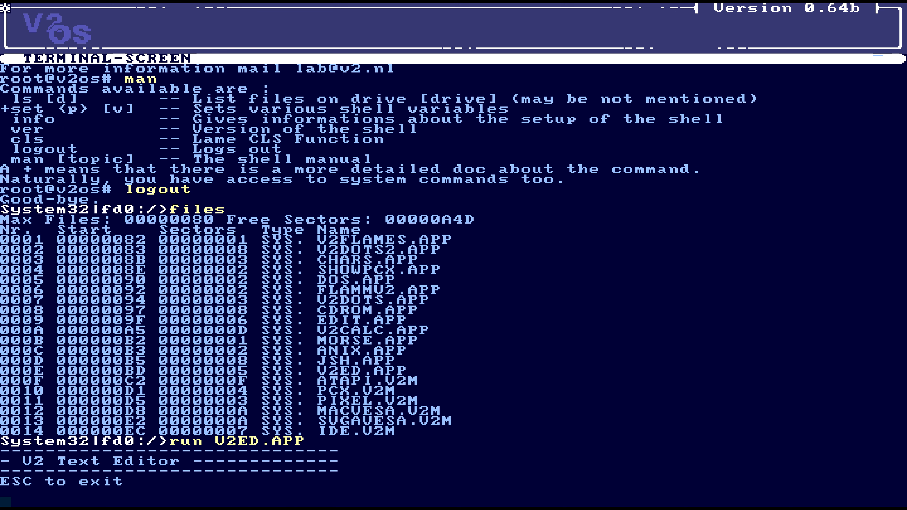
pyautogui.write('the quick brown f')
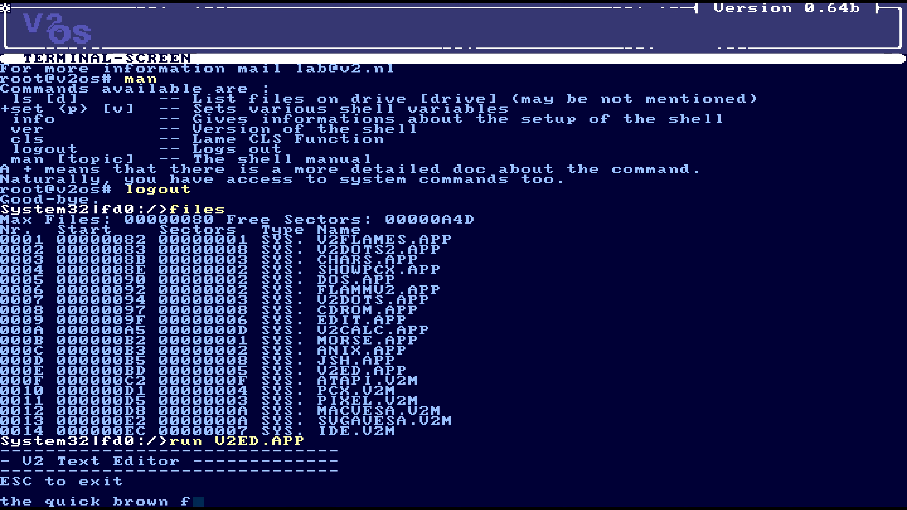
pyautogui.write('ox jumps over a la')
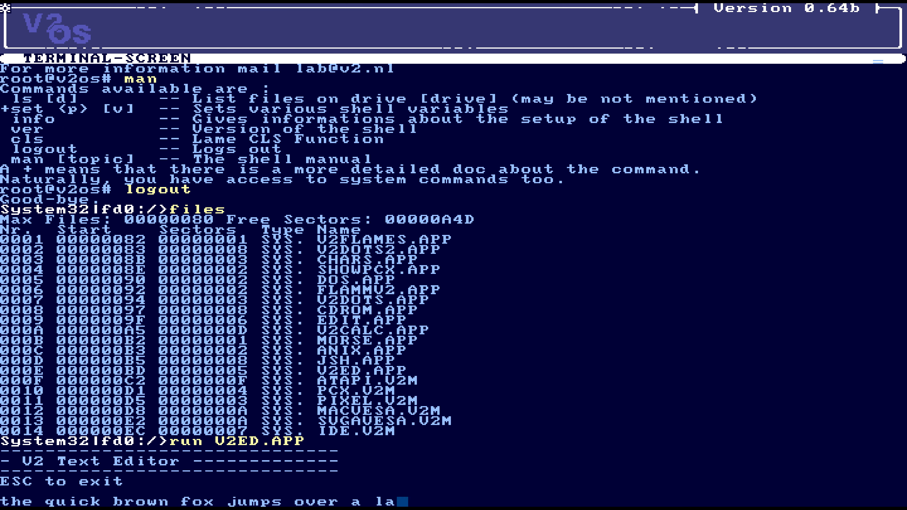
pyautogui.write('zy dog')
pyautogui.press('Return')
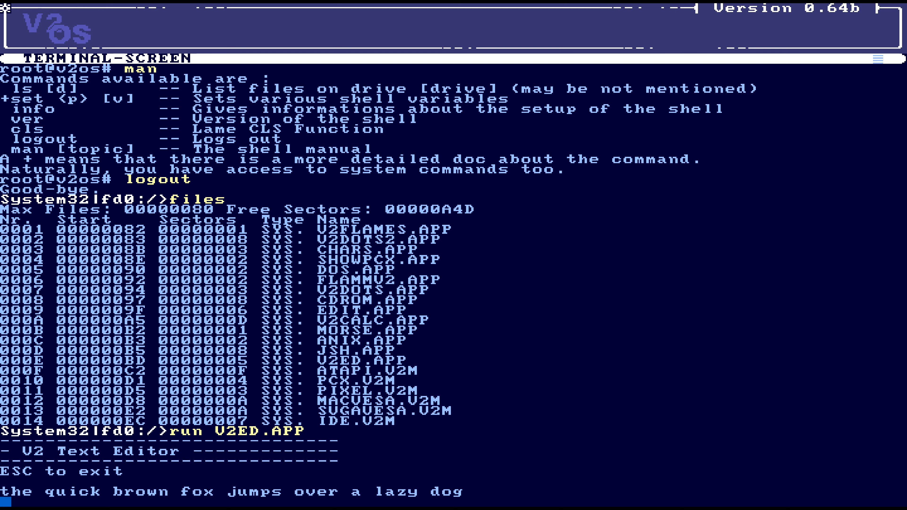
pyautogui.press('Escape')
pyautogui.press('n')
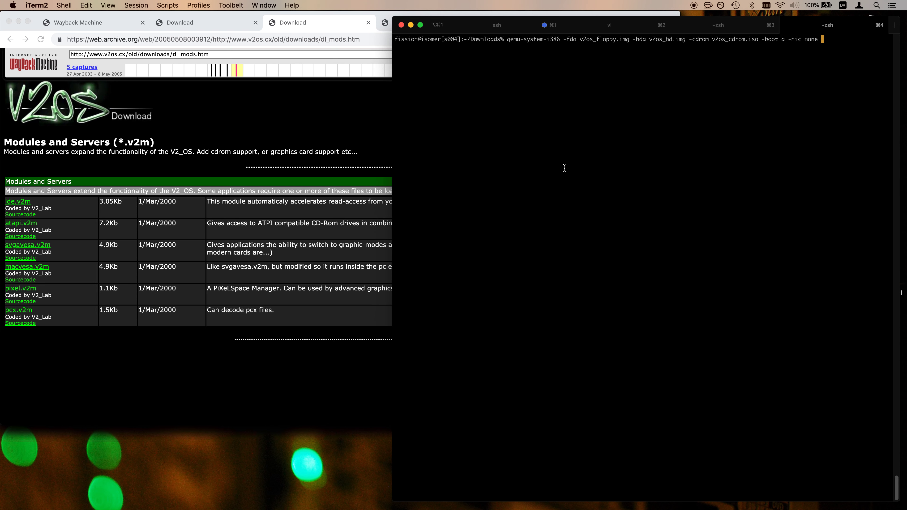
# - Boot V2_OS in QEMU with v2os_floppy.img, v2os_hd.img and v2os_cdrom.iso, without networking, and list the floppy's files
pyautogui.press('Return')
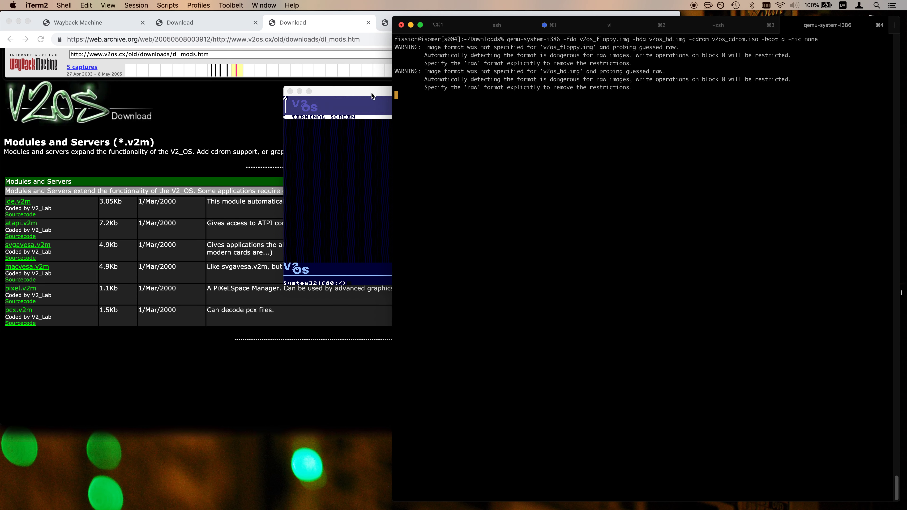
pyautogui.click(372, 94)
pyautogui.write('files')
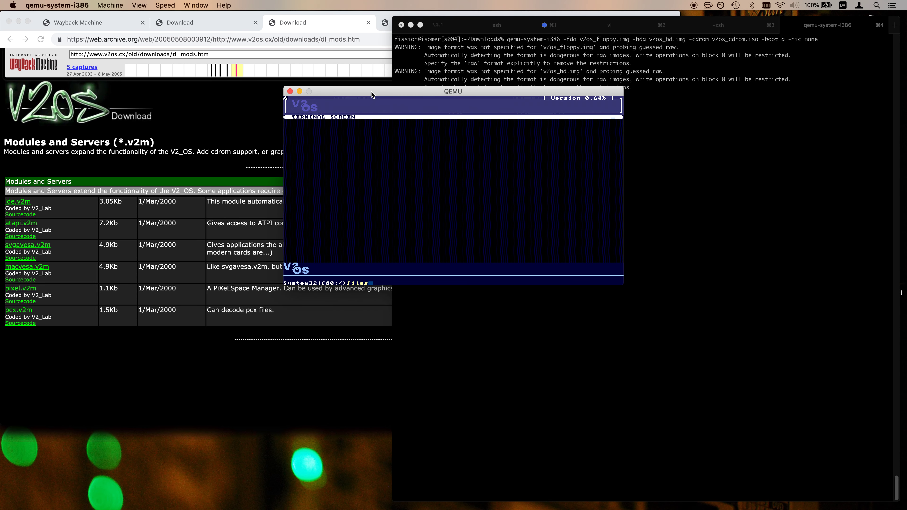
pyautogui.press('Return')
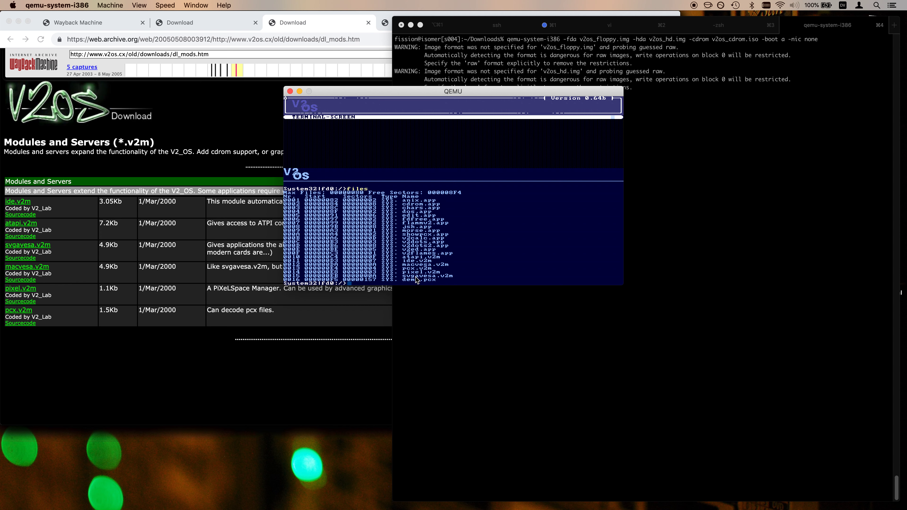
# - Switch the QEMU window to zoom-to-fit scaling and full screen
pyautogui.click(139, 5)
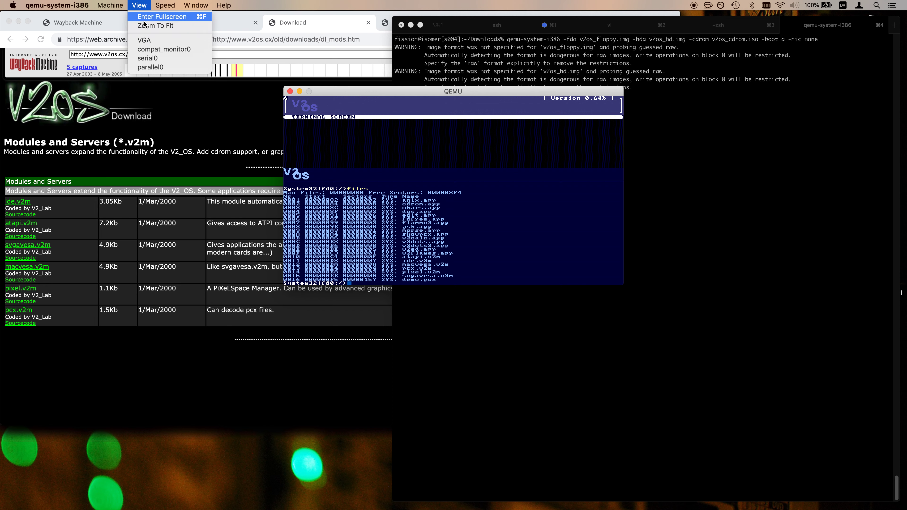
pyautogui.click(145, 25)
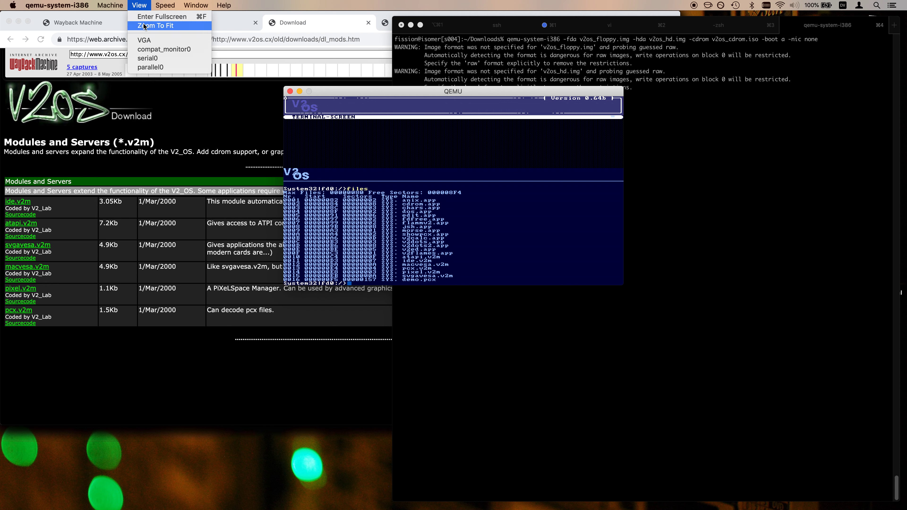
pyautogui.click(140, 5)
pyautogui.click(147, 18)
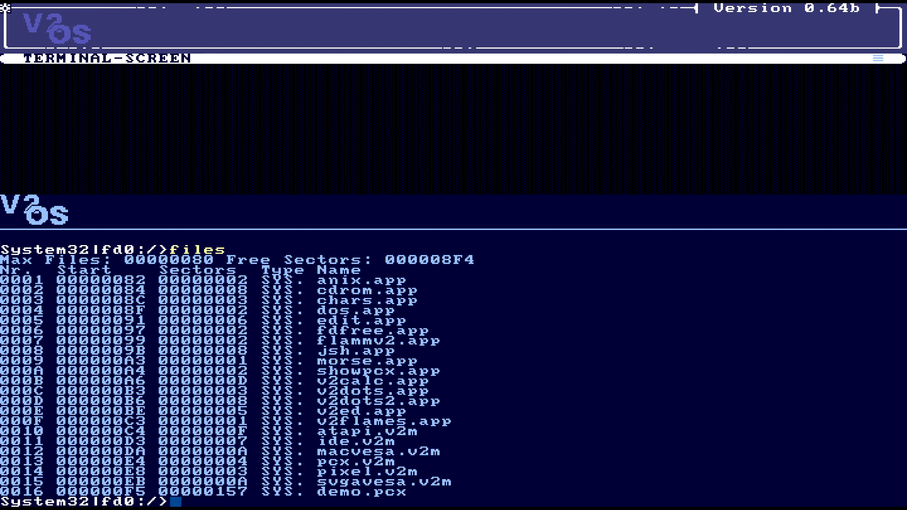
# - Load the atapi.v2m module from the V2_OS floppy
pyautogui.write('loadmod aa')
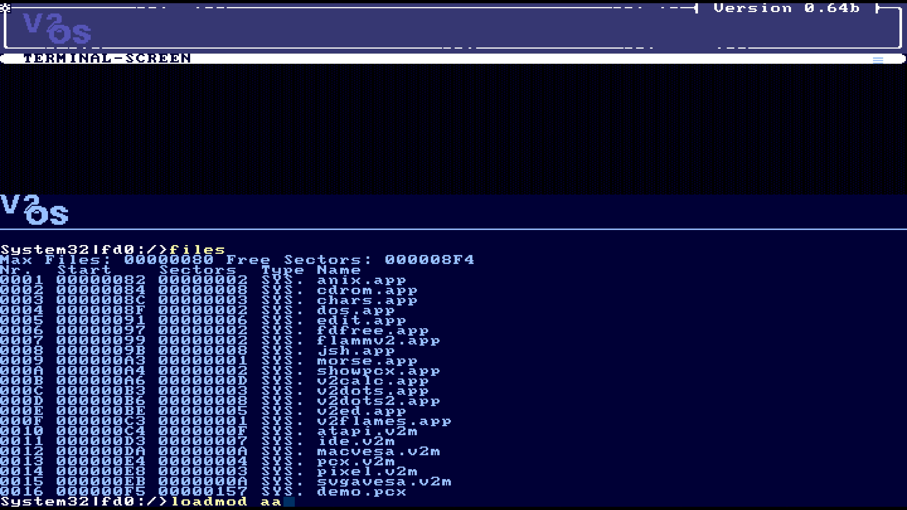
pyautogui.press('BackSpace')
pyautogui.write('tapi.v2m')
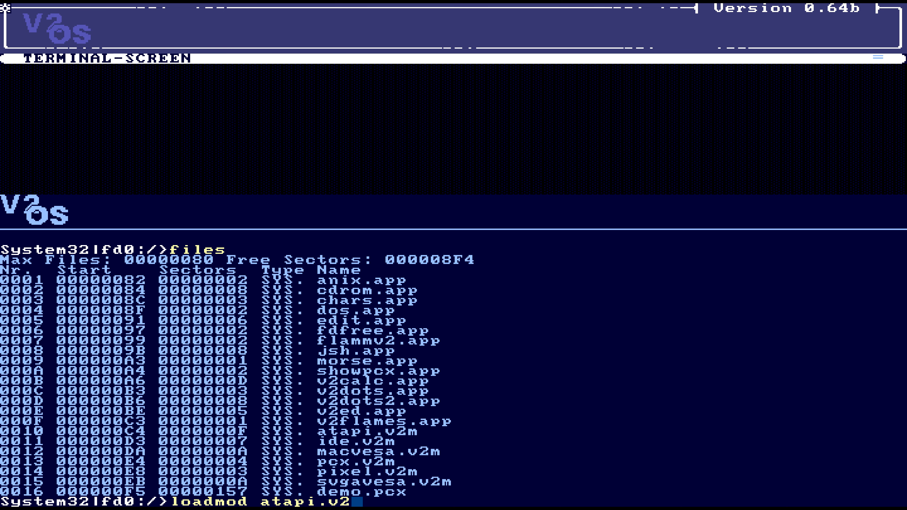
pyautogui.press('Return')
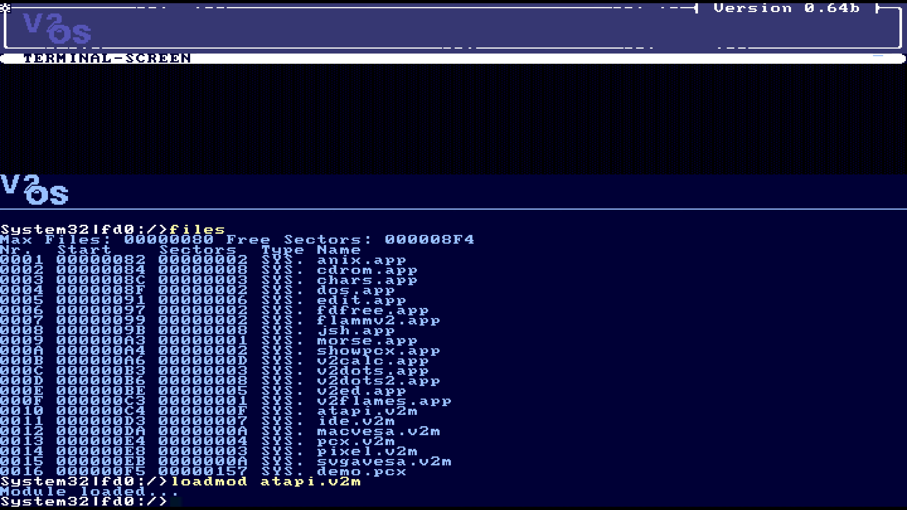
# - Display the V2_OS command help with help c and list the installed disks with disklist
pyautogui.press('F2')
pyautogui.write('help c')
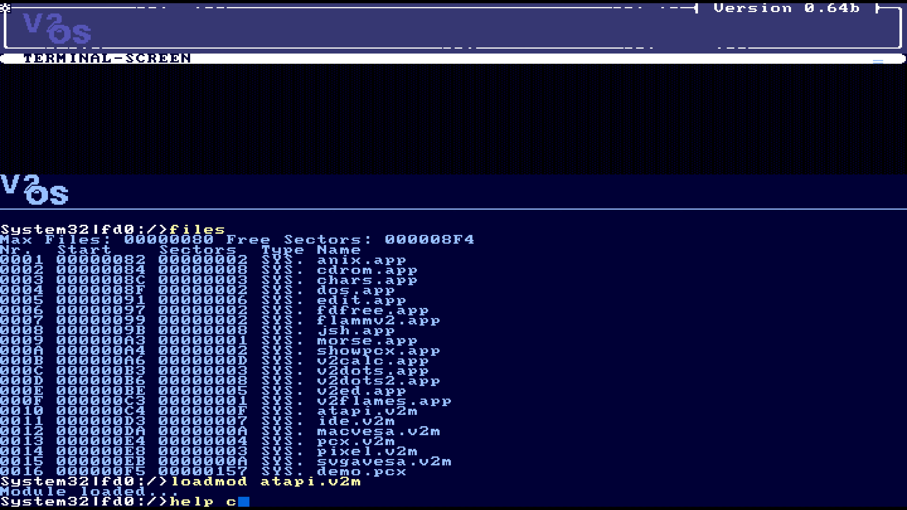
pyautogui.press('Return')
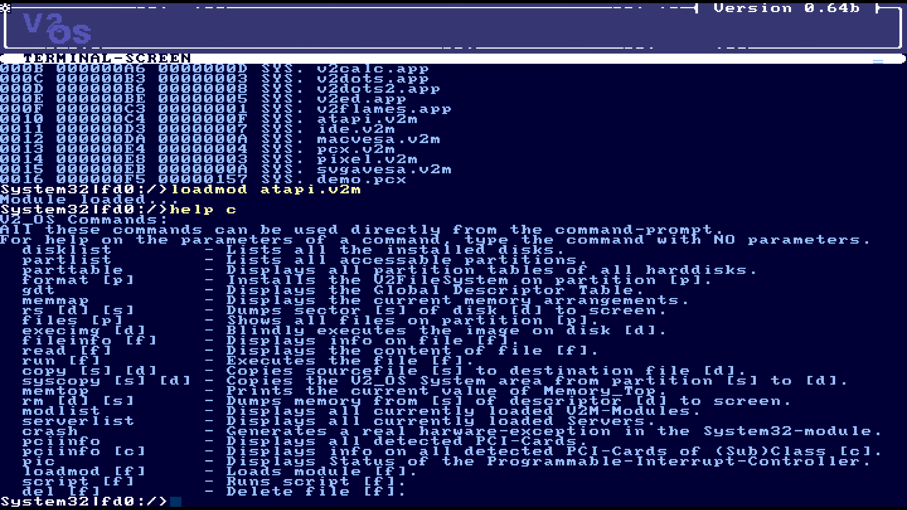
pyautogui.write('disklist')
pyautogui.press('Return')
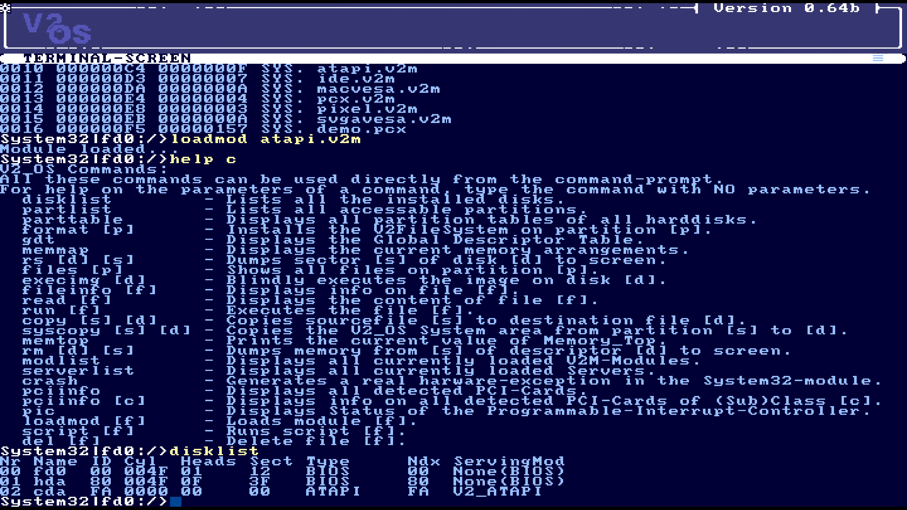
# - Run cdrom.app and show its help screen
pyautogui.write('run cdrom.')
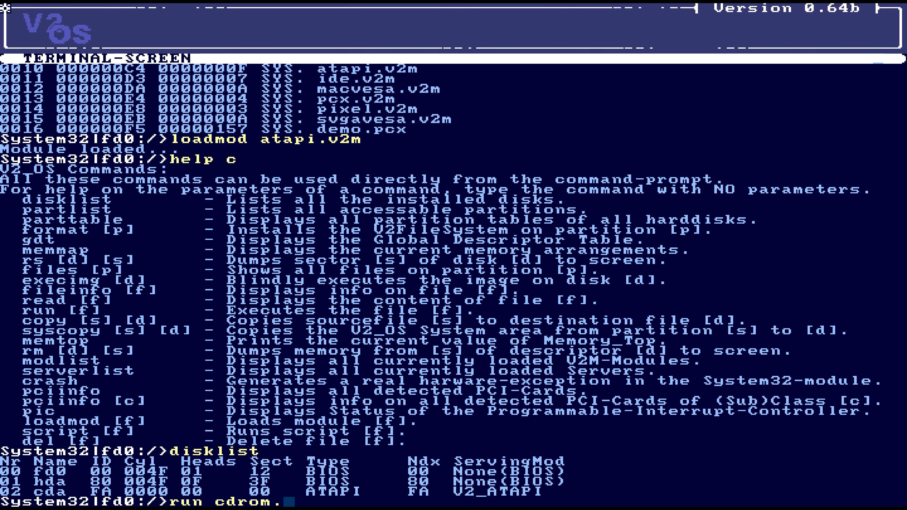
pyautogui.write('app')
pyautogui.press('Return')
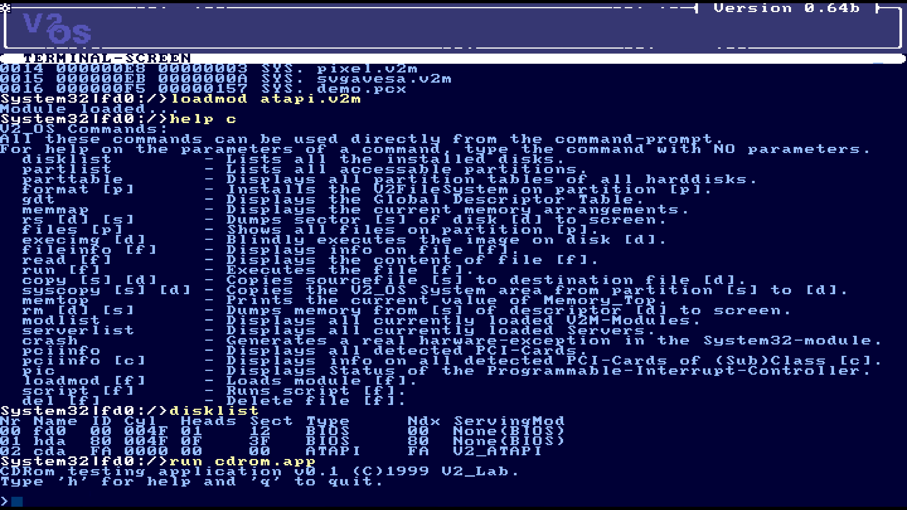
pyautogui.write('h')
pyautogui.press('Return')
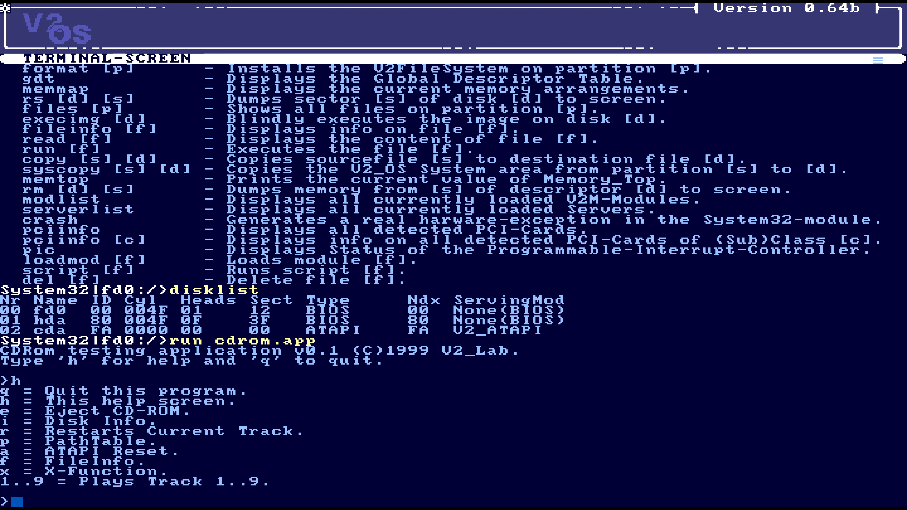
# - Show the disk info and the path table of the CD in the CD-ROM testing application
pyautogui.write('i')
pyautogui.press('Return')
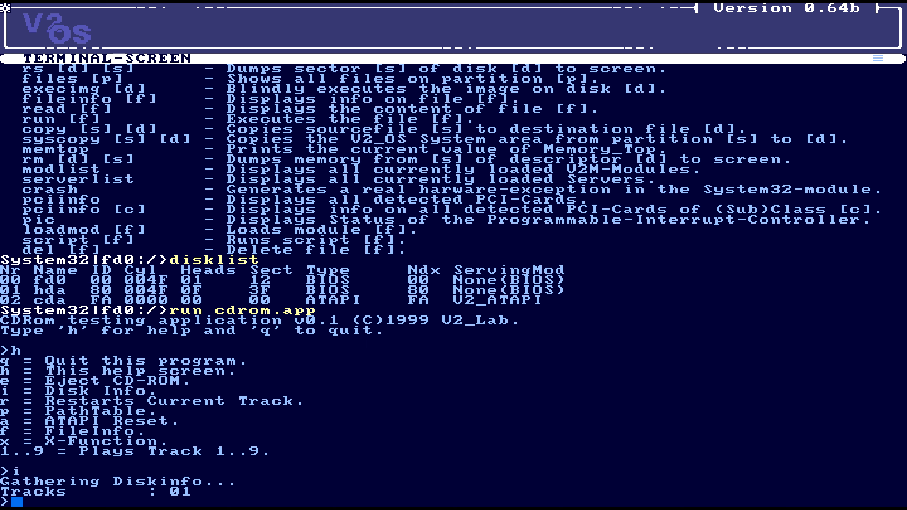
pyautogui.write('p')
pyautogui.press('Return')
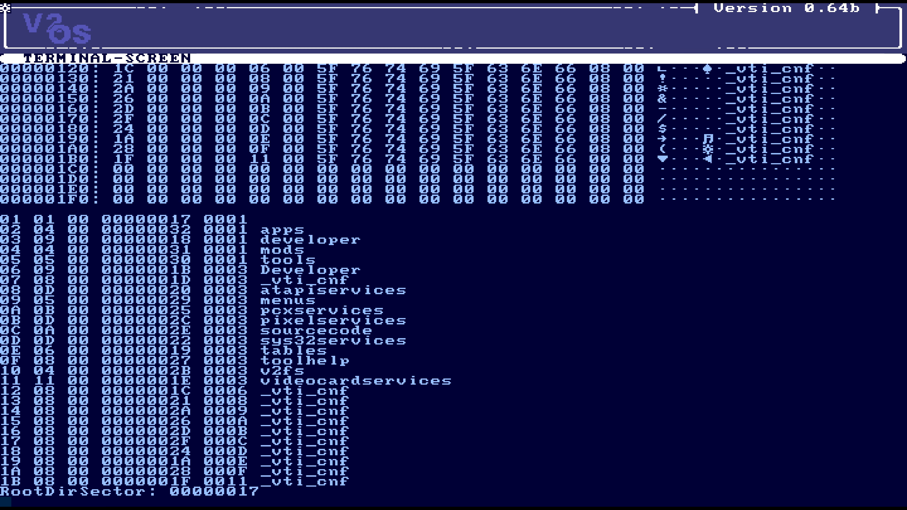
# - Show the help, the file info and the X-Function output in the CD-ROM testing application
pyautogui.scroll(8, 453, 286)
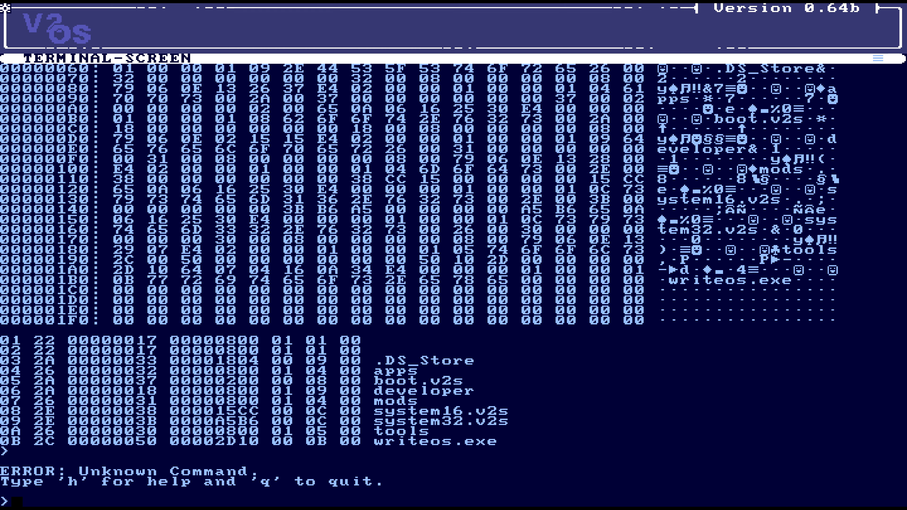
pyautogui.write('h')
pyautogui.press('Return')
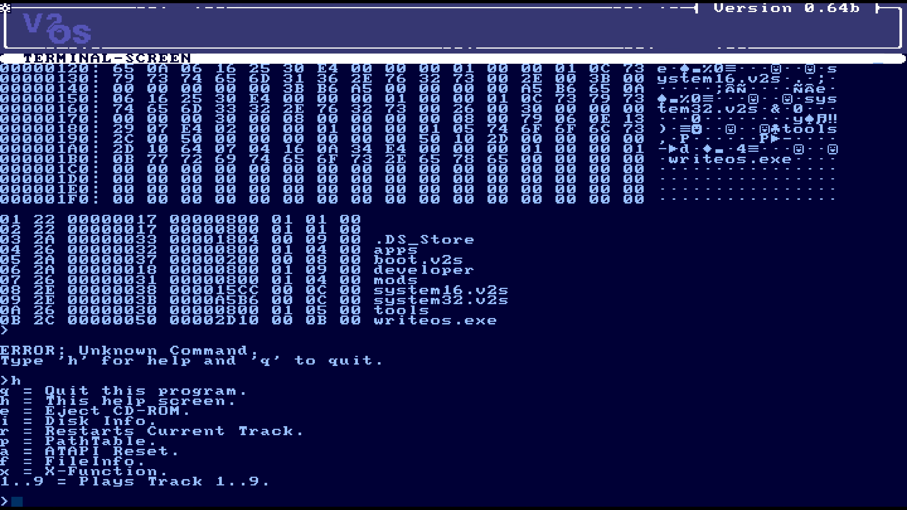
pyautogui.write('f')
pyautogui.press('Return')
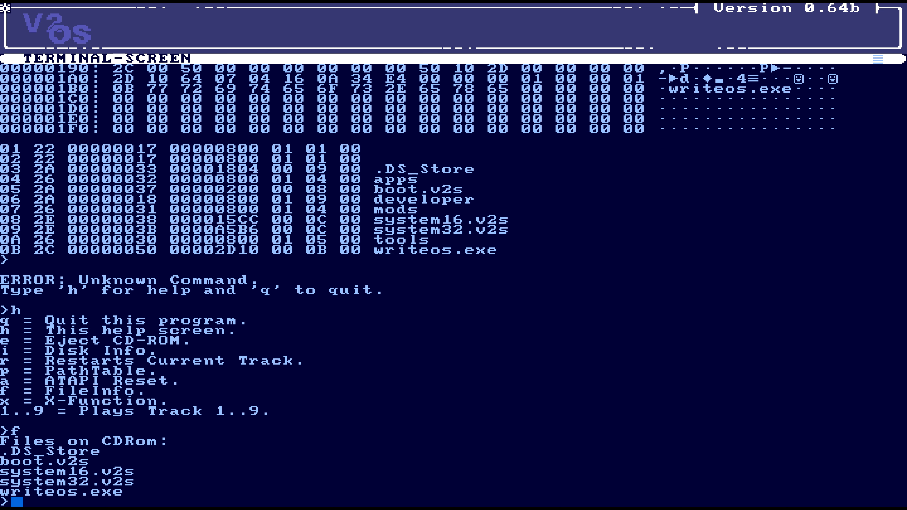
pyautogui.write('x')
pyautogui.press('Return')
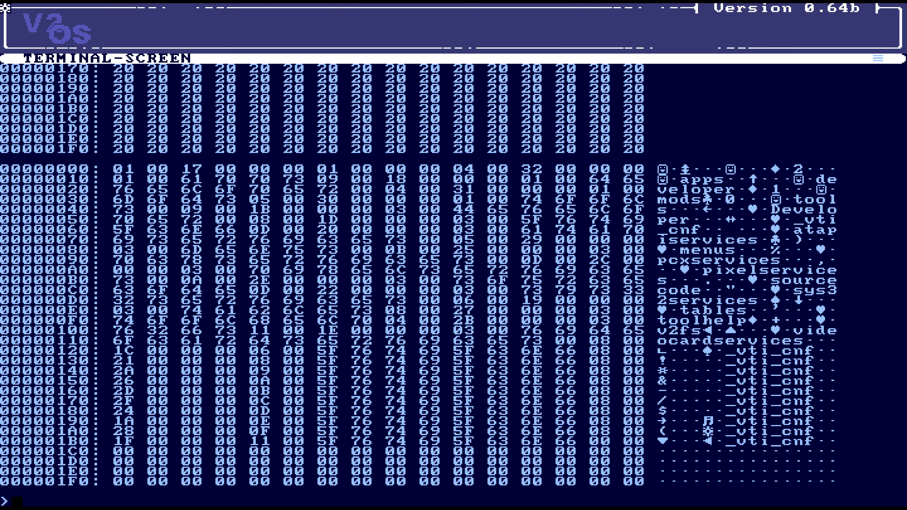
# - Quit the CD-ROM testing application and display the V2_OS command help with help c
pyautogui.write('q')
pyautogui.press('Return')
pyautogui.write('help c')
pyautogui.press('Return')
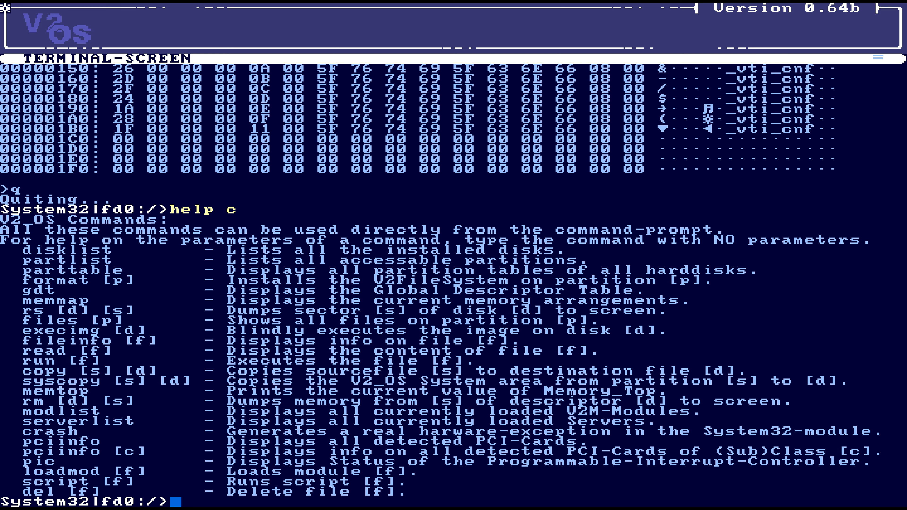
# - List the accessible partitions with partlist and display the hard disk partition tables with parttable
pyautogui.write('partlist')
pyautogui.press('Return')
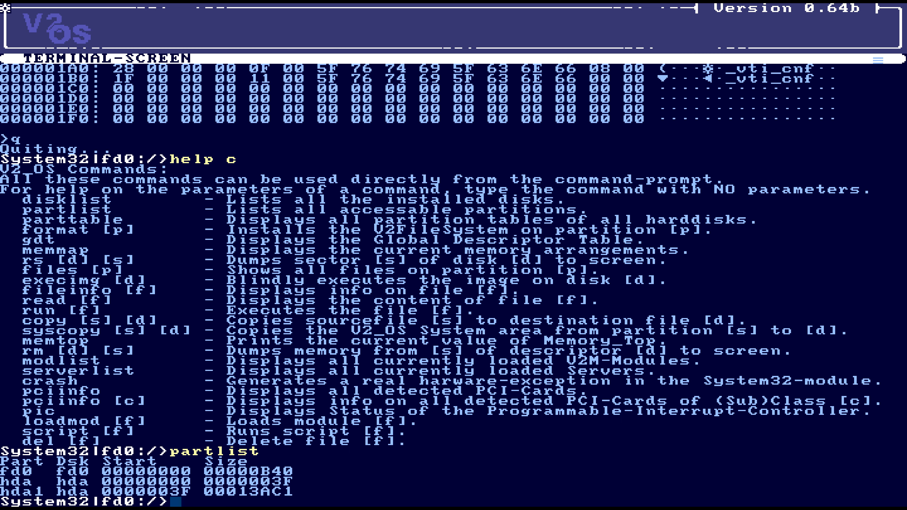
pyautogui.write('parttable')
pyautogui.press('Return')
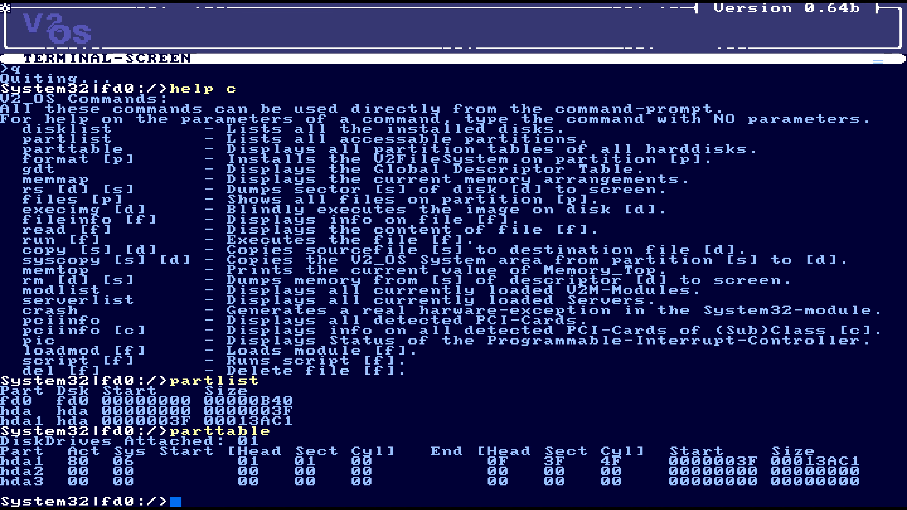
# - List the files on the floppy with files and the installed disks with disklist
pyautogui.write('files')
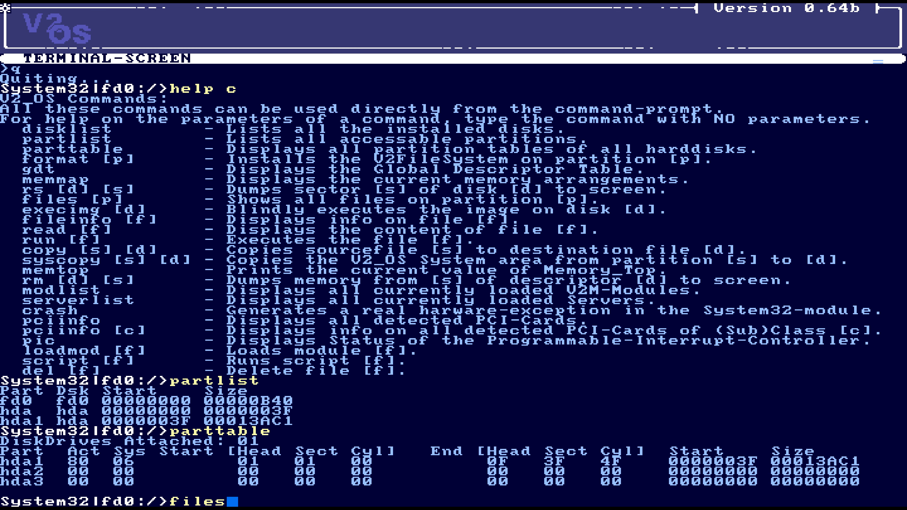
pyautogui.press('Return')
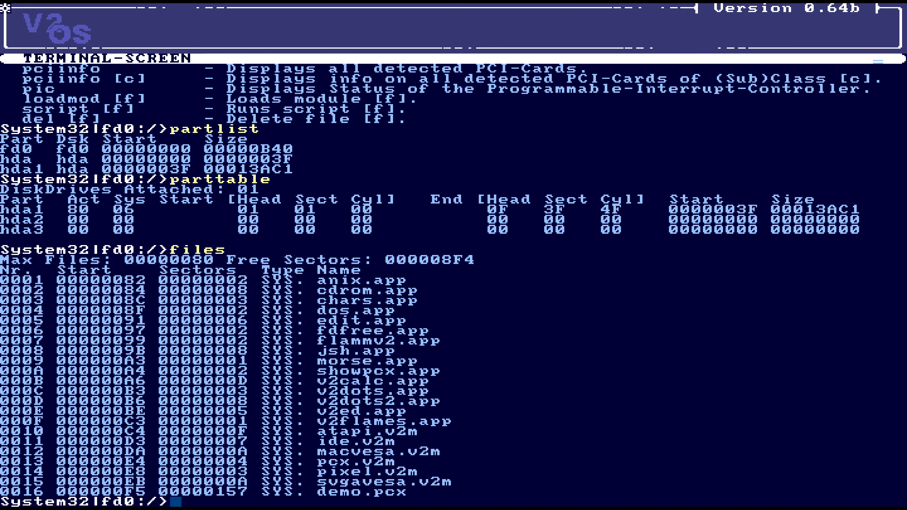
pyautogui.write('disklist')
pyautogui.press('Return')
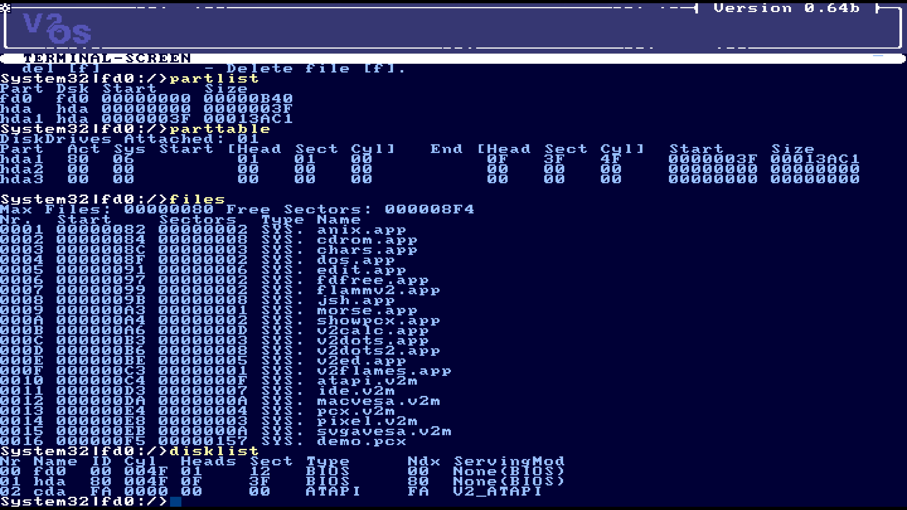
# - Load the ide.v2m module and check its effect with disklist and on the module screen
pyautogui.write('loadmod ide.v2m')
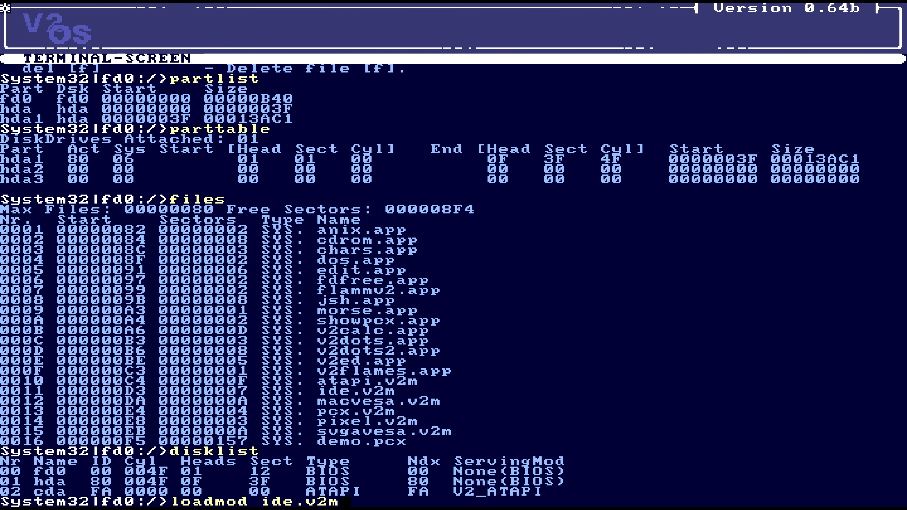
pyautogui.press('Return')
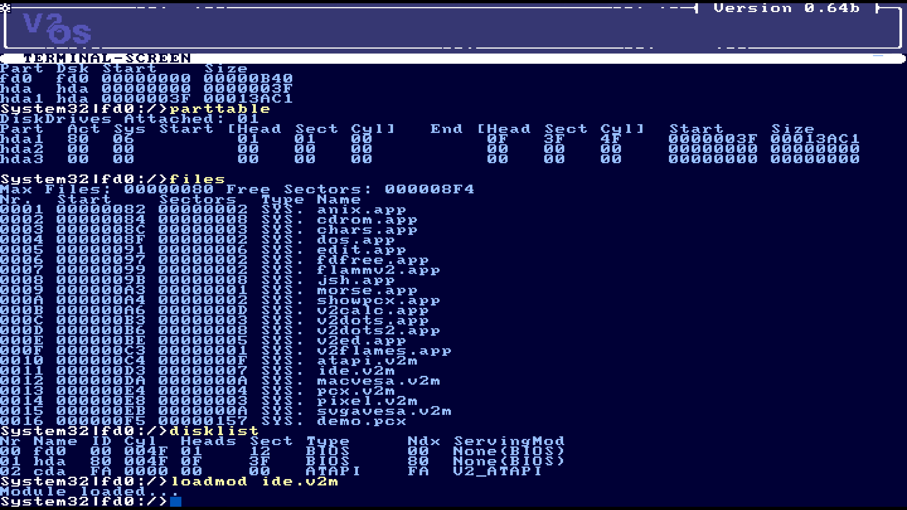
pyautogui.write('disklist')
pyautogui.press('Return')
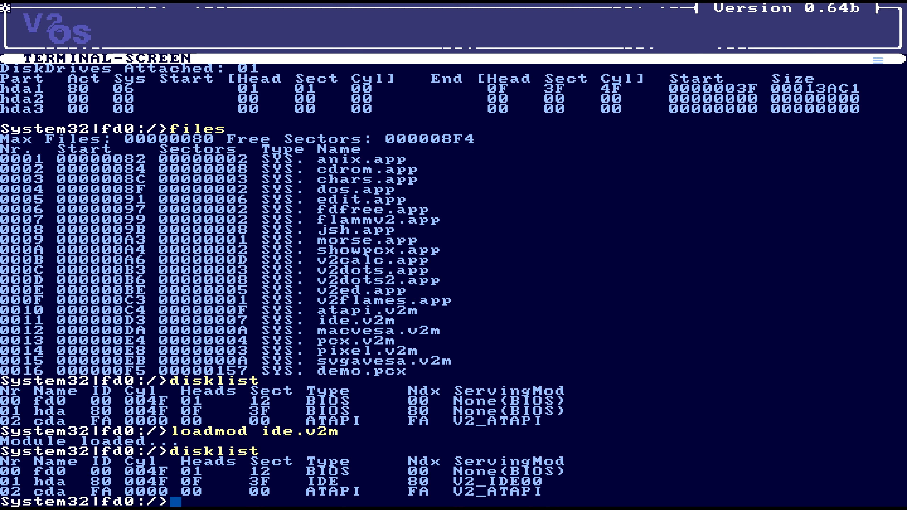
pyautogui.press('F2')
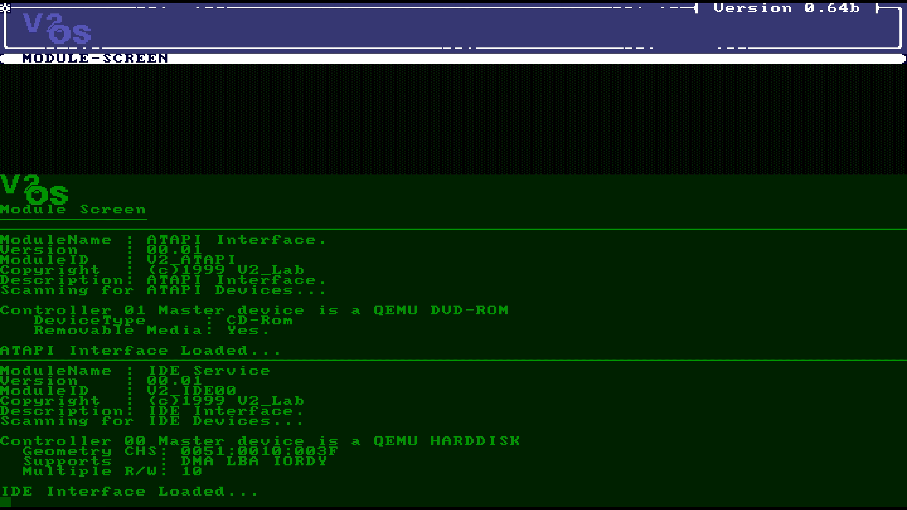
pyautogui.press('Return')
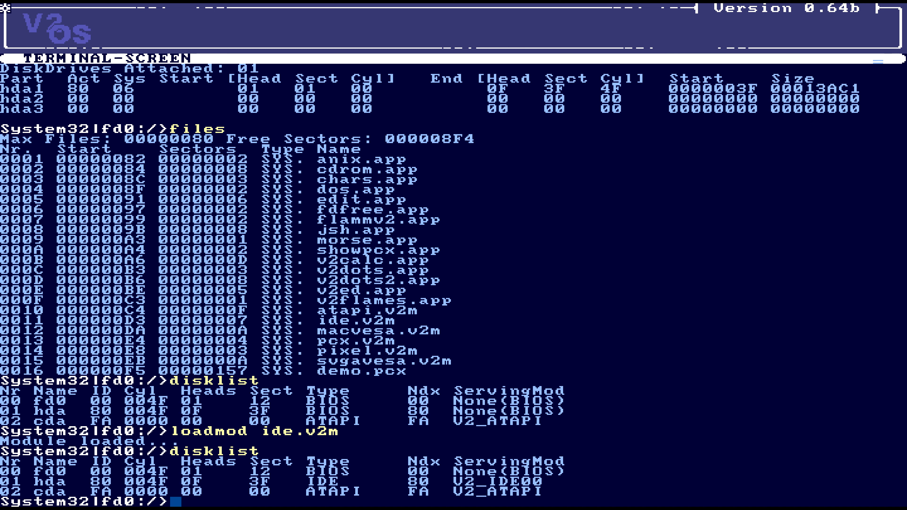
# - Load the svgavesa.v2m, pixel.v2m and pcx.v2m modules with loadmod
pyautogui.write('loadmod')
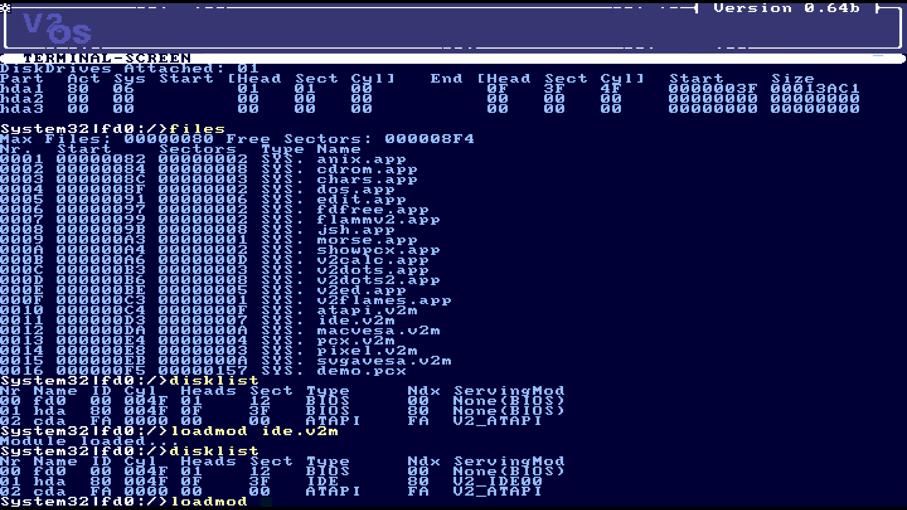
pyautogui.write(' svgavesa')
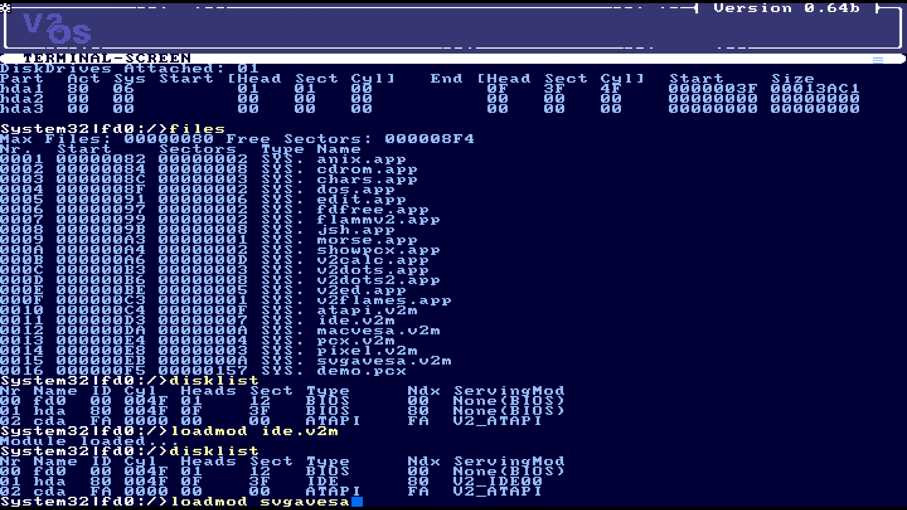
pyautogui.write('.v2m')
pyautogui.press('Return')
pyautogui.write('loadmod ')
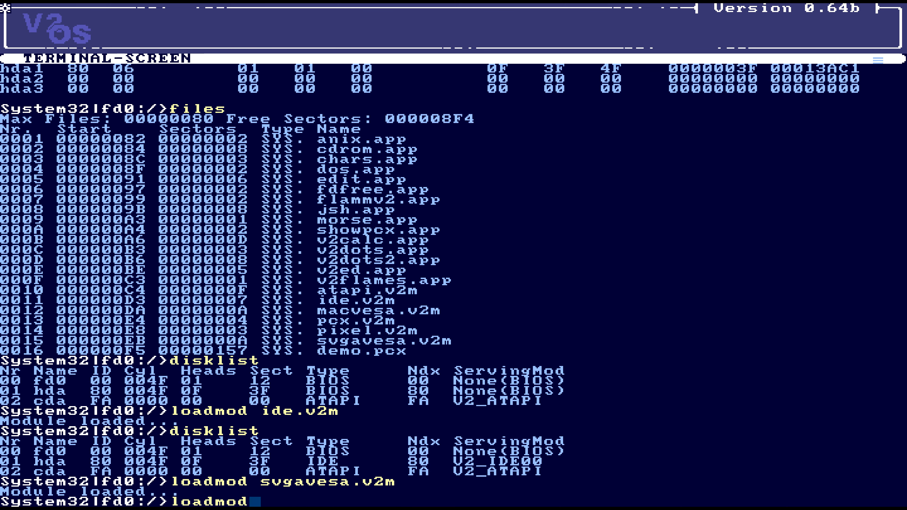
pyautogui.write('pixel.v2')
pyautogui.write('m')
pyautogui.press('Return')
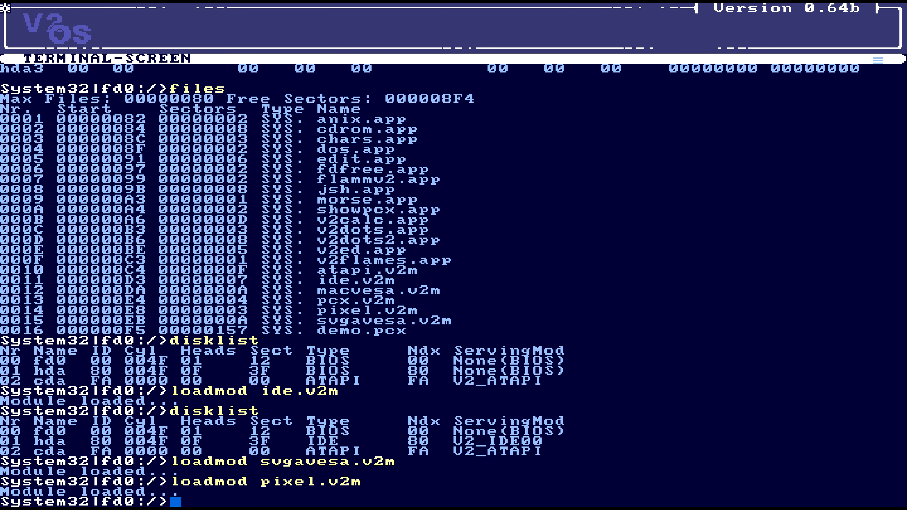
pyautogui.write('loadmod pcx.v2m')
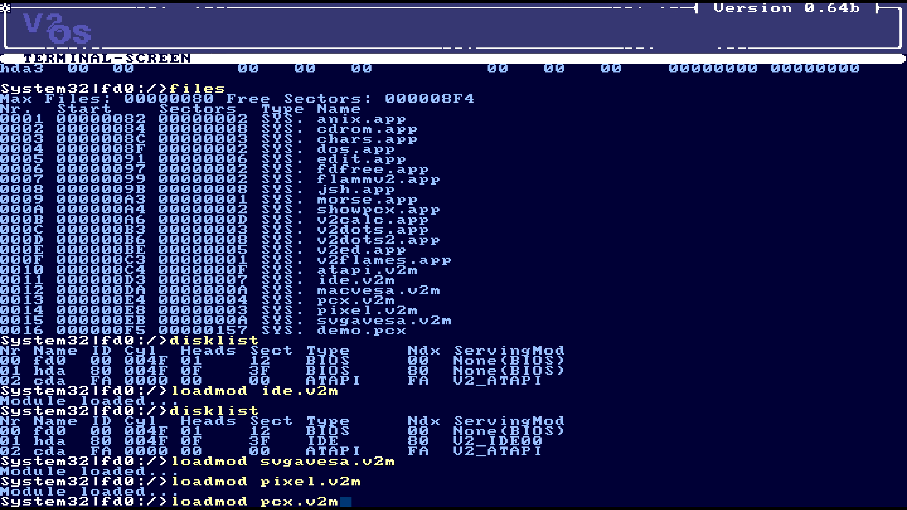
pyautogui.press('Return')
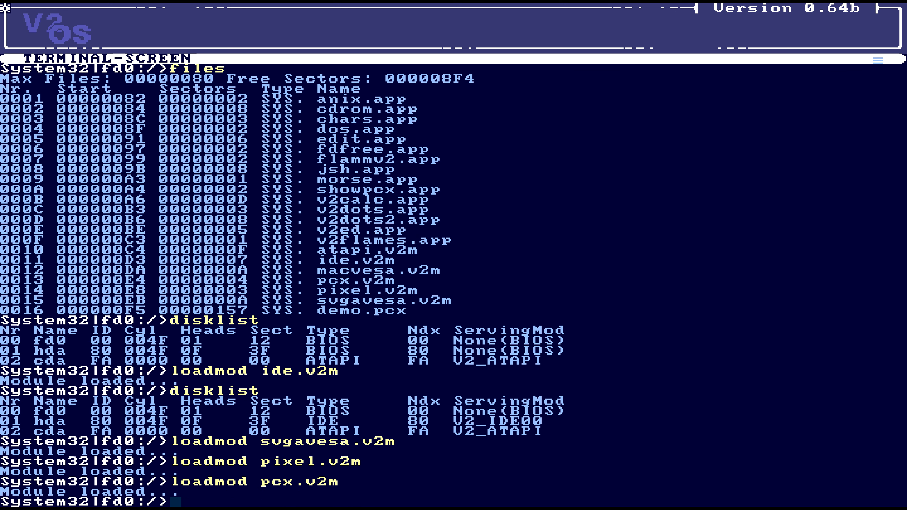
# - Check the loaded graphics modules on the module screen and run showpcx.app from the terminal screen
pyautogui.press('F2')
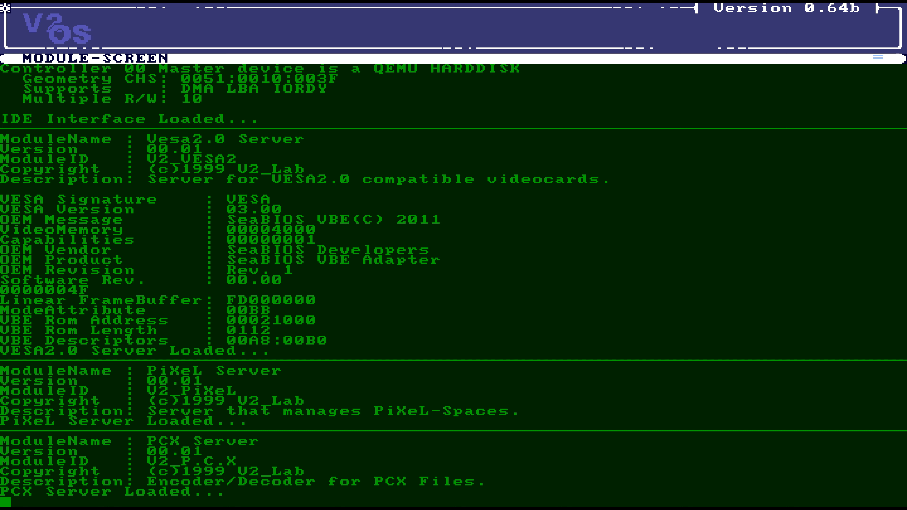
pyautogui.press('F1')
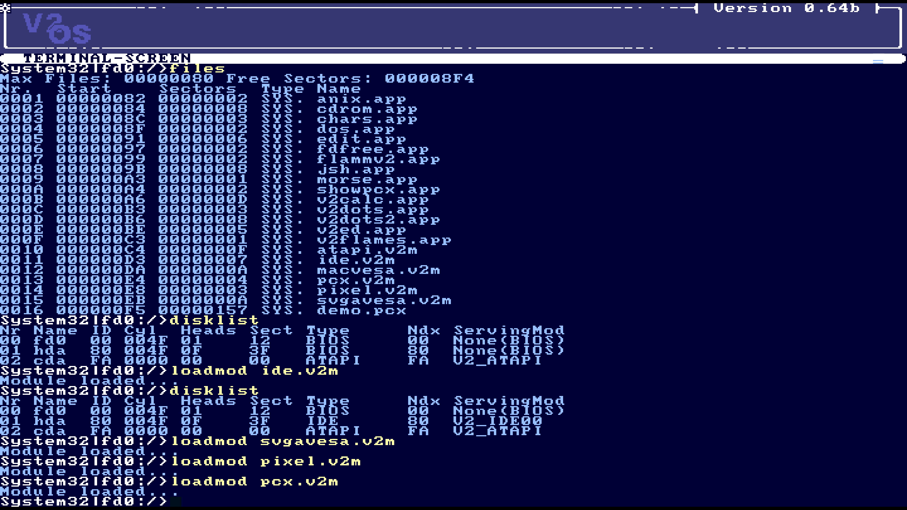
pyautogui.write('run showpcx.app')
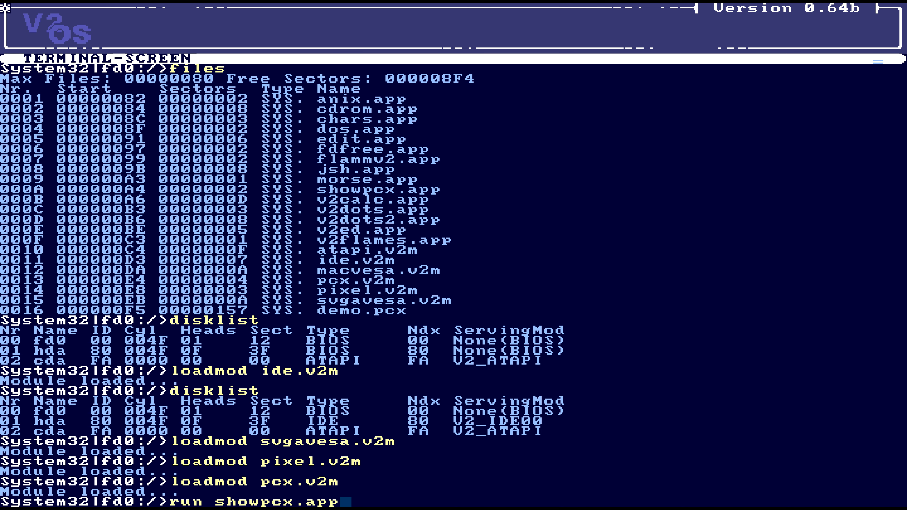
pyautogui.press('Return')
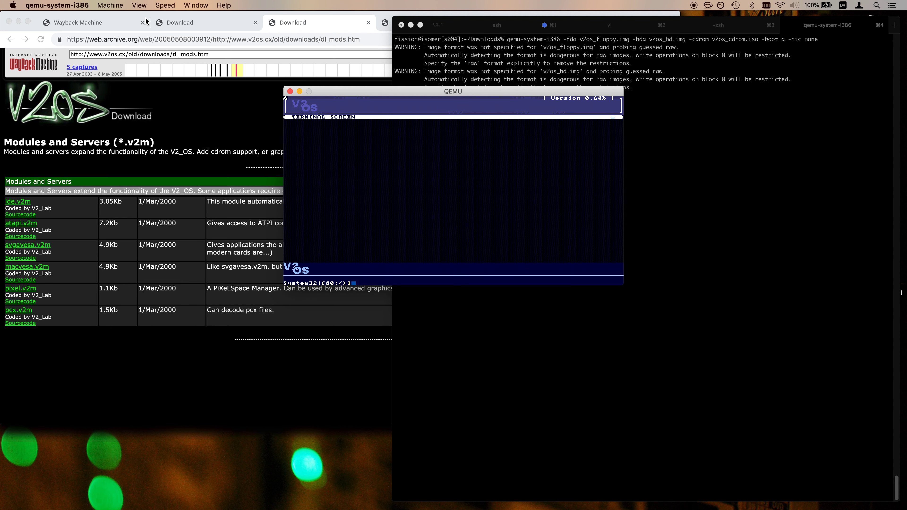
# - Try to load the macvesa.v2m module using the command load
pyautogui.write('oad macvesa.v2m')
pyautogui.press('Return')
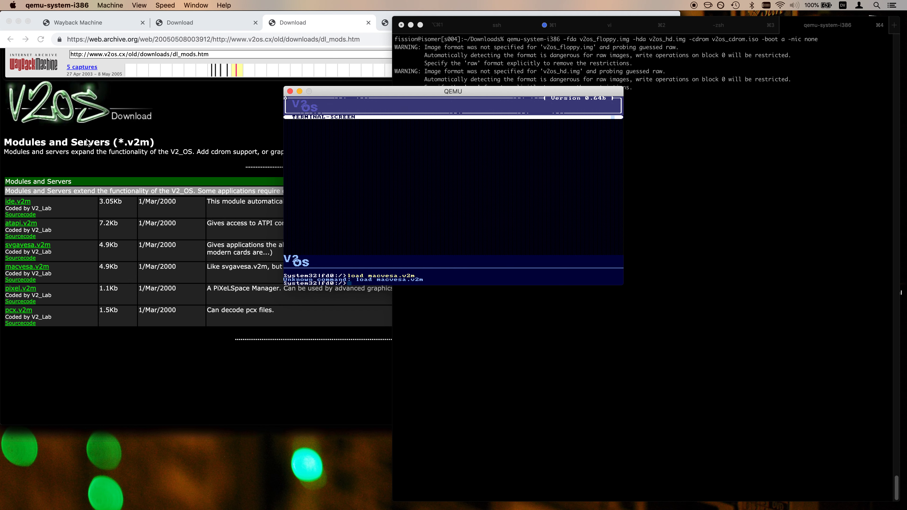
# - Switch to Chrome and read the macvesa.v2m description on the archived V2_OS Modules and Servers page
pyautogui.click(139, 342)
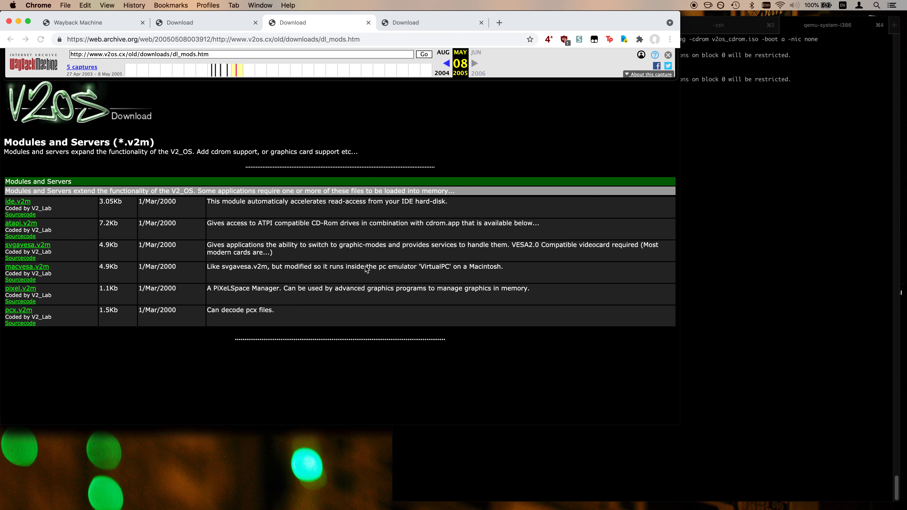
pyautogui.tripleClick(479, 267)
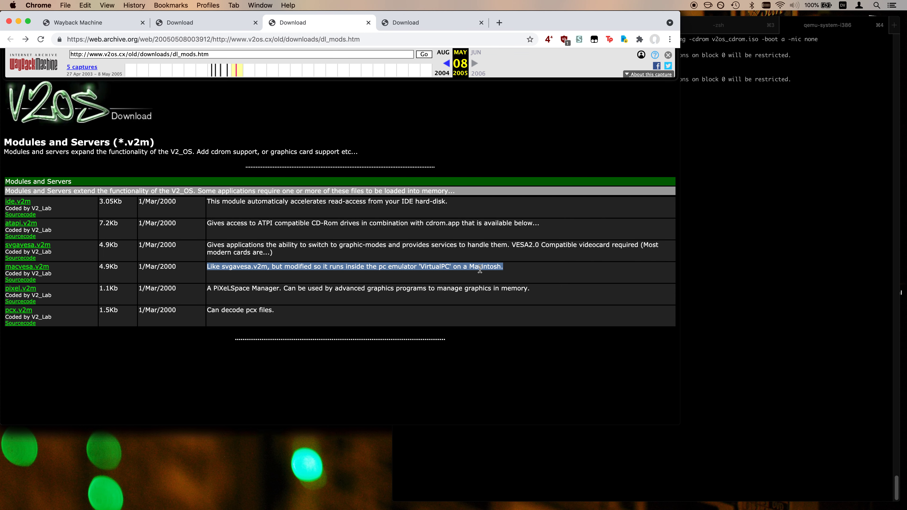
pyautogui.click(479, 277)
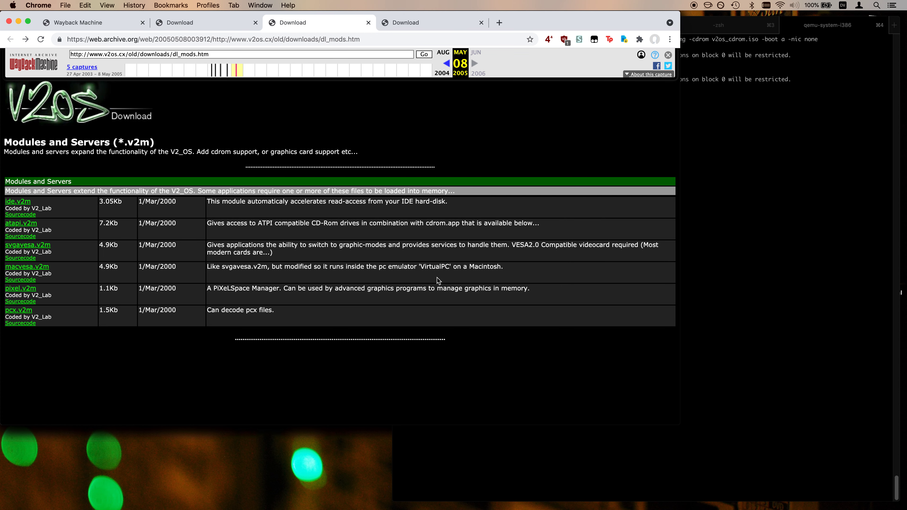
# - Switch back to QEMU and load the macvesa.v2m, pixel.v2m and pcx.v2m modules with loadmod
pyautogui.press('super+Tab')
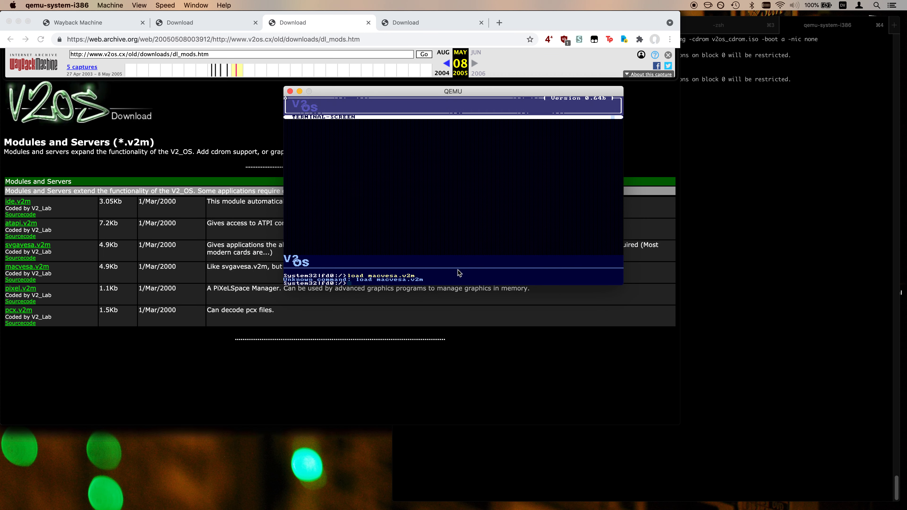
pyautogui.write('loadmod macvesa.v2m')
pyautogui.press('Return')
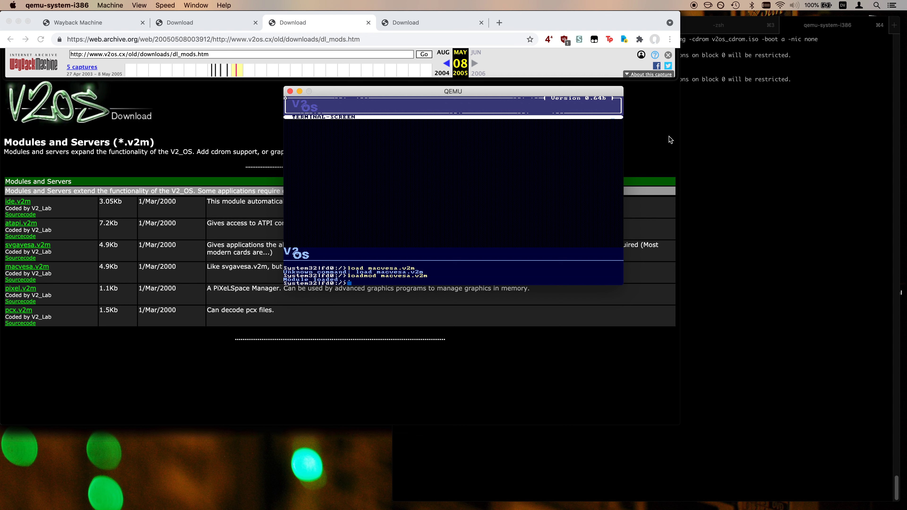
pyautogui.write('oadmod pixel.v2m')
pyautogui.press('Return')
pyautogui.write('loadmo')
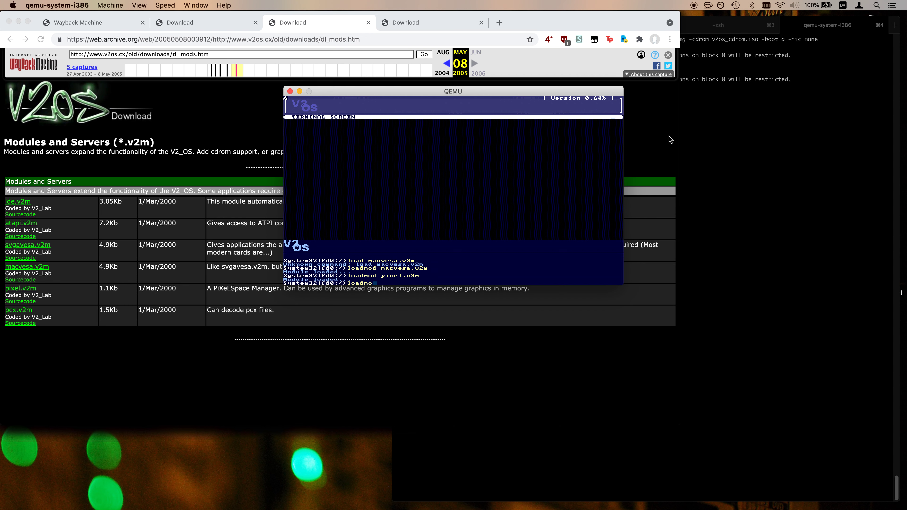
pyautogui.write('d pcx.v2m')
pyautogui.press('Return')
# - Run showpcx.app and continue past its request for a floppy containing demo.pcx
pyautogui.write('show')
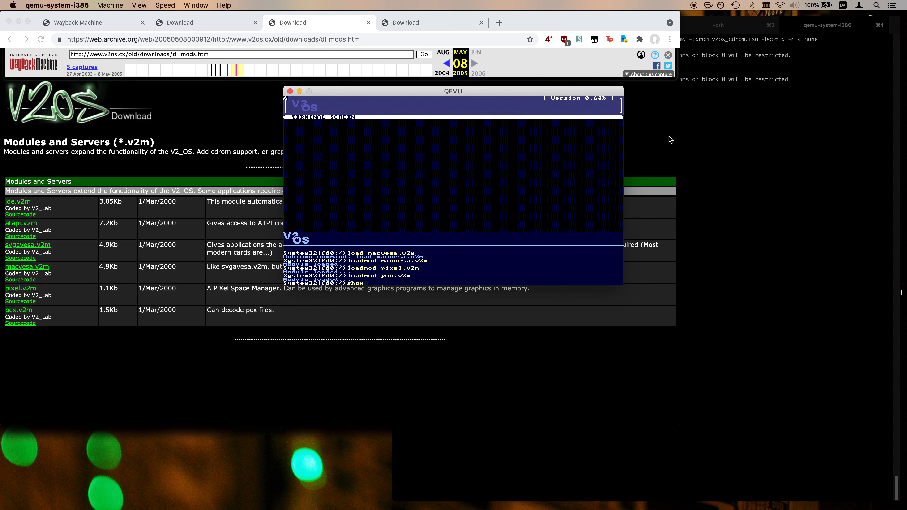
pyautogui.press('BackSpace')
pyautogui.press('BackSpace')
pyautogui.press('BackSpace')
pyautogui.press('BackSpace')
pyautogui.write('run showpcx.app')
pyautogui.press('Return')
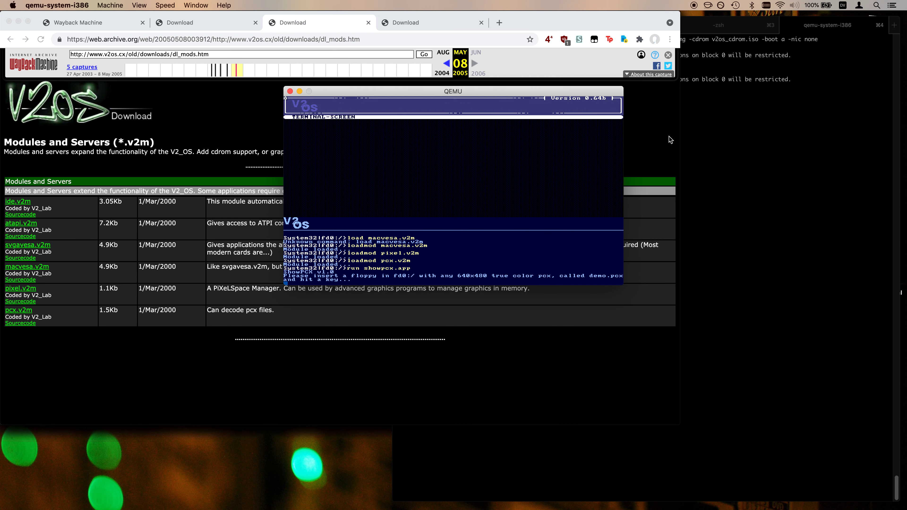
pyautogui.press('Return')
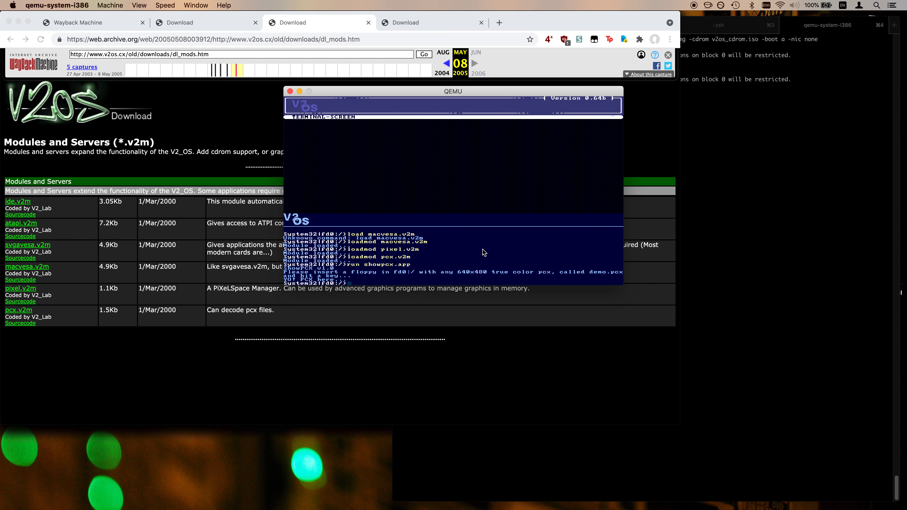
# - Open the QEMU monitor console and quit the emulator with q
pyautogui.hotkey('ctrl', 'alt', '2')
pyautogui.write('qemu) q')
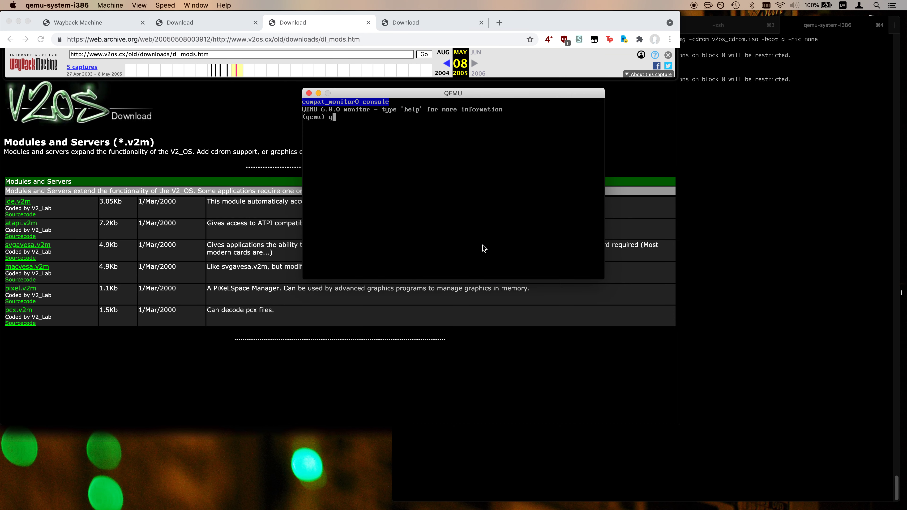
pyautogui.press('Return')
# - Switch to iTerm2, launch Bochs with -qf and the V2_OS configuration file, and continue execution in its debugger
pyautogui.click(802, 219)
pyautogui.write('bochs')
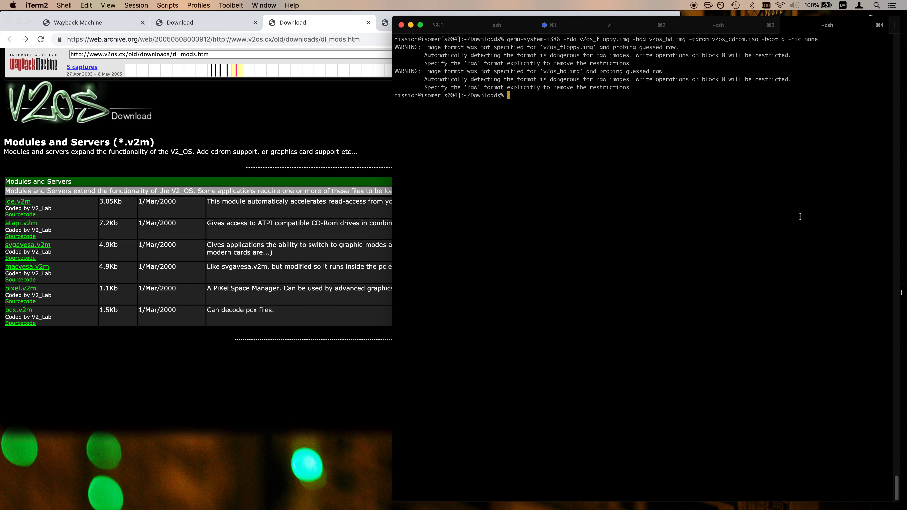
pyautogui.write(' -f')
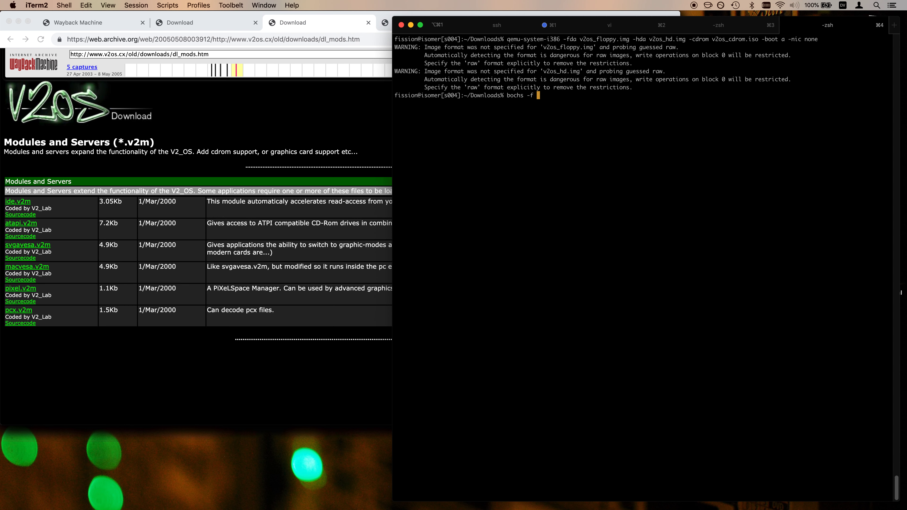
pyautogui.press('Left')
pyautogui.press('Left')
pyautogui.write('q')
pyautogui.press('Right')
pyautogui.press('Right')
pyautogui.write('boc')
pyautogui.press('BackSpace')
pyautogui.press('BackSpace')
pyautogui.press('BackSpace')
pyautogui.write('v2os_bo')
pyautogui.press('Tab')
pyautogui.press('Return')
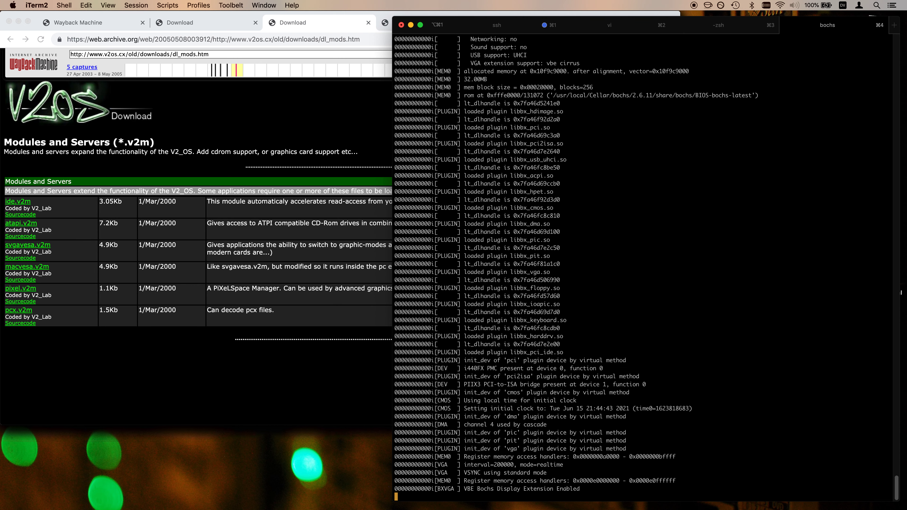
pyautogui.write('c')
pyautogui.press('Return')
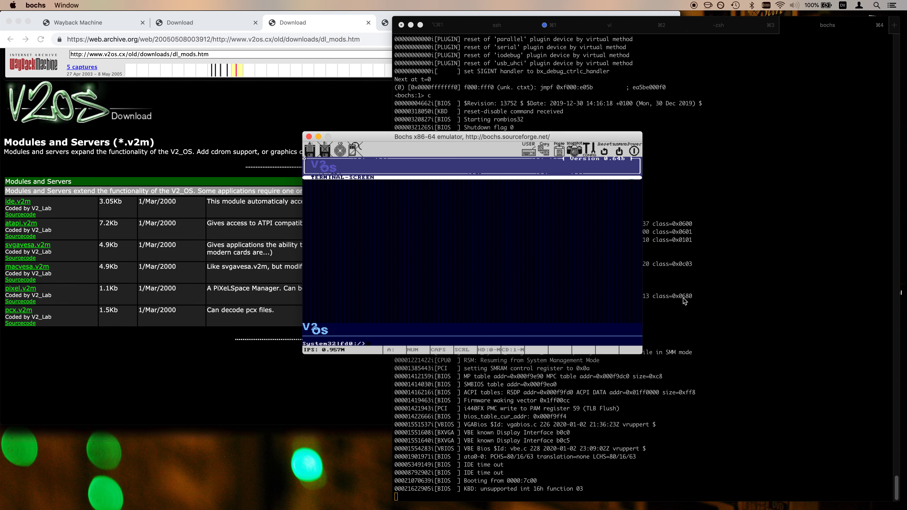
# - Load svgavesa.v2m, pcx.v2m and pixel.v2m with loadmod in Bochs and show the V2_OS module screen
pyautogui.write('loadmod svgavesa.v2m')
pyautogui.press('Return')
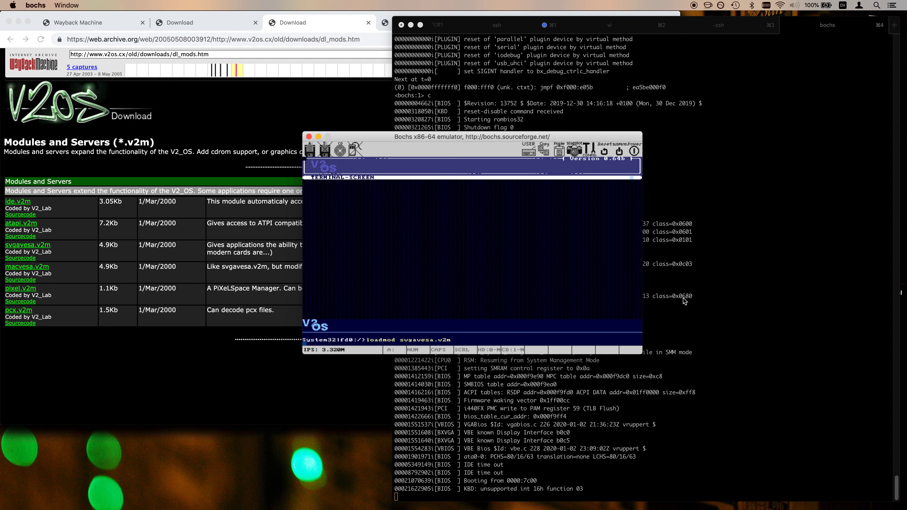
pyautogui.write('loadmod pcx.v2m')
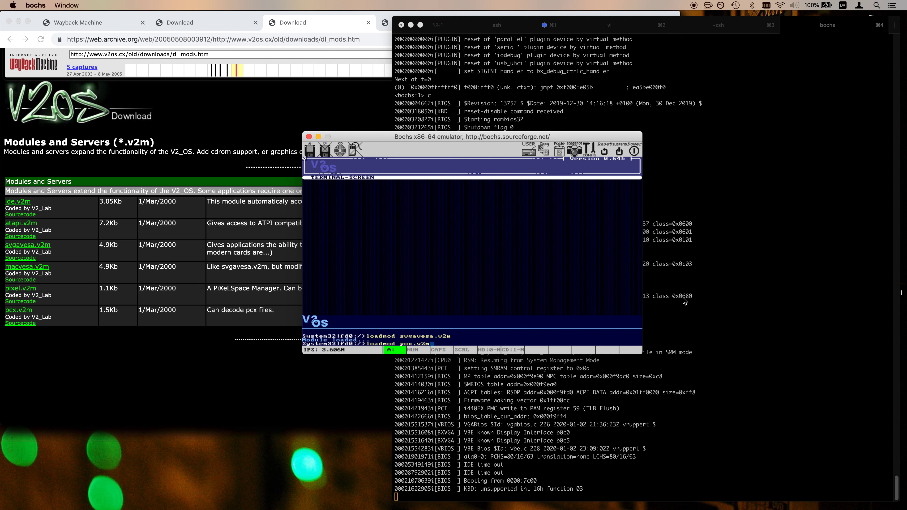
pyautogui.press('Return')
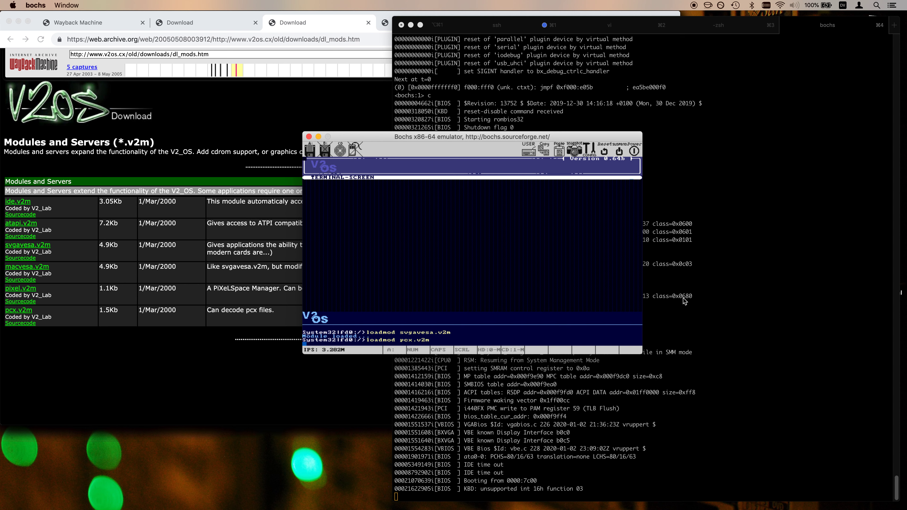
pyautogui.write('loadmod p')
pyautogui.write('ixel')
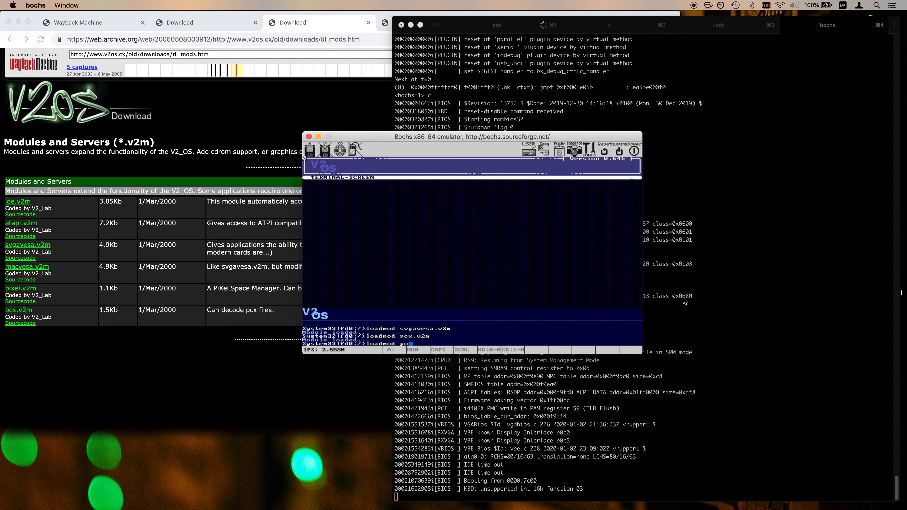
pyautogui.write('.v2m')
pyautogui.press('Return')
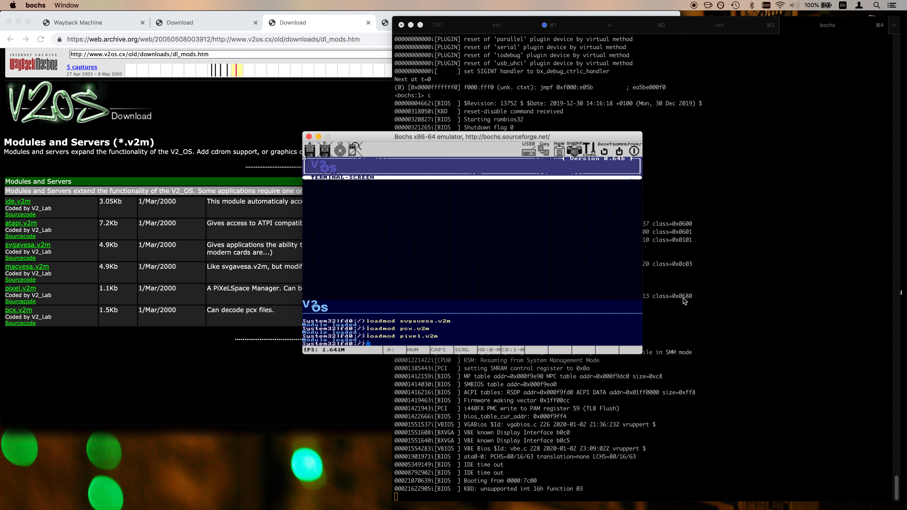
pyautogui.press('F2')
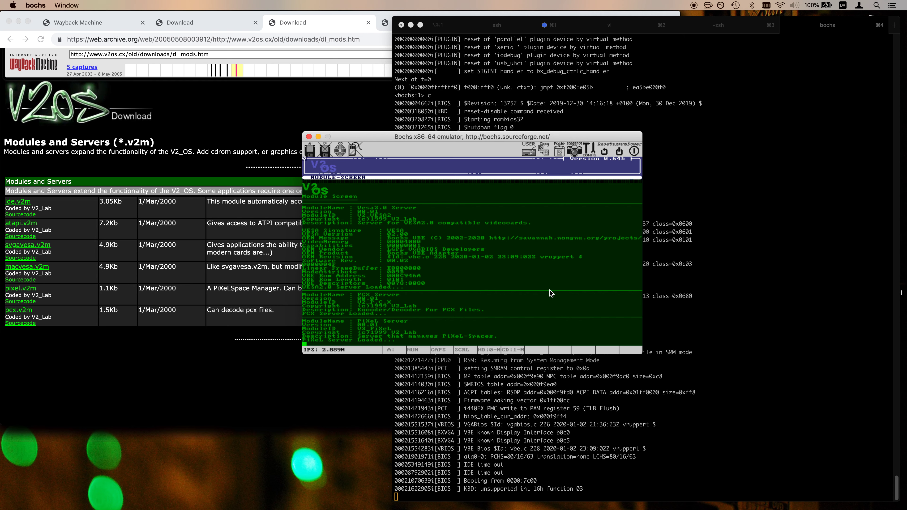
# - Reset the Bochs machine and load svgavesa.v2m, pixel.v2m and pcx.v2m with loadmod
pyautogui.click(606, 151)
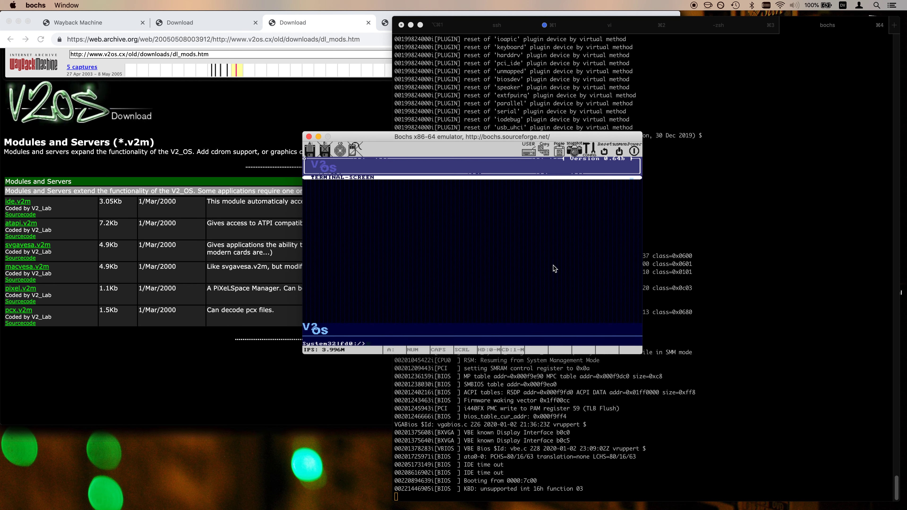
pyautogui.write('loadmod svgavesa.v2m')
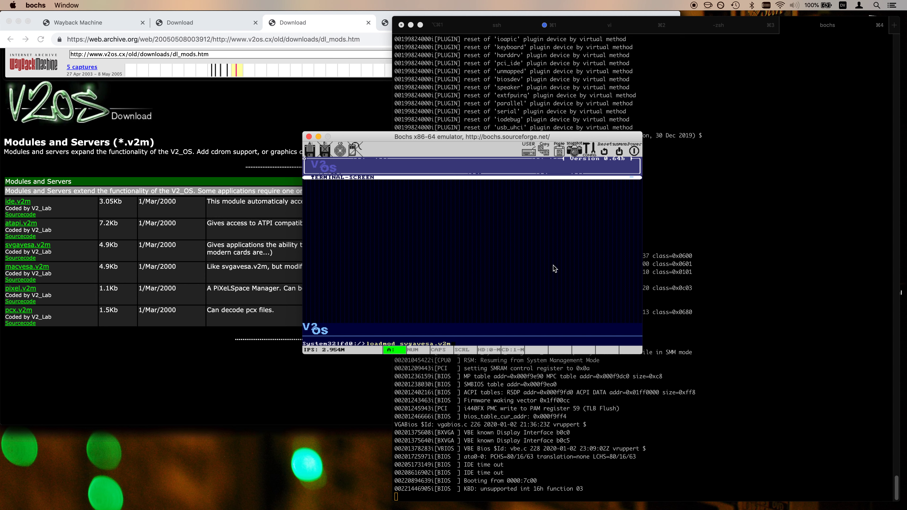
pyautogui.press('Return')
pyautogui.write('loadmod ')
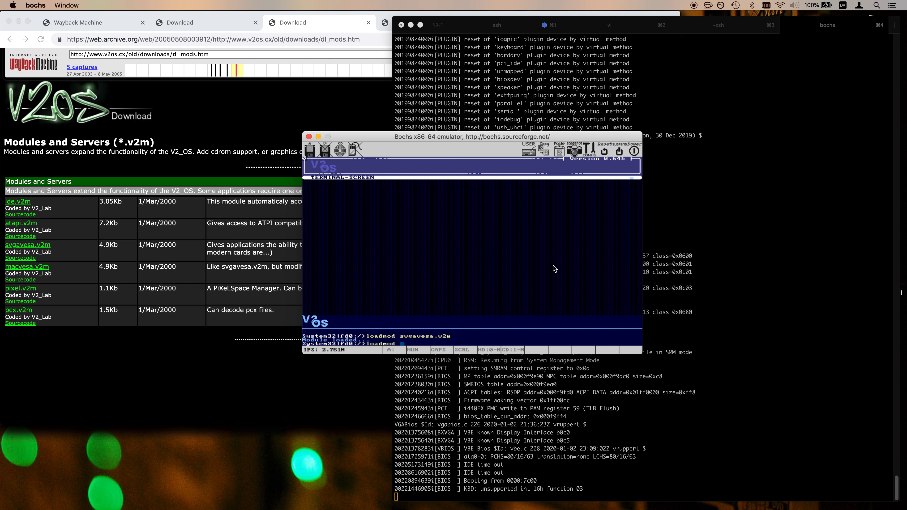
pyautogui.write('pixel.v2m')
pyautogui.press('Return')
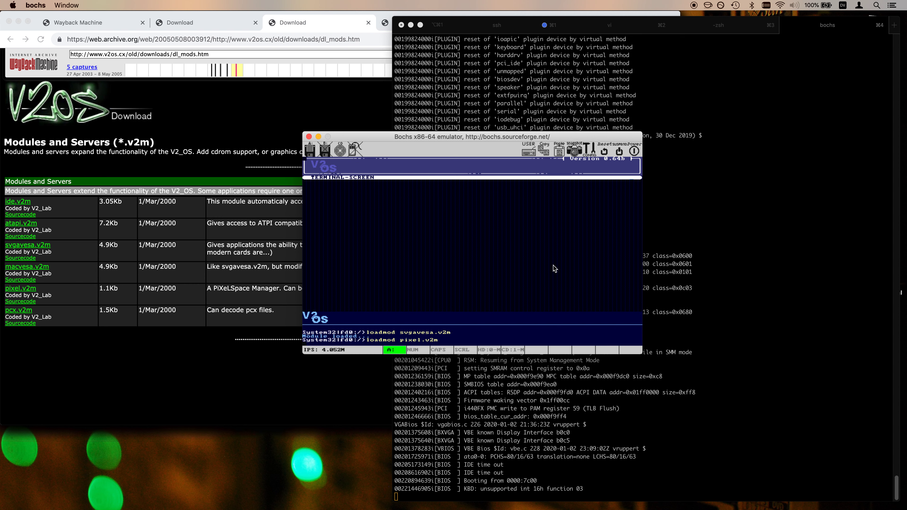
pyautogui.write('loadmod pcx.v2')
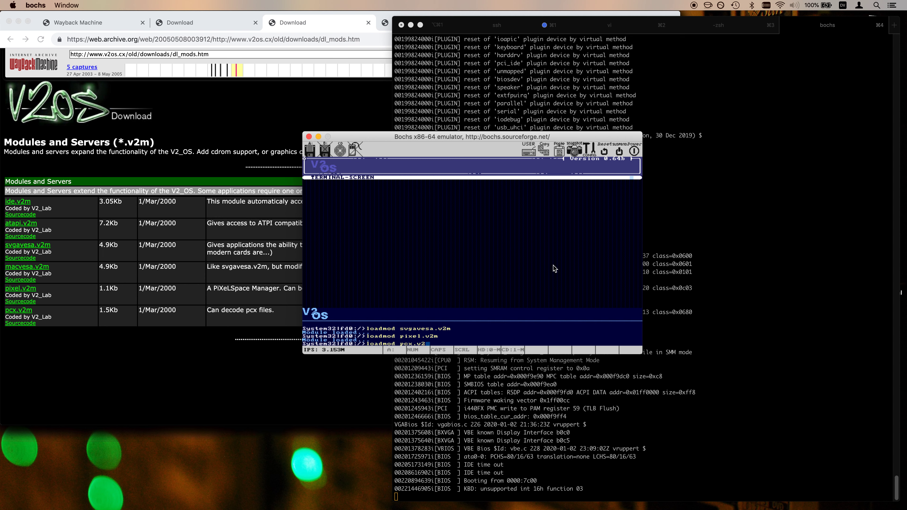
pyautogui.press('Return')
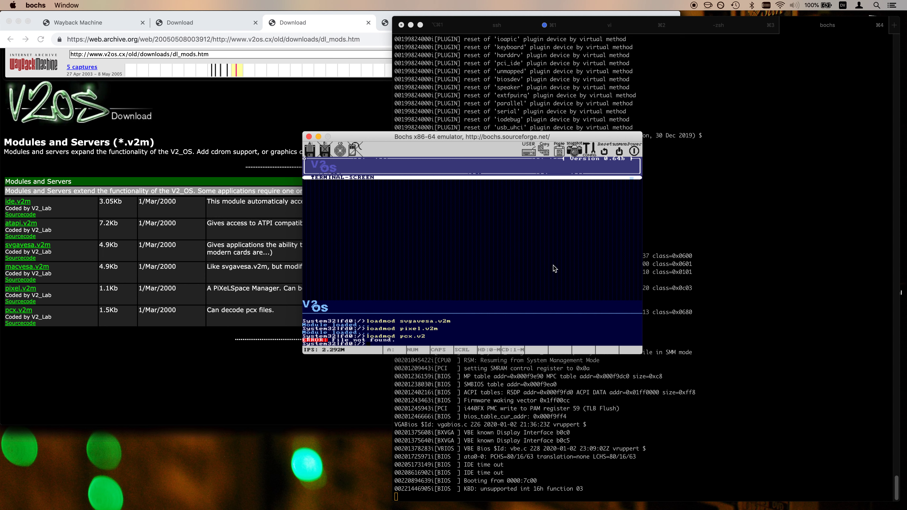
pyautogui.write('loadmod pcx.v2m')
pyautogui.press('Return')
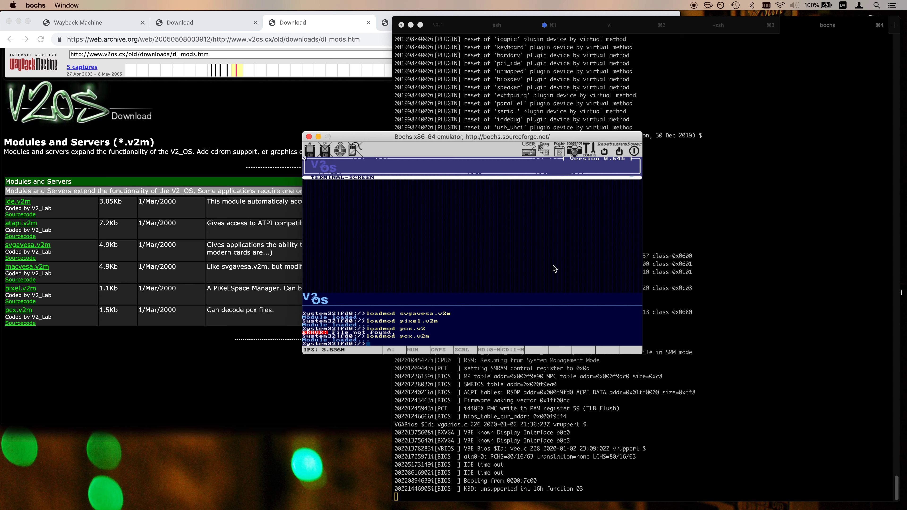
# - Run showpcx.app in Bochs and continue past its floppy request to display the PCX image
pyautogui.write('s')
pyautogui.press('BackSpace')
pyautogui.write('run showpcx.app')
pyautogui.press('Return')
pyautogui.press('Return')
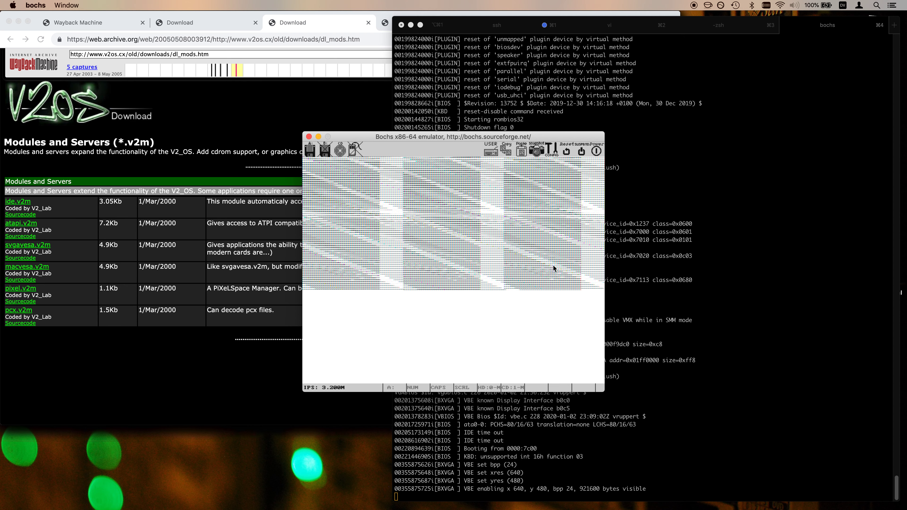
# - Switch to Chrome and read the Slashdot V2 OS story and its comments, including "Design is more important", returning to the story
pyautogui.press('super+Tab')
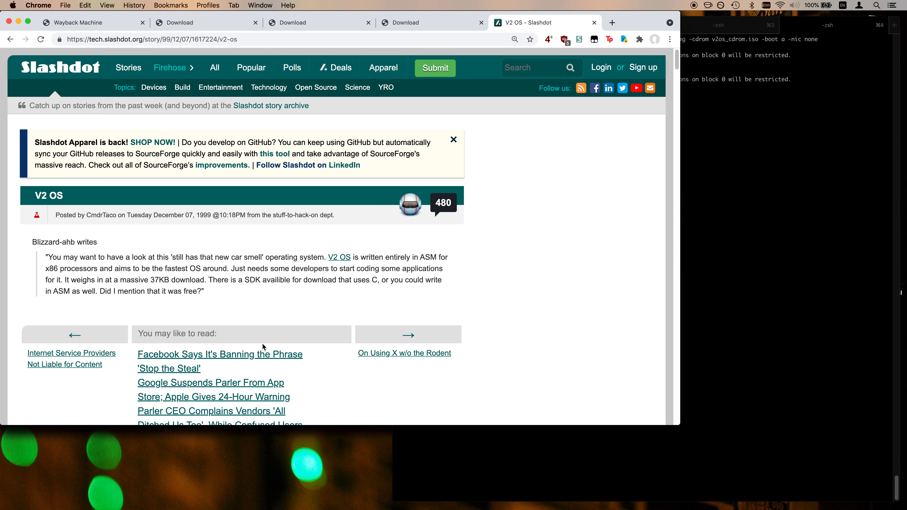
pyautogui.moveTo(246, 366); pyautogui.dragTo(138, 354)
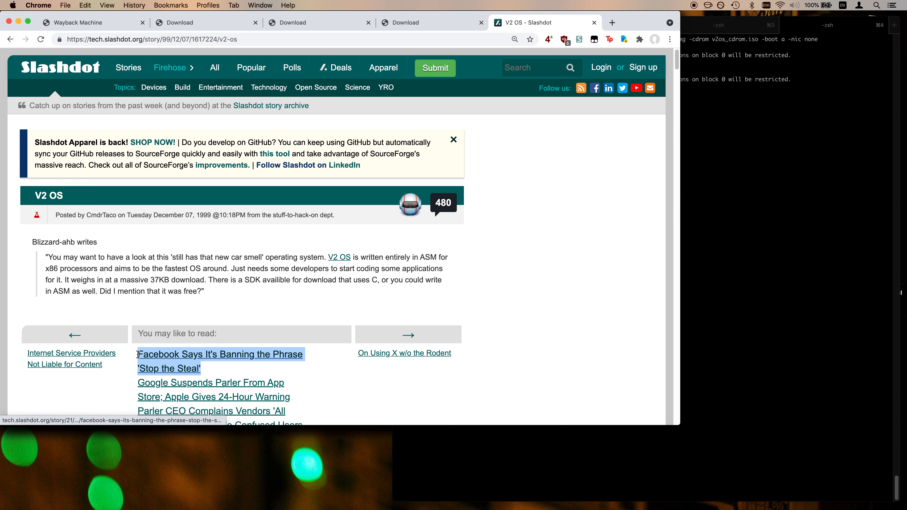
pyautogui.click(320, 355)
pyautogui.scroll(-10, 321, 353)
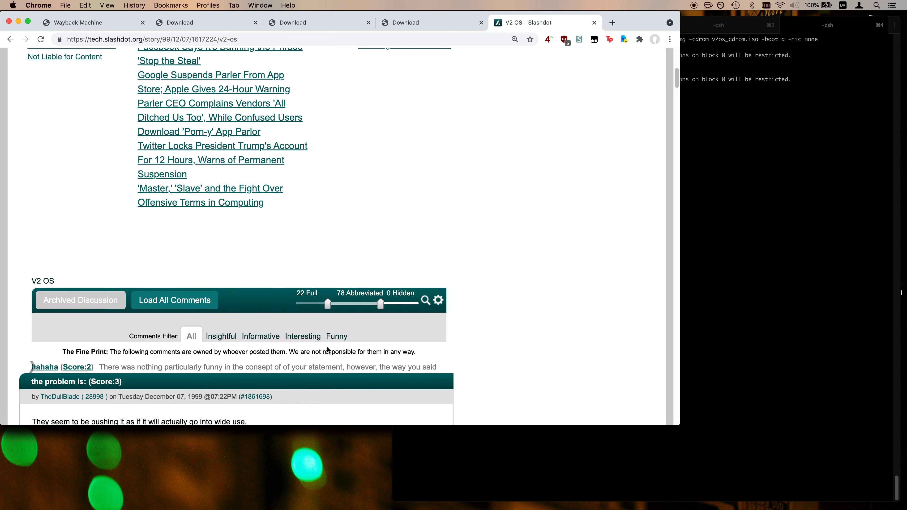
pyautogui.scroll(-15, 327, 351)
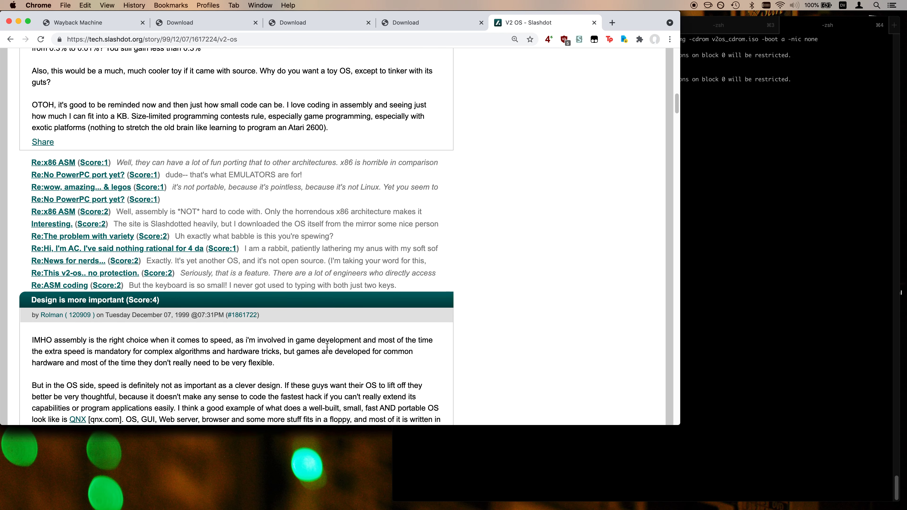
pyautogui.scroll(-6, 326, 347)
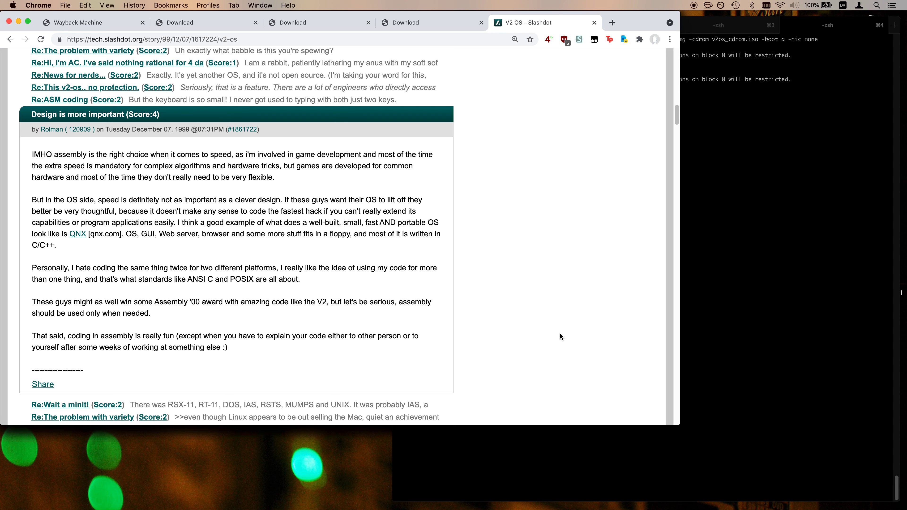
pyautogui.click(674, 69)
pyautogui.click(675, 72)
pyautogui.click(677, 61)
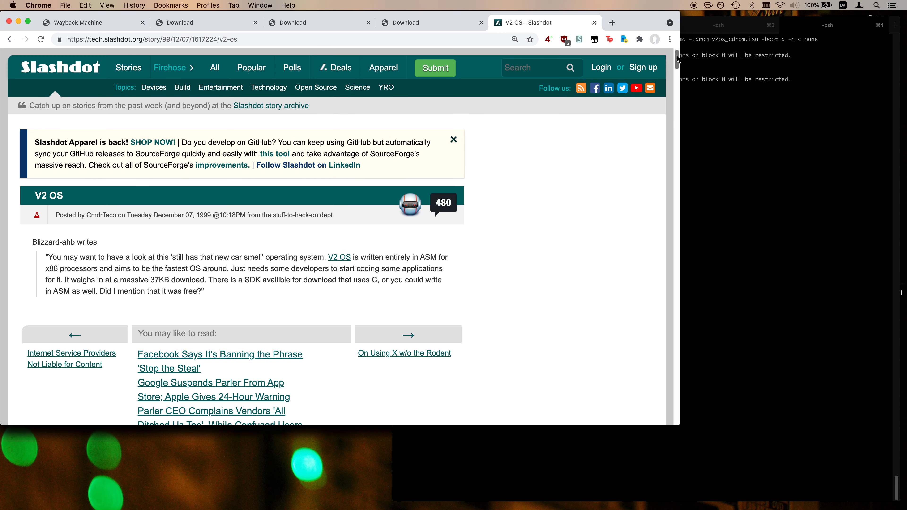